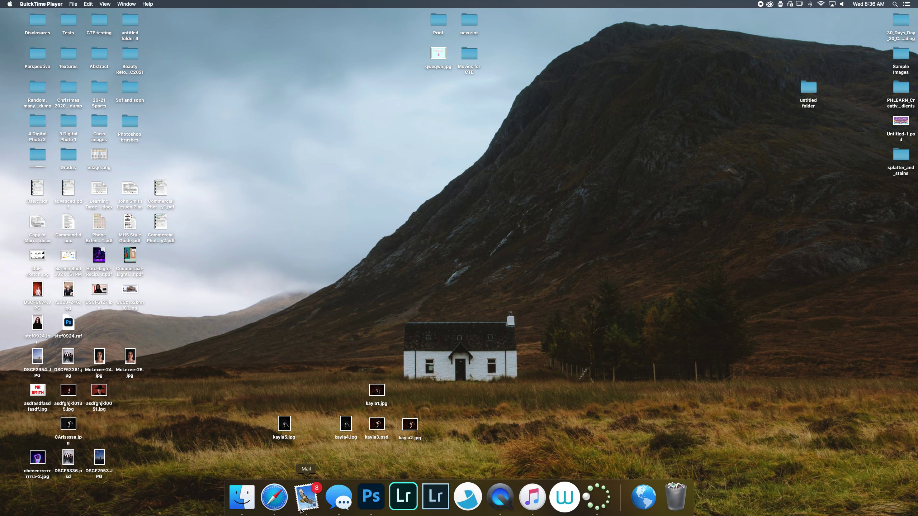
# - Open a new Safari window and search Google Images for 'graduation announcements 2021'
pyautogui.rightClick(274, 497)
pyautogui.moveTo(296, 441)
pyautogui.click(290, 425)
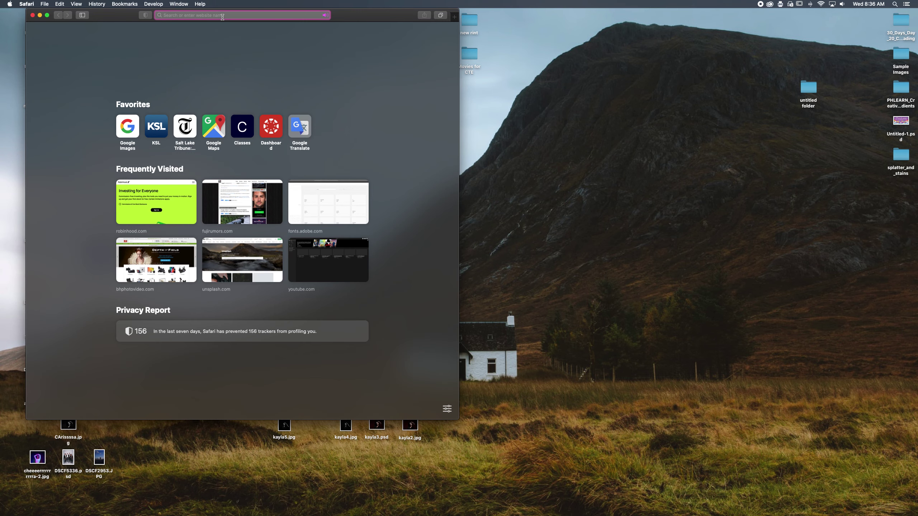
pyautogui.write('grad')
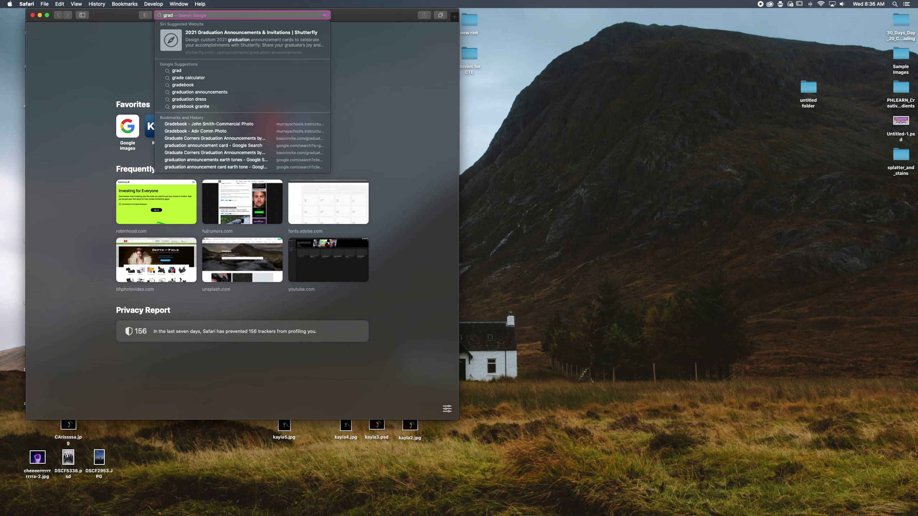
pyautogui.write('uation ann')
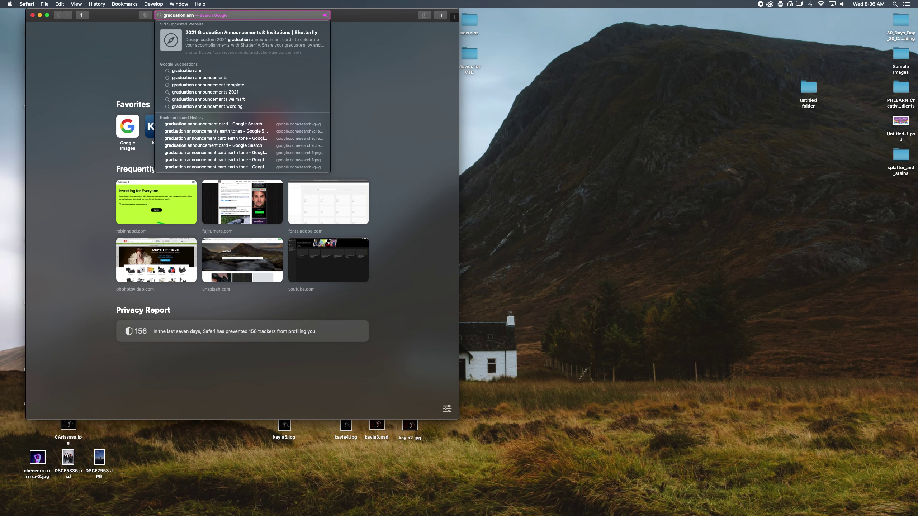
pyautogui.press('Down')
pyautogui.press('Down')
pyautogui.press('Down')
pyautogui.press('Down')
pyautogui.press('Down')
pyautogui.press('Return')
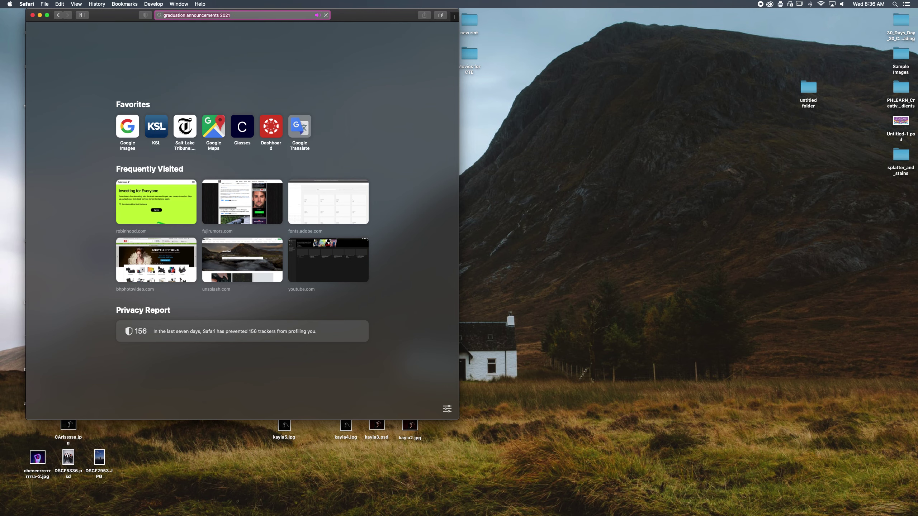
pyautogui.click(156, 64)
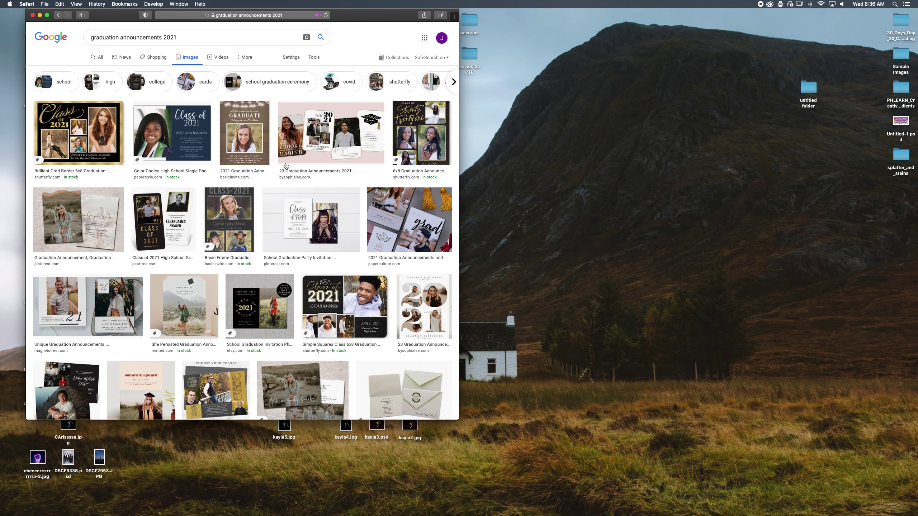
# - Preview the School Graduation Party Invitation result and maximize the browser window
pyautogui.click(297, 207)
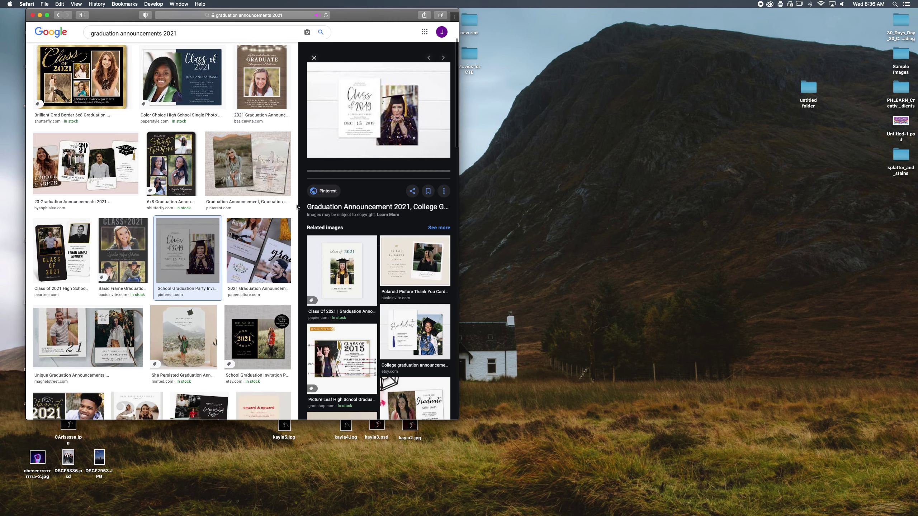
pyautogui.click(381, 117)
pyautogui.moveTo(354, 19); pyautogui.dragTo(553, 8)
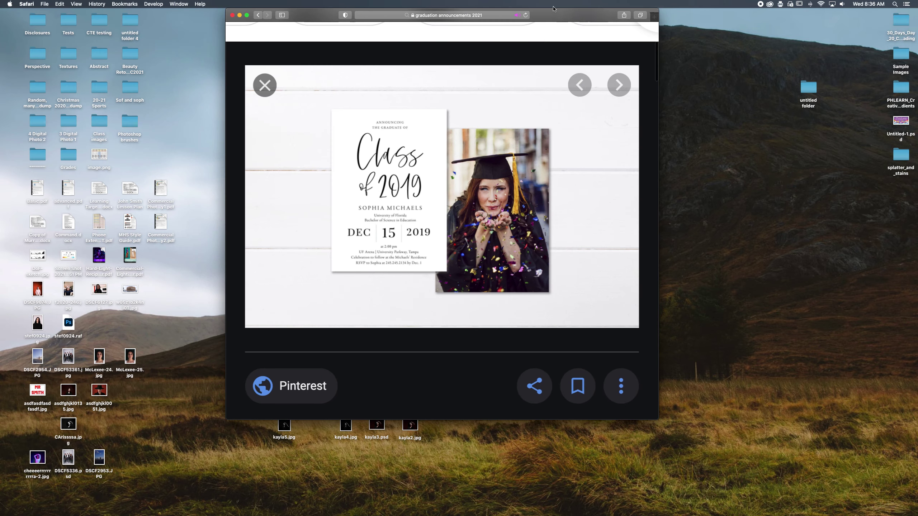
pyautogui.click(247, 15)
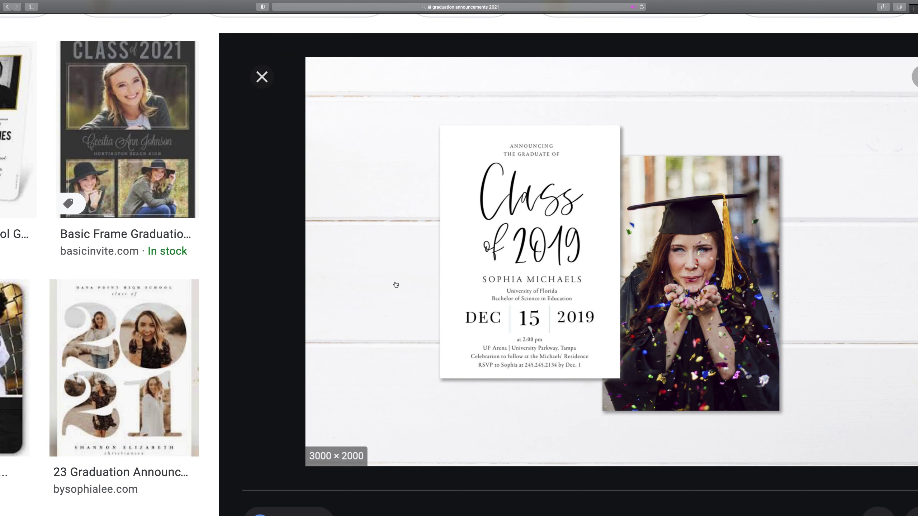
# - Preview the peartree, Basic Frame, 23 Graduation Announcements and black-and-gold Etsy cards
pyautogui.hscroll(-5, 394, 286)
pyautogui.hscroll(-4, 382, 274)
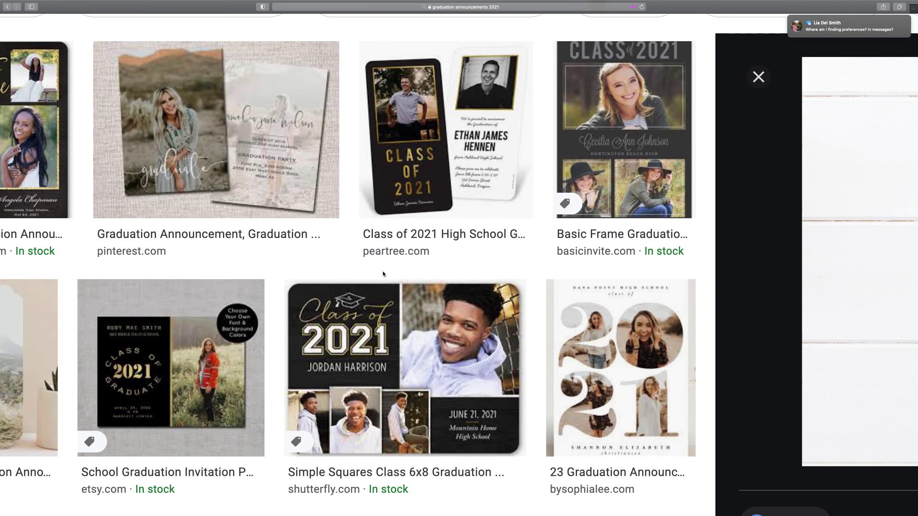
pyautogui.click(445, 162)
pyautogui.hscroll(8, 607, 223)
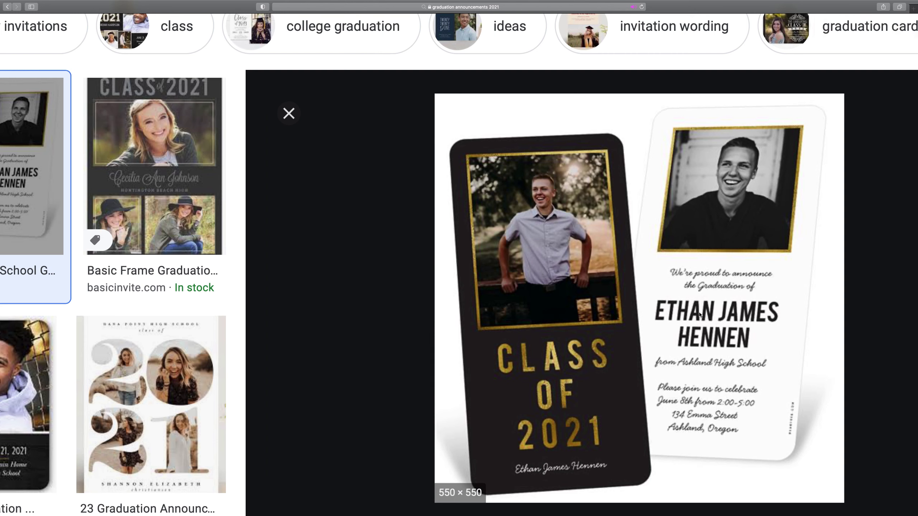
pyautogui.hscroll(-6, 684, 274)
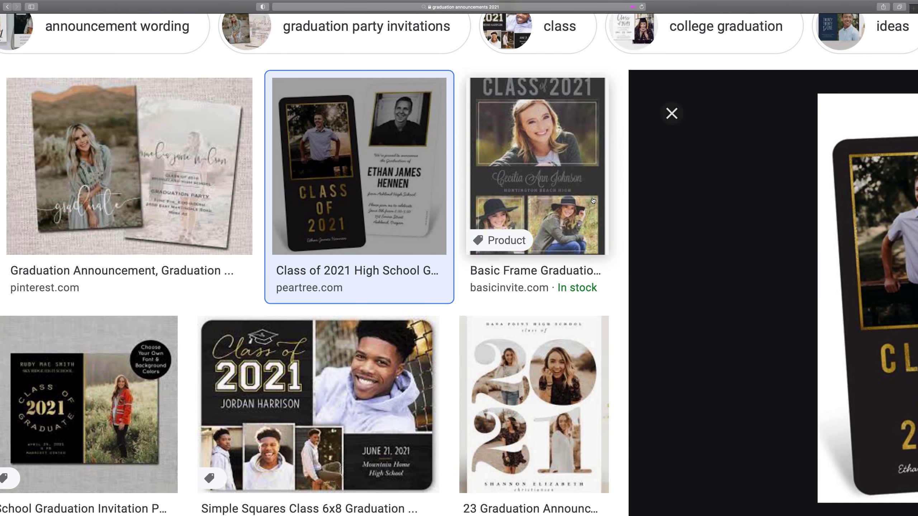
pyautogui.click(542, 167)
pyautogui.hscroll(3, 716, 274)
pyautogui.hscroll(-2, 701, 278)
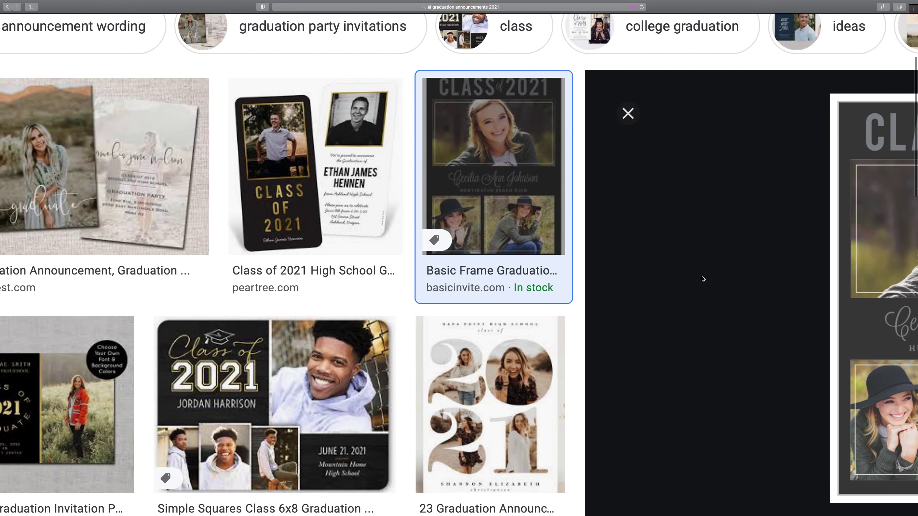
pyautogui.click(463, 410)
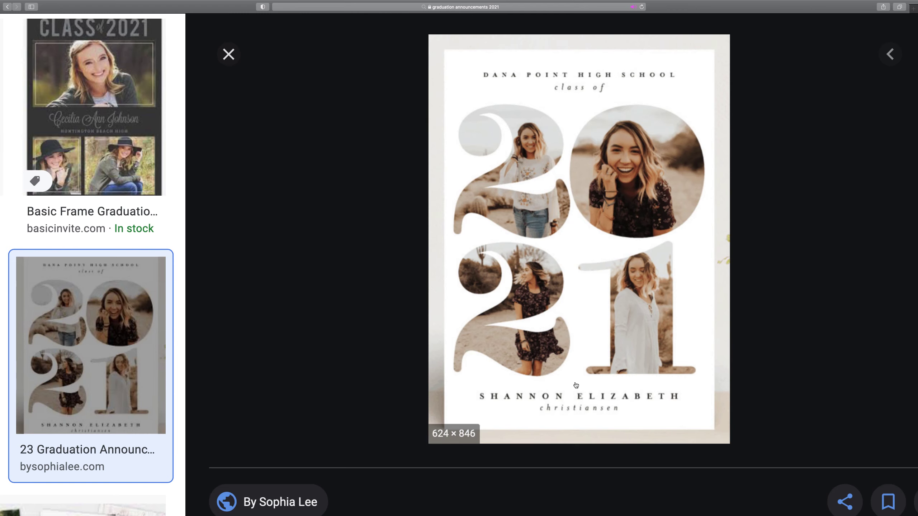
pyautogui.hscroll(-10, 545, 312)
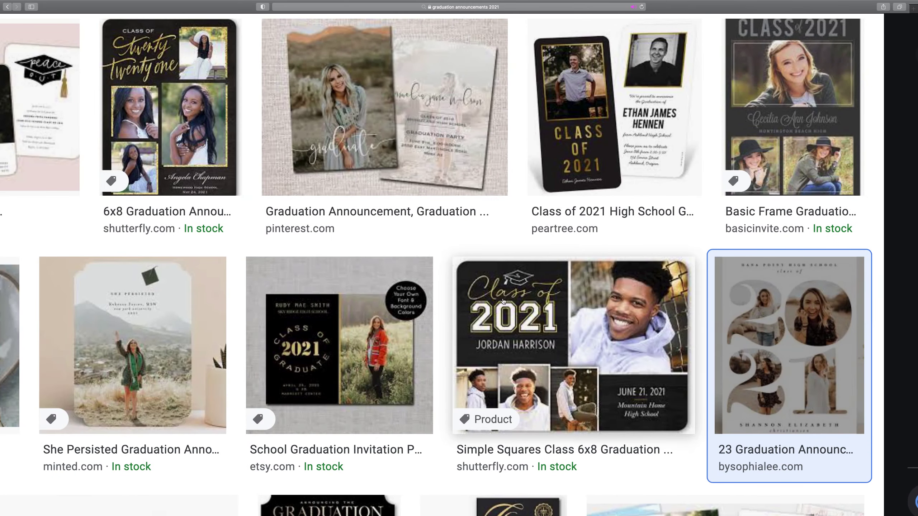
pyautogui.hscroll(-3, 503, 301)
pyautogui.click(620, 389)
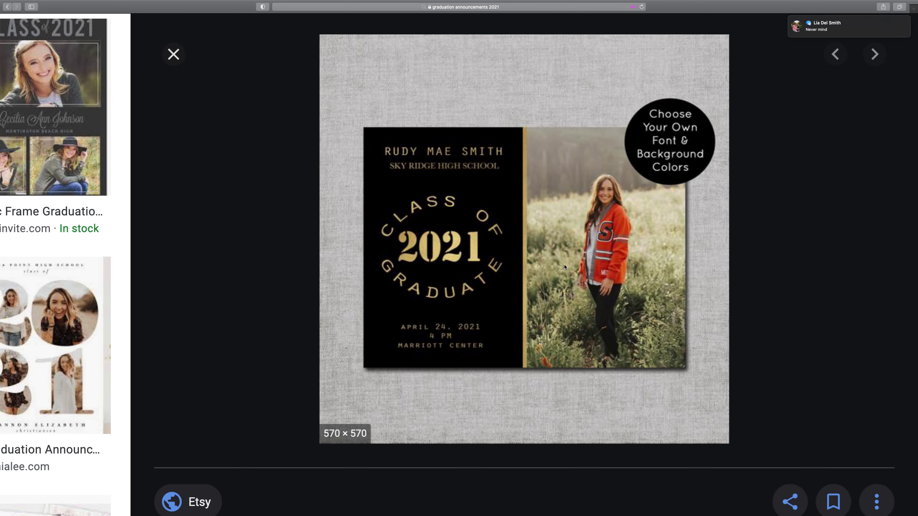
# - Dismiss the chat notification and bring Photoshop to the front
pyautogui.moveTo(812, 19)
pyautogui.click(895, 33)
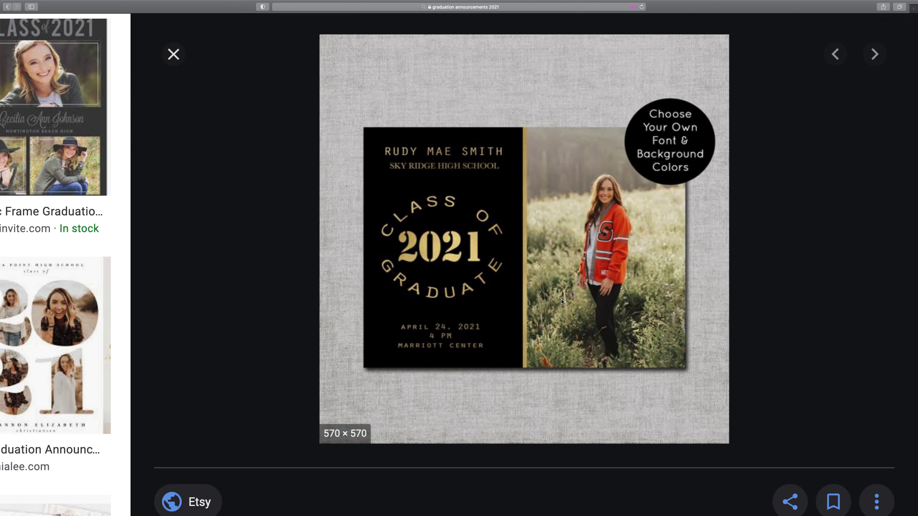
pyautogui.rightClick(371, 497)
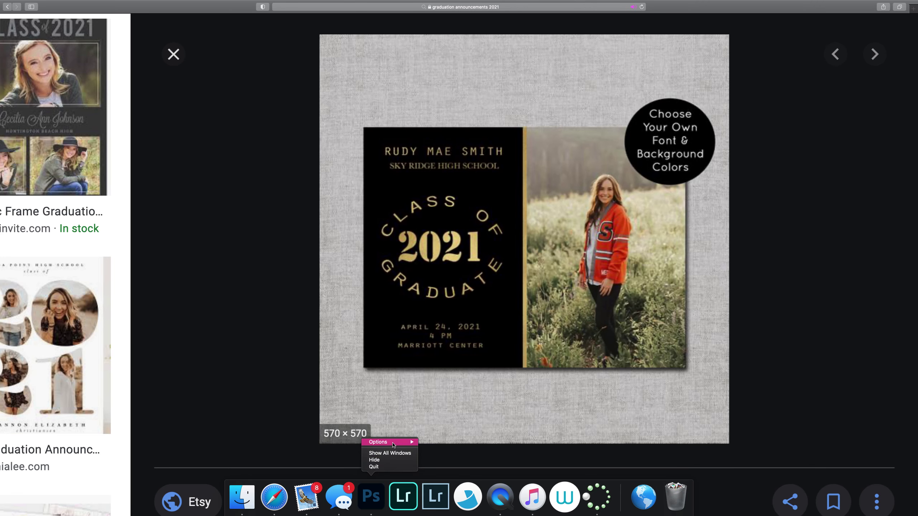
pyautogui.click(371, 497)
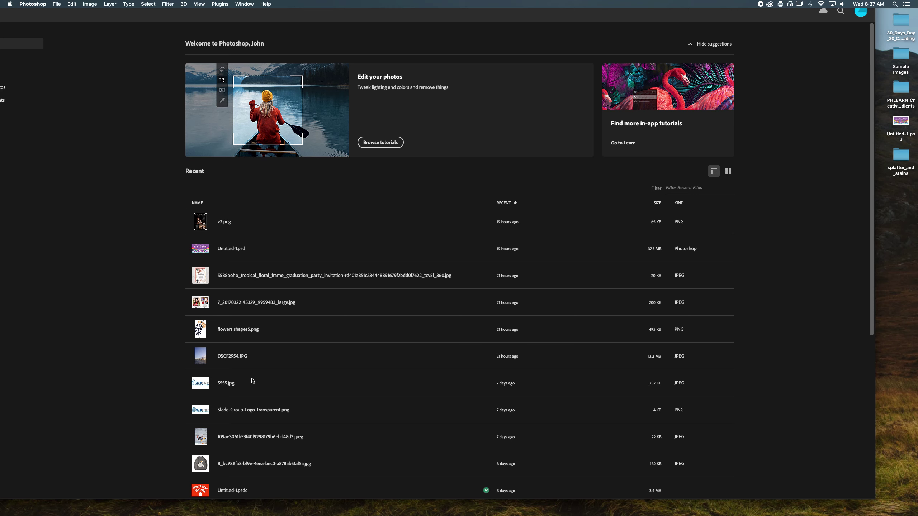
# - Relaunch Photoshop using the Force Quit window and start a new document
pyautogui.press('super+alt+Escape')
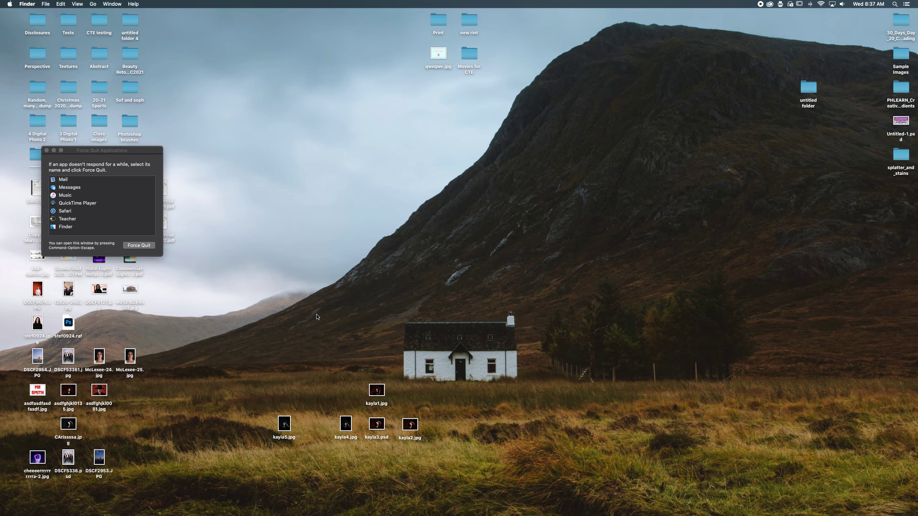
pyautogui.click(374, 501)
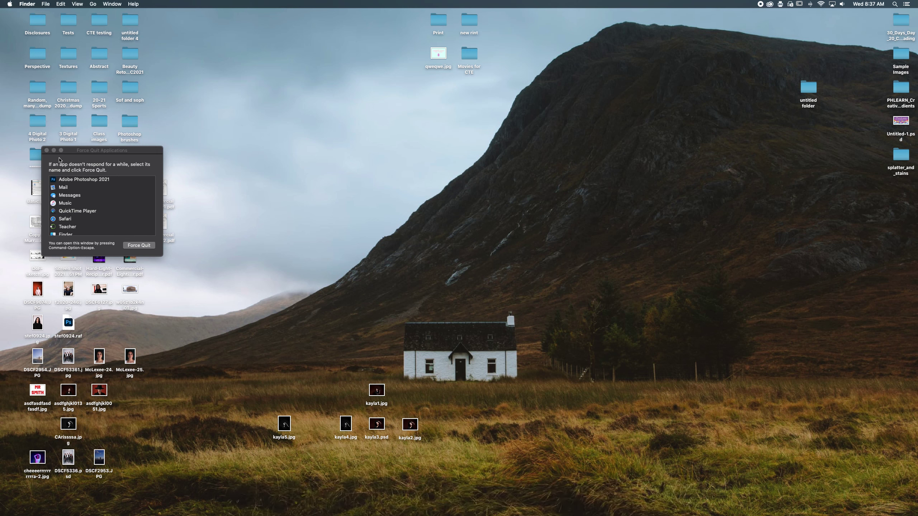
pyautogui.click(47, 151)
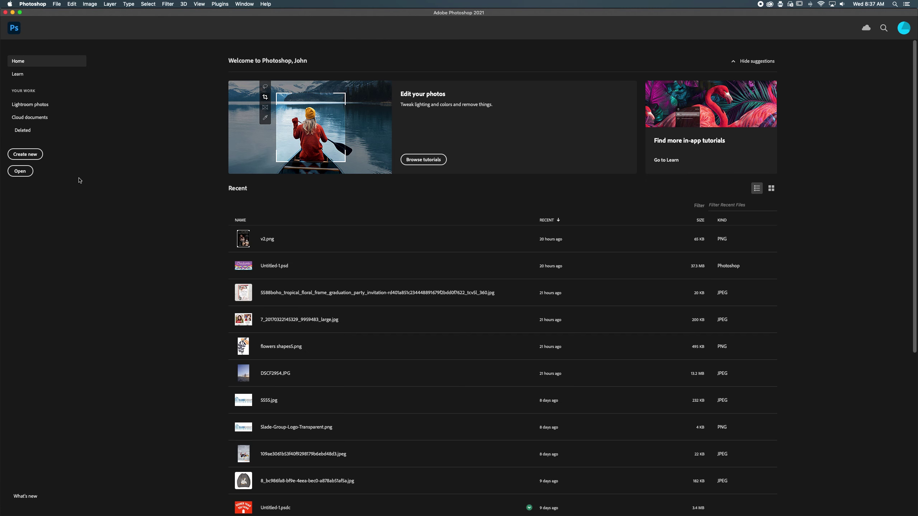
pyautogui.click(31, 155)
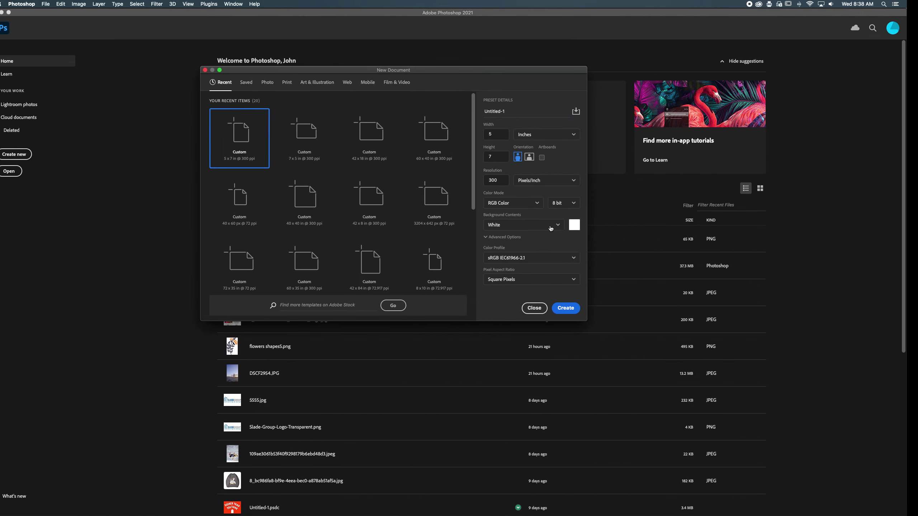
# - Switch the new document to landscape 7 × 5 in at 300 ppi and create it
pyautogui.click(541, 158)
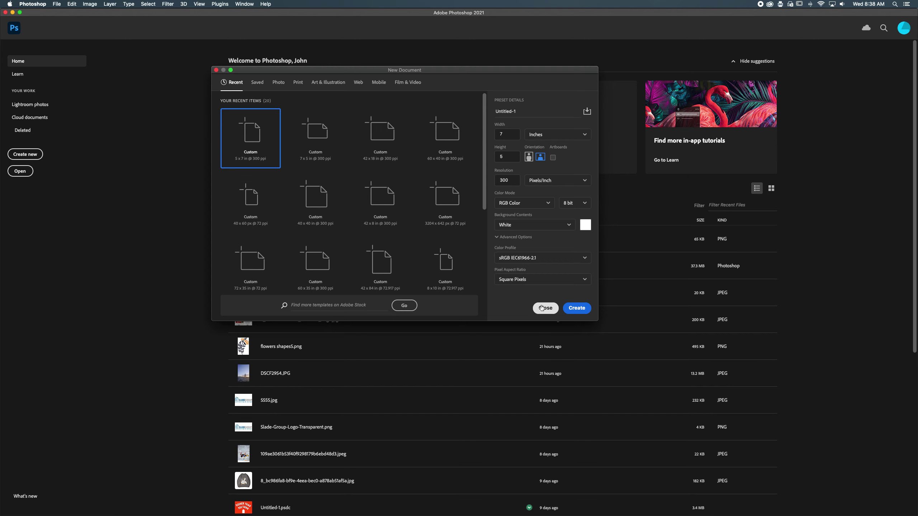
pyautogui.click(577, 308)
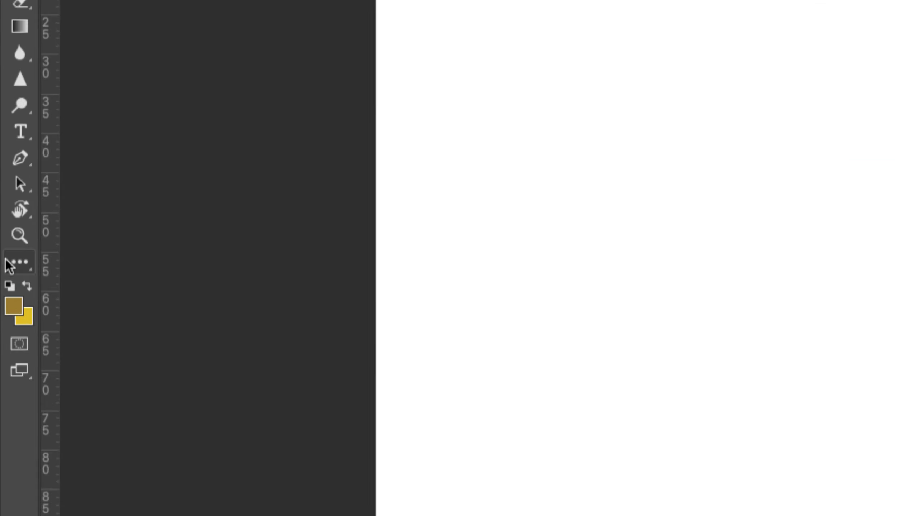
# - Give the Rectangle tool a solid black fill with no stroke and drag from the canvas's top-left corner
pyautogui.click(6, 262)
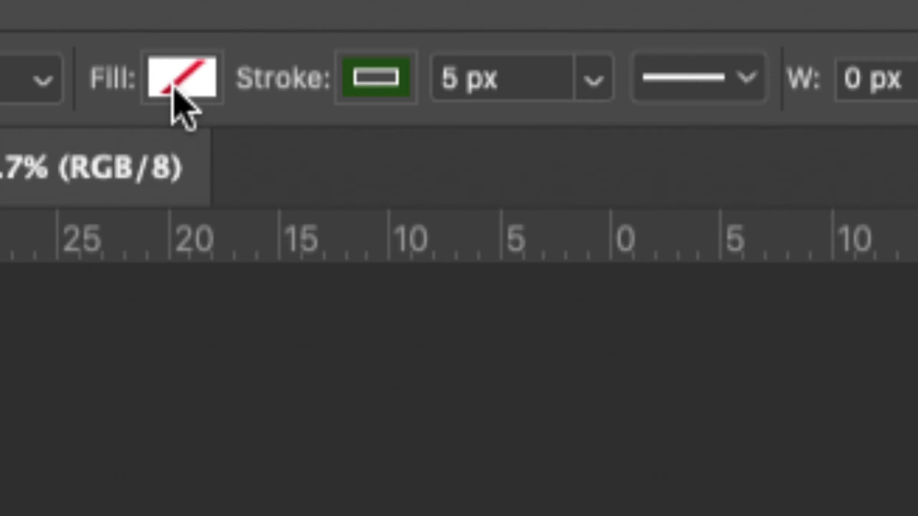
pyautogui.click(173, 88)
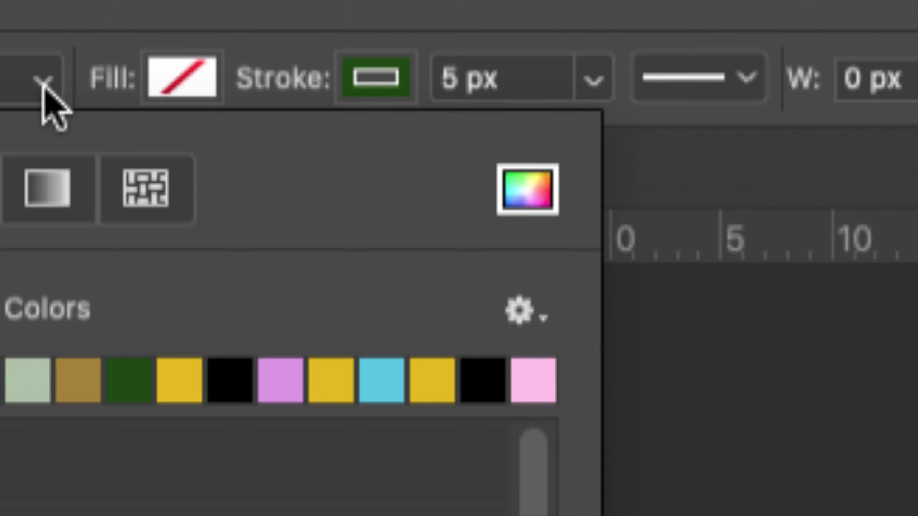
pyautogui.click(348, 79)
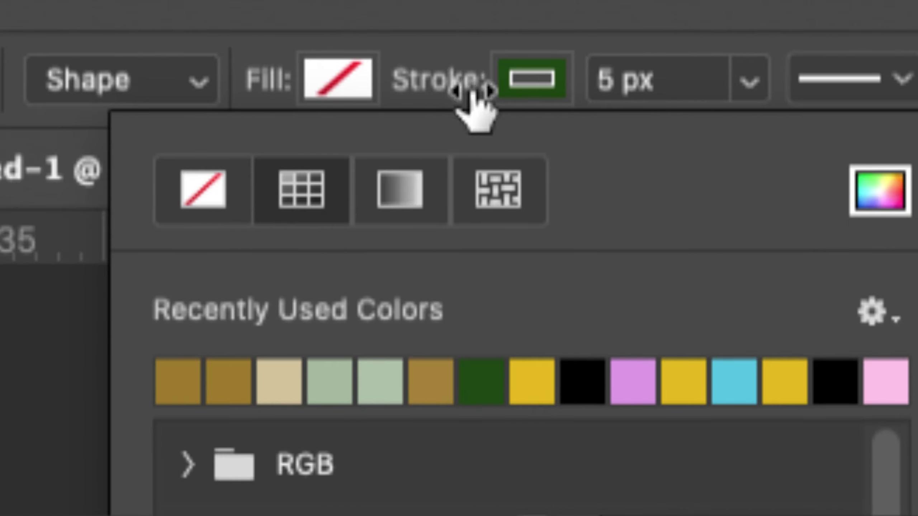
pyautogui.click(179, 191)
pyautogui.click(282, 76)
pyautogui.click(334, 78)
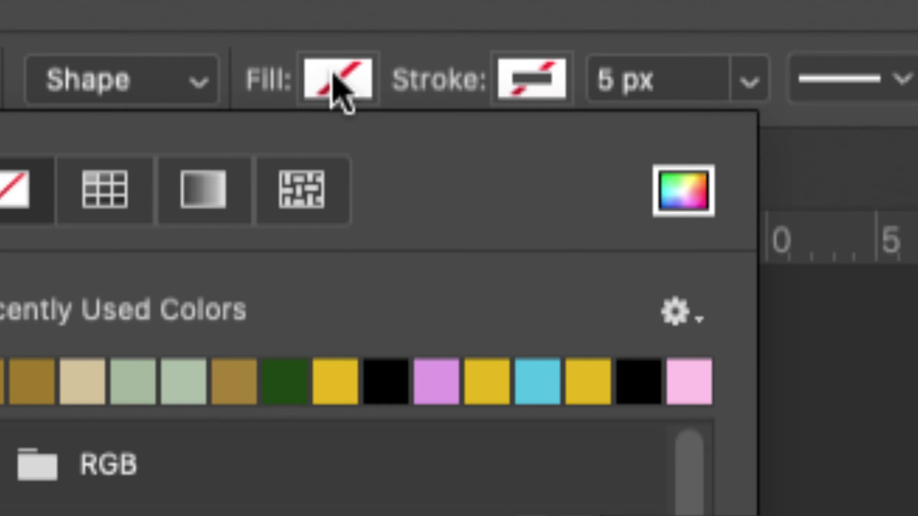
pyautogui.click(380, 376)
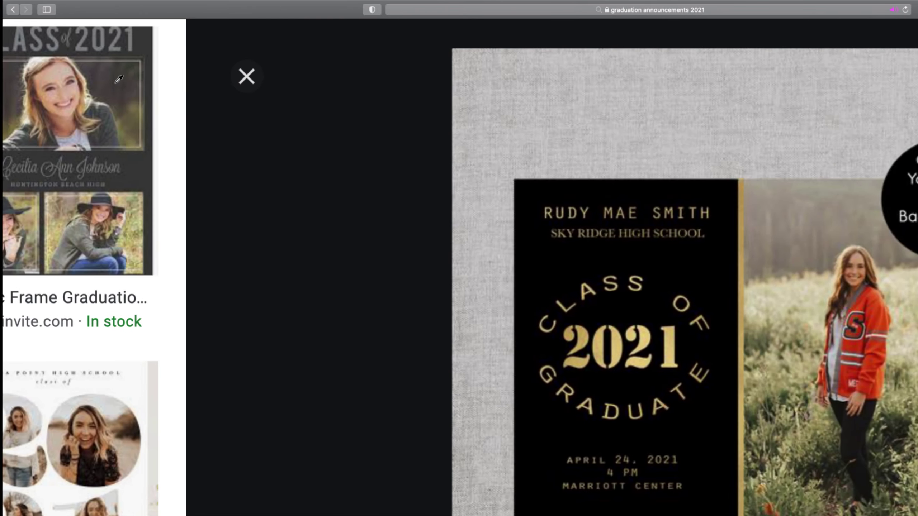
pyautogui.click(514, 208)
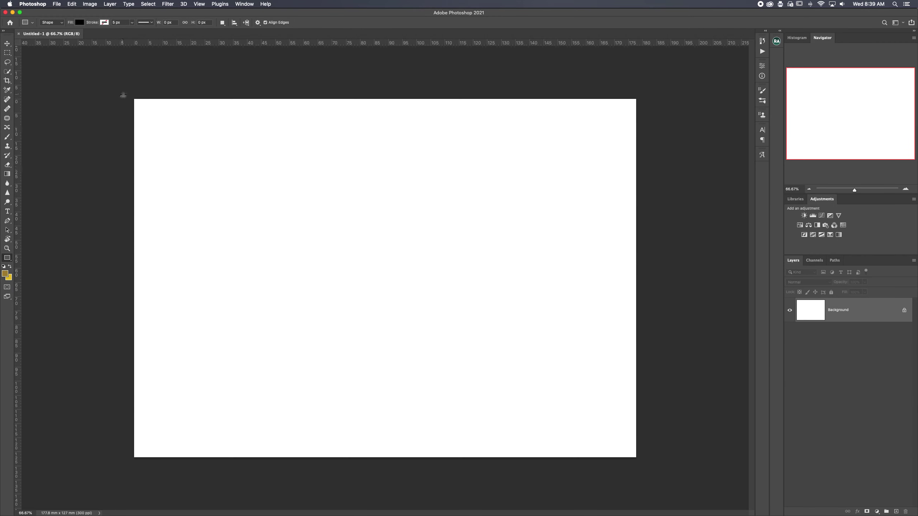
pyautogui.moveTo(123, 94); pyautogui.dragTo(379, 467)
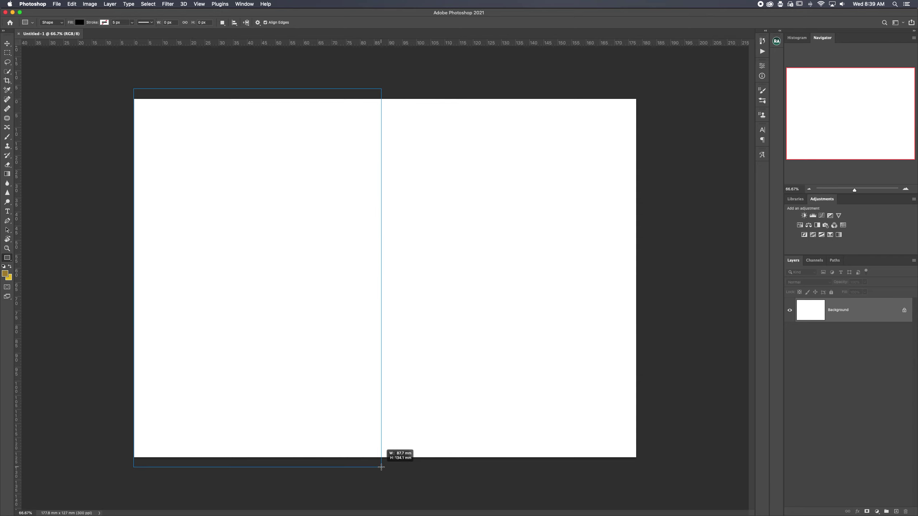
# - Stretch the black rectangle across the card's left half, collapse Properties, and view the reference card
pyautogui.moveTo(381, 468)
pyautogui.mouseDown()
pyautogui.moveTo(390, 467)
pyautogui.moveTo(338, 467)
pyautogui.moveTo(383, 467)
pyautogui.mouseUp()
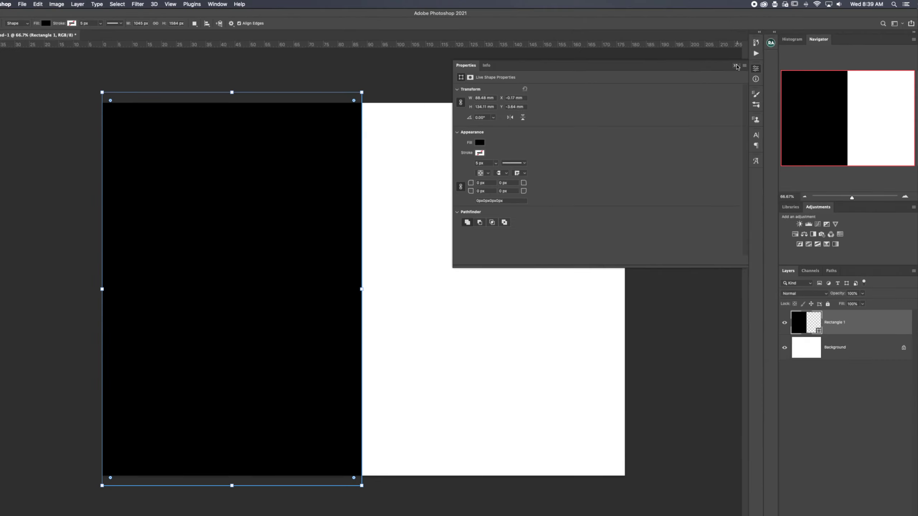
pyautogui.click(708, 68)
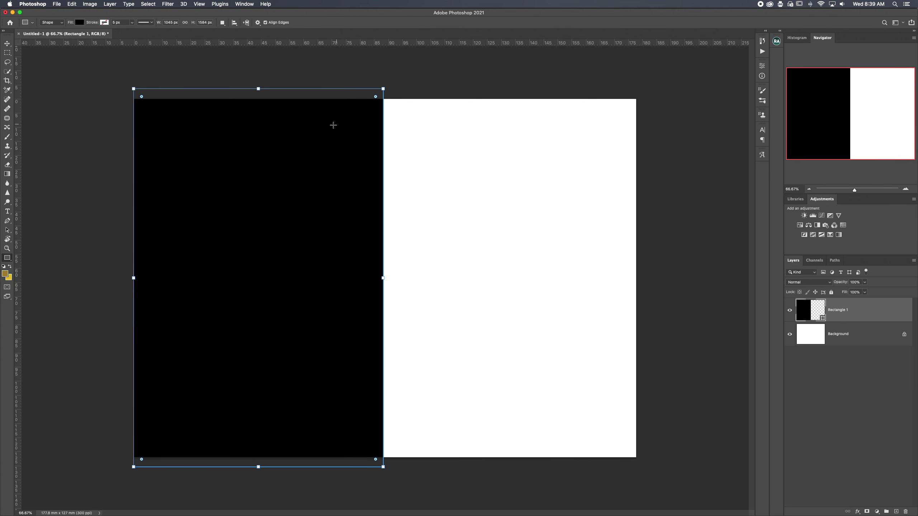
pyautogui.press('Return')
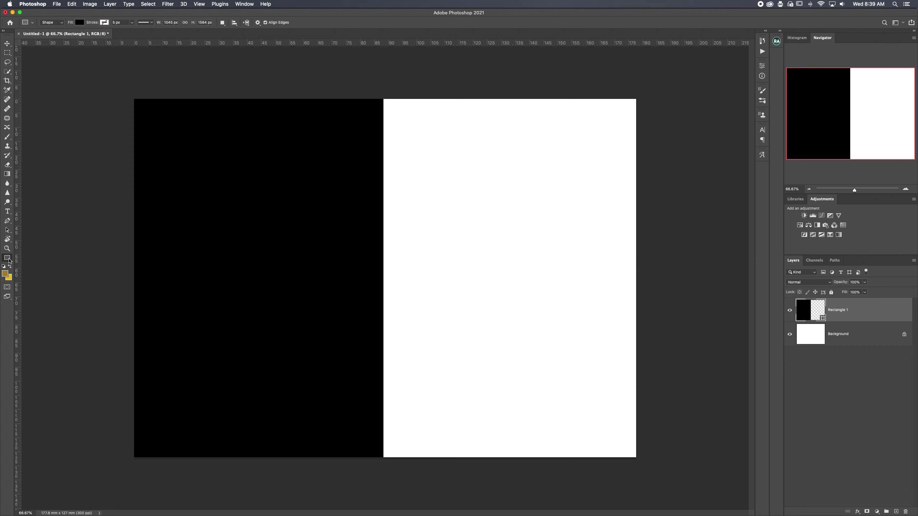
pyautogui.hotkey('ctrl', 'Right')
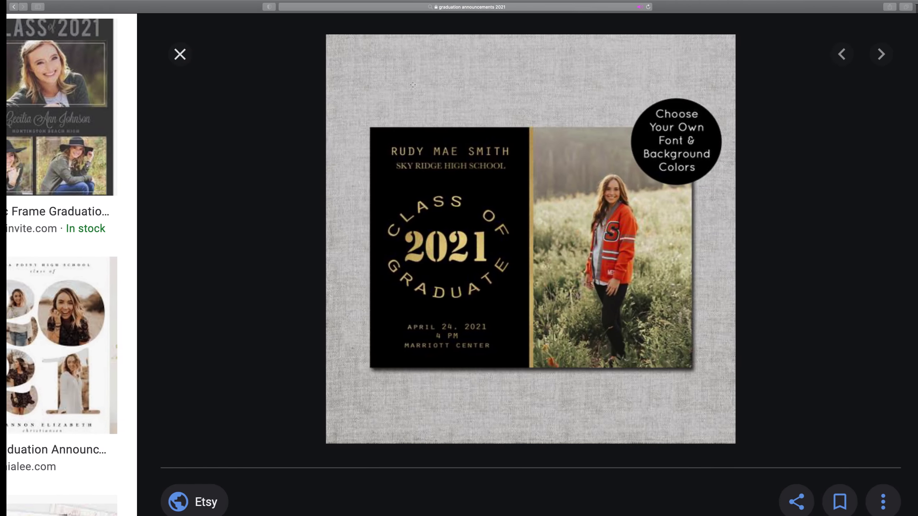
# - Back on the card, try a gold fill on the black panel, then revert it
pyautogui.hotkey('ctrl', 'Left')
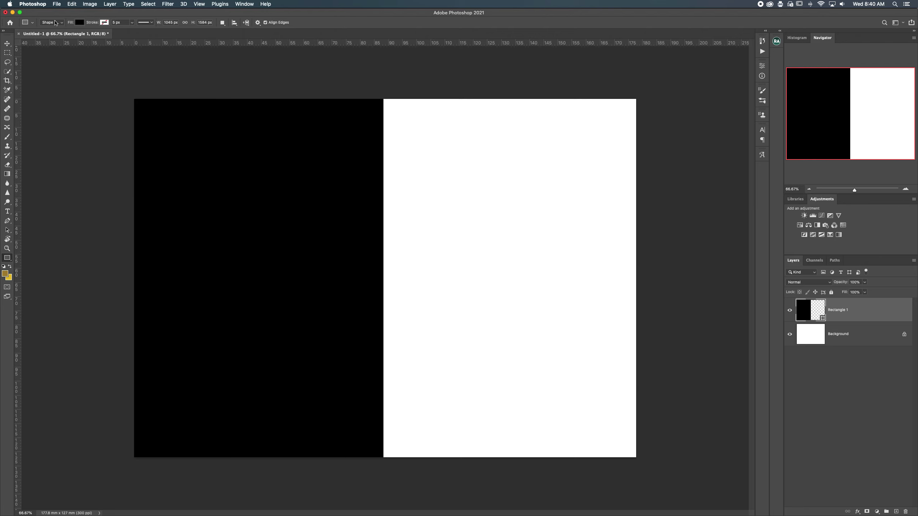
pyautogui.click(80, 23)
pyautogui.click(44, 61)
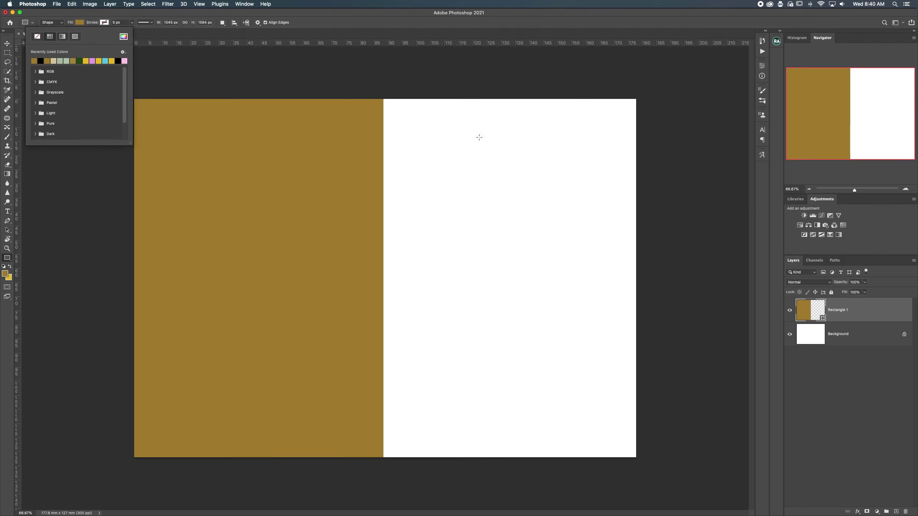
pyautogui.press('Escape')
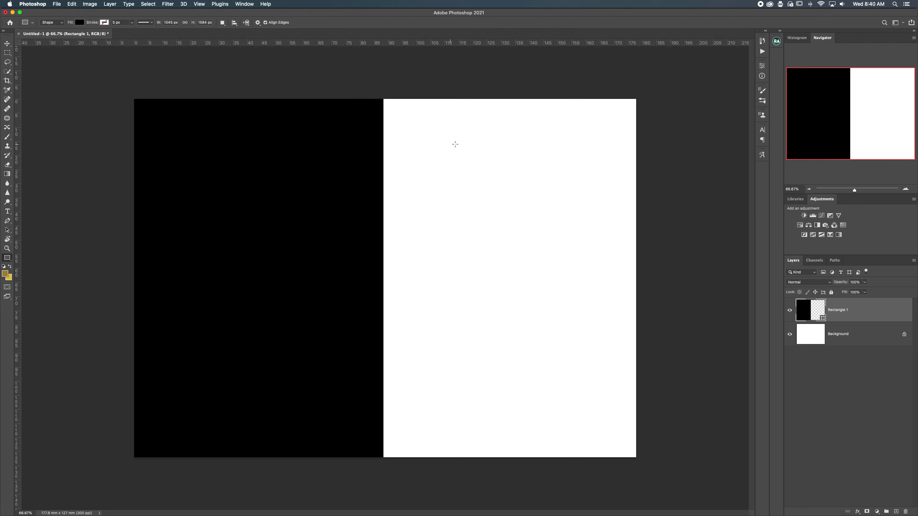
# - Draw a thin gold vertical stripe along the black panel's right edge
pyautogui.moveTo(380, 93); pyautogui.dragTo(386, 470)
pyautogui.click(79, 22)
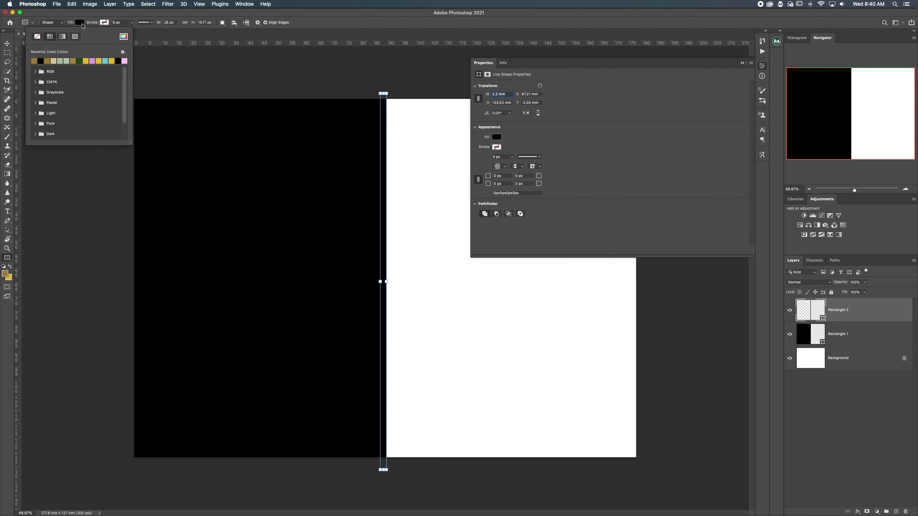
pyautogui.click(53, 61)
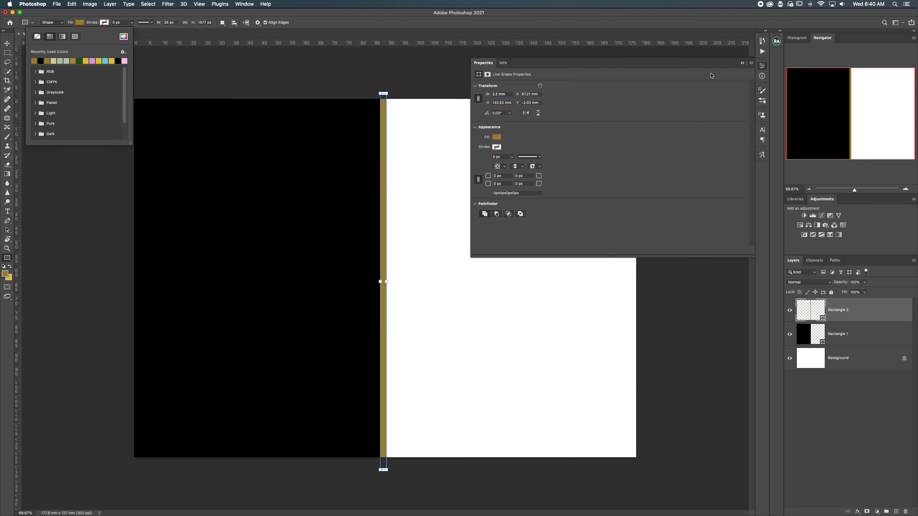
pyautogui.click(284, 70)
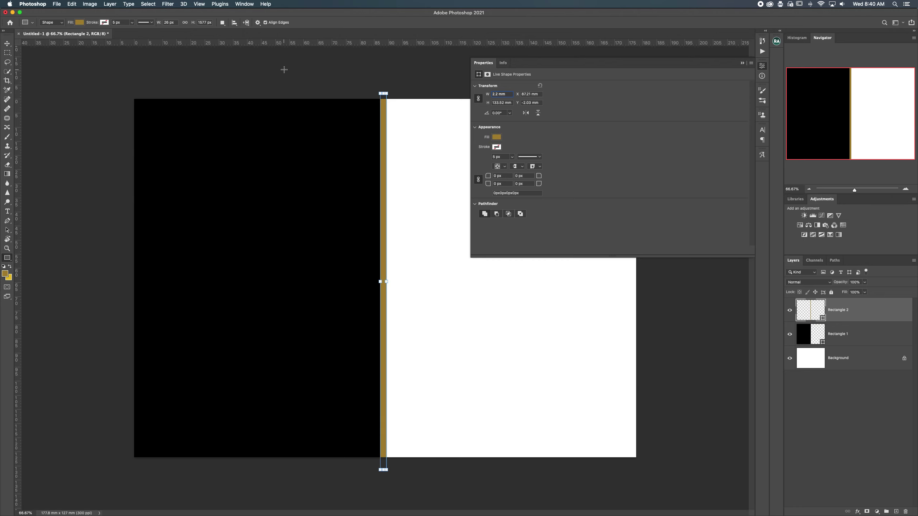
pyautogui.press('F11')
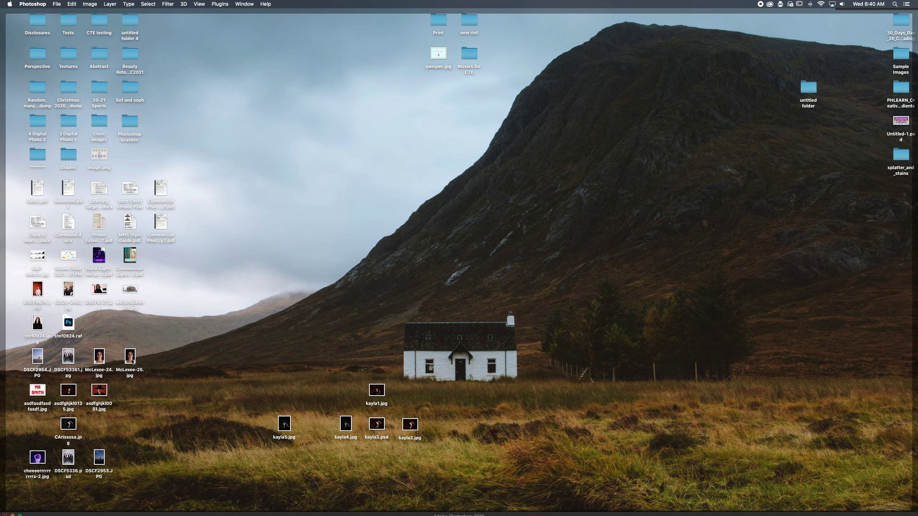
# - Place the DSCF9074 photo on the card's right half and move its layer below Rectangle 1
pyautogui.moveTo(29, 292); pyautogui.dragTo(535, 316)
pyautogui.press('F11')
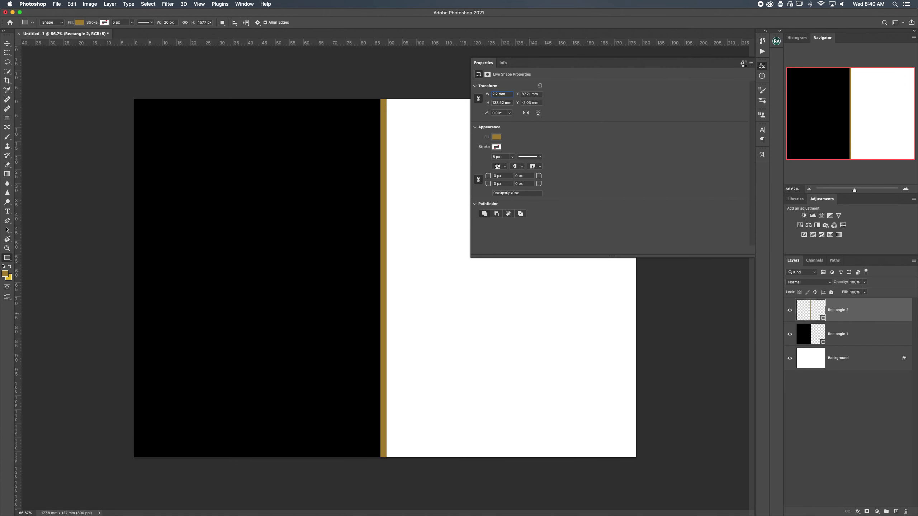
pyautogui.click(745, 63)
pyautogui.moveTo(386, 278)
pyautogui.mouseDown()
pyautogui.moveTo(541, 282)
pyautogui.moveTo(380, 278)
pyautogui.mouseUp()
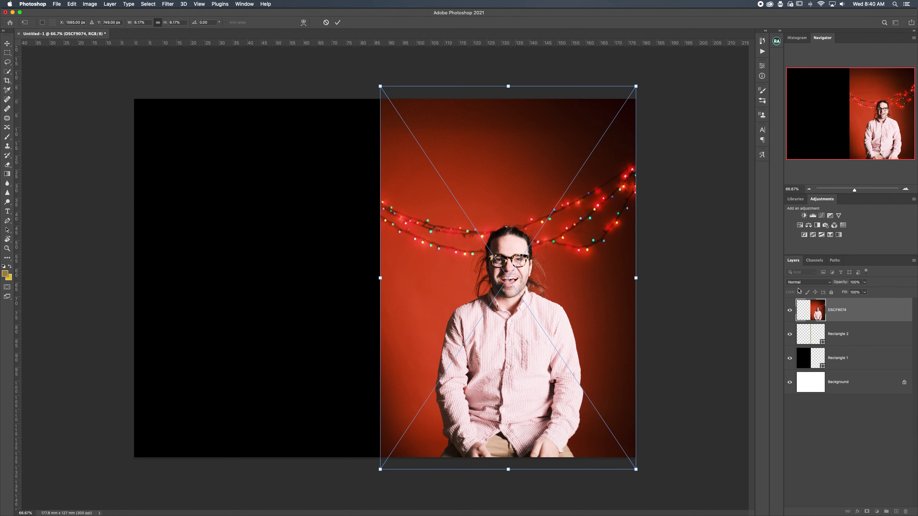
pyautogui.press('Return')
pyautogui.moveTo(892, 315); pyautogui.dragTo(890, 378)
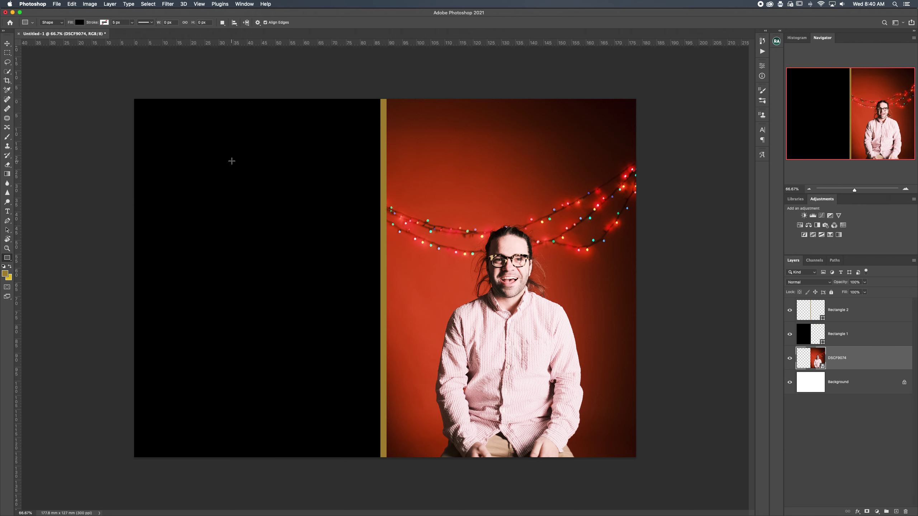
# - With Rectangle 2 selected and the Type tool active, add empty Layer 1 on top
pyautogui.click(855, 312)
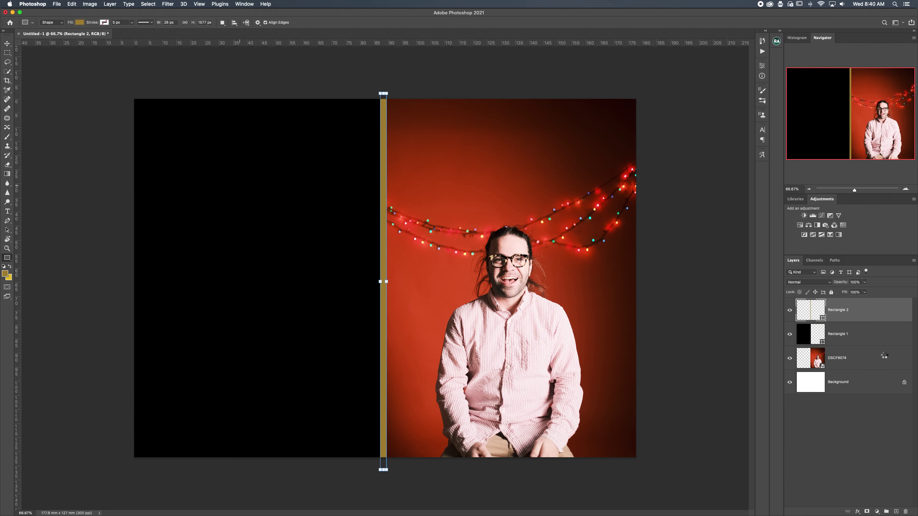
pyautogui.press('t')
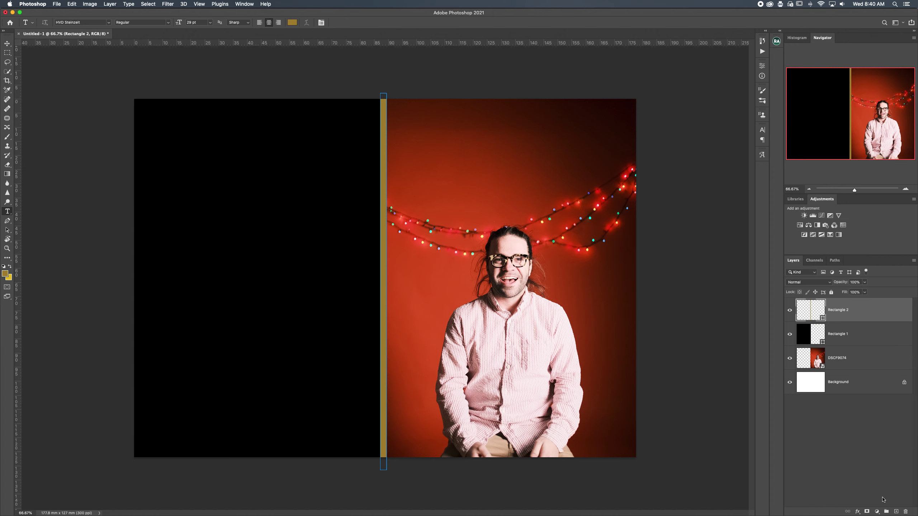
pyautogui.press('alt+shift+super+n')
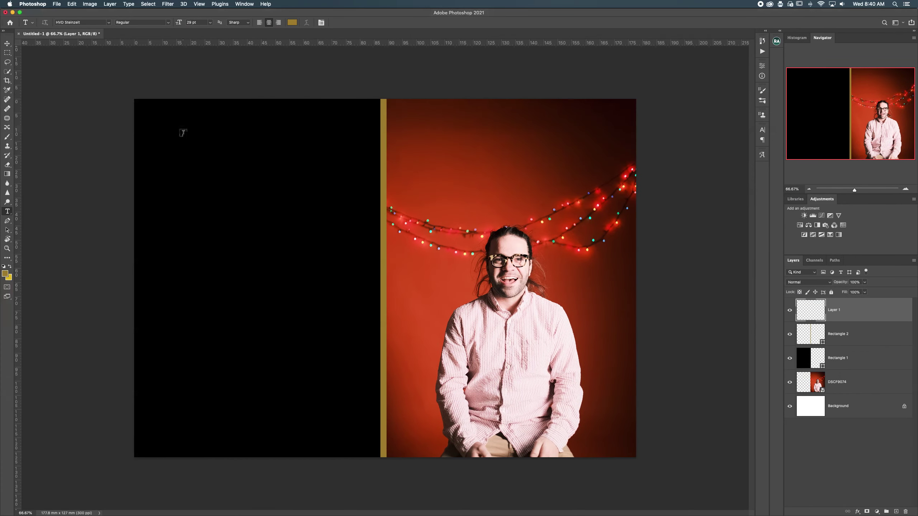
# - Type the graduate's full name in gold on the black panel and centre it near the top
pyautogui.click(183, 133)
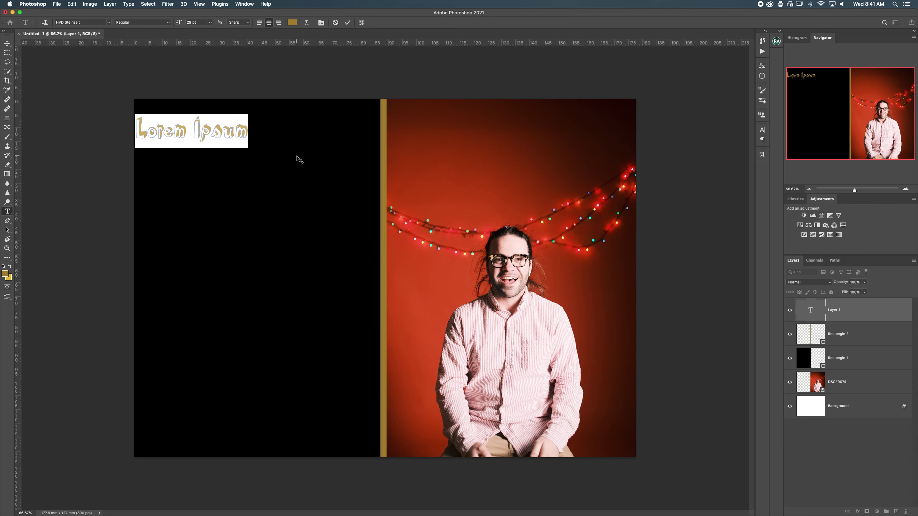
pyautogui.write('John')
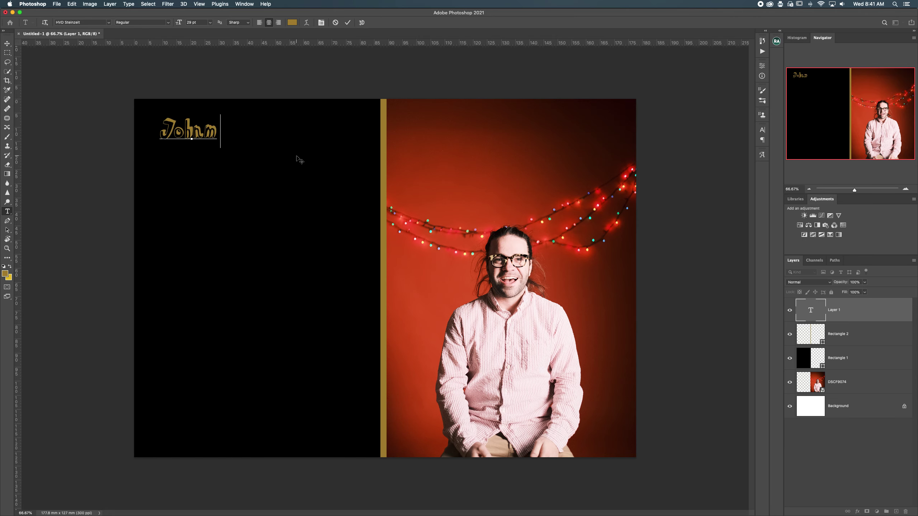
pyautogui.write(' A Smith')
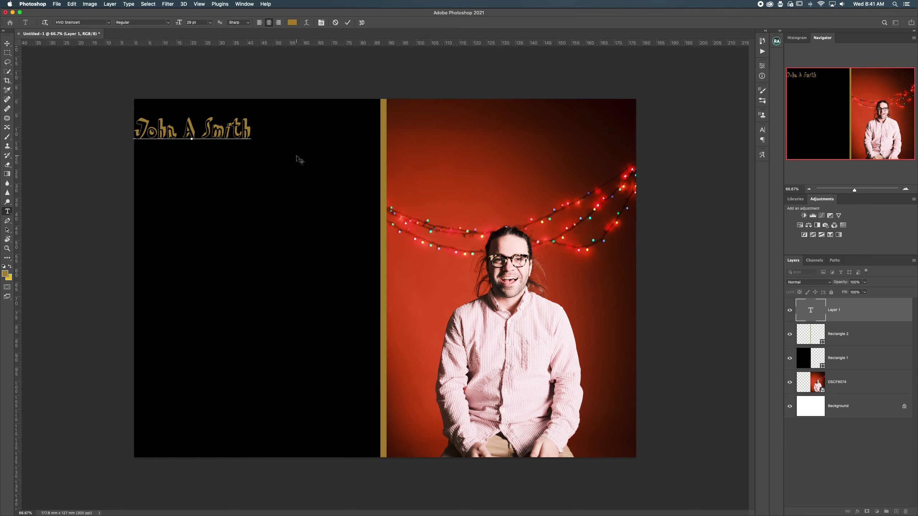
pyautogui.press('super+Return')
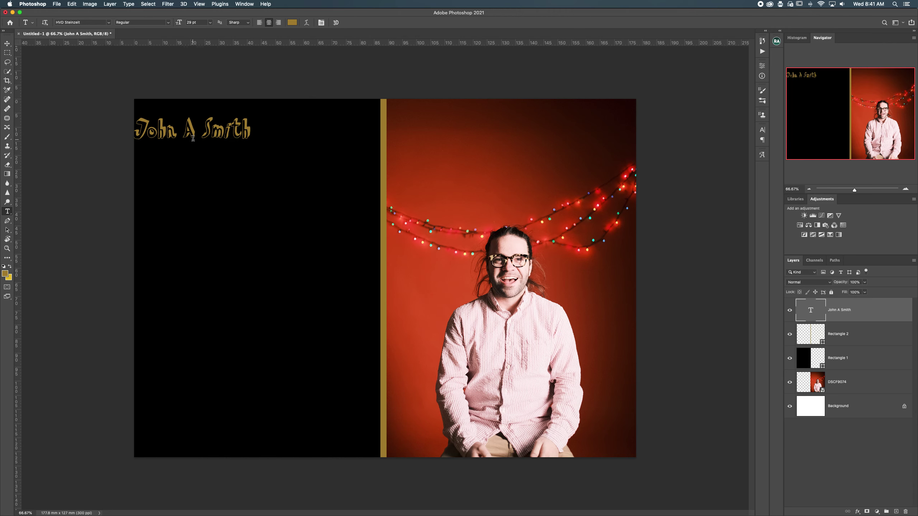
pyautogui.press('v')
pyautogui.moveTo(187, 132); pyautogui.dragTo(258, 143)
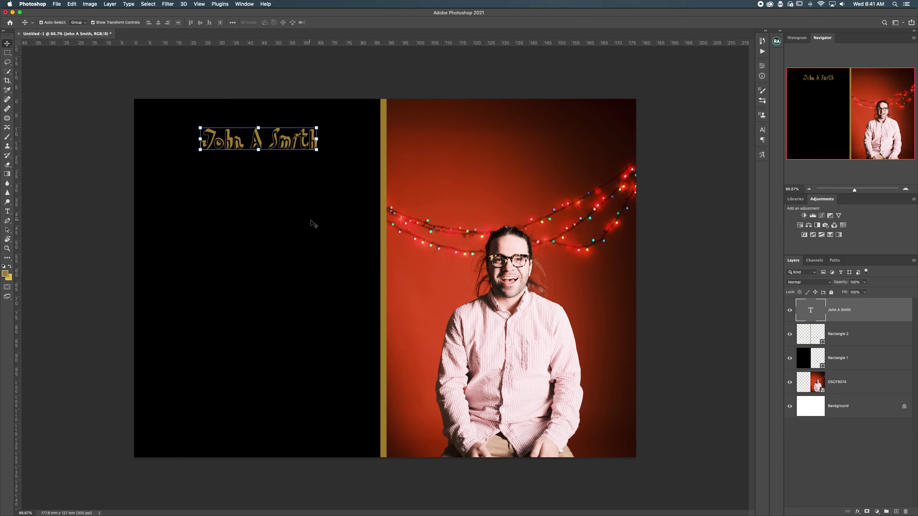
# - Set the graduate's name in the AWConqueror Std Carved typeface
pyautogui.doubleClick(274, 142)
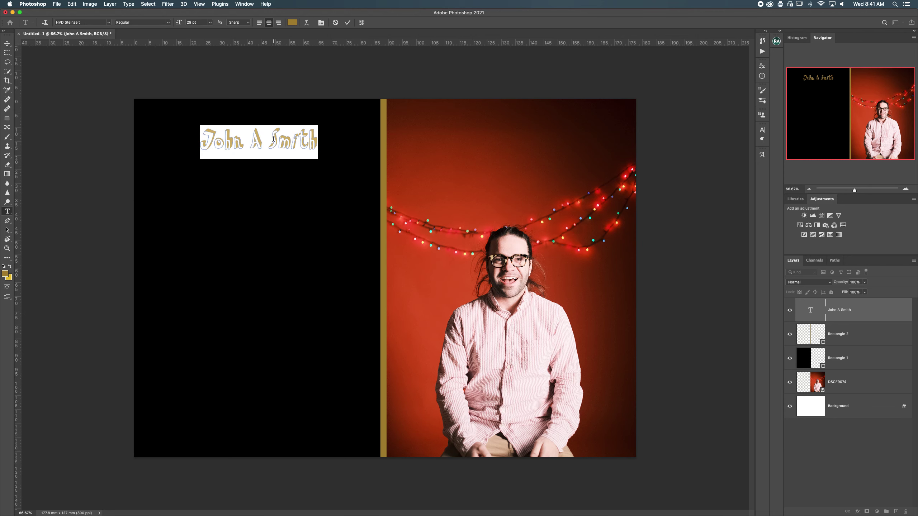
pyautogui.click(97, 22)
pyautogui.click(109, 22)
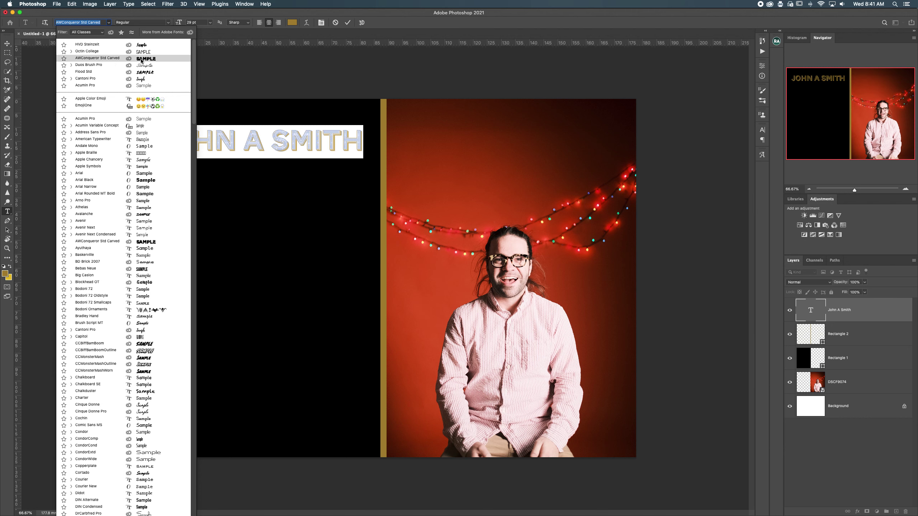
pyautogui.click(144, 60)
pyautogui.click(348, 23)
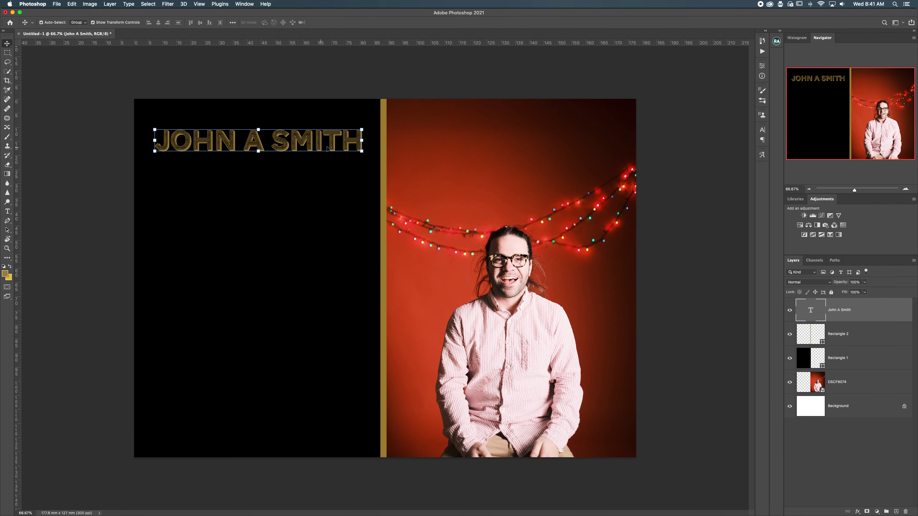
# - Recolour the name a brighter gold and commit the text
pyautogui.doubleClick(303, 142)
pyautogui.click(296, 22)
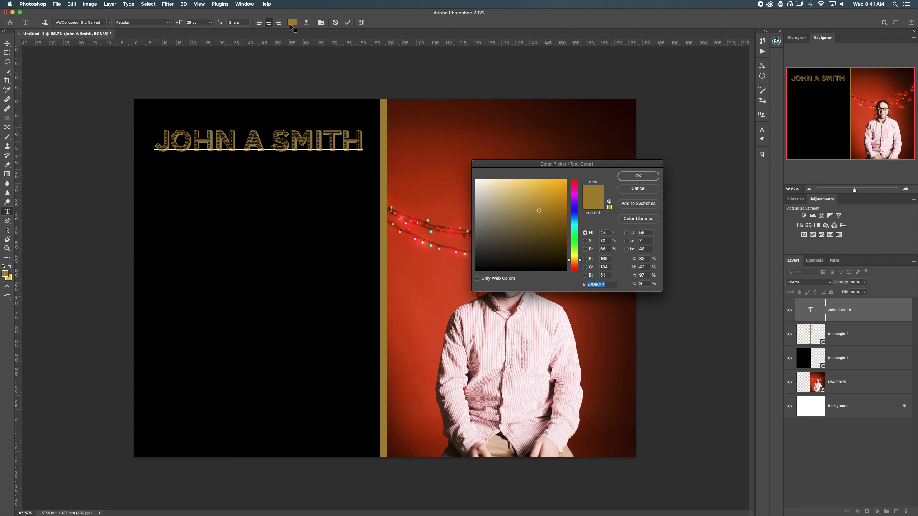
pyautogui.moveTo(557, 199); pyautogui.dragTo(529, 182)
pyautogui.click(633, 176)
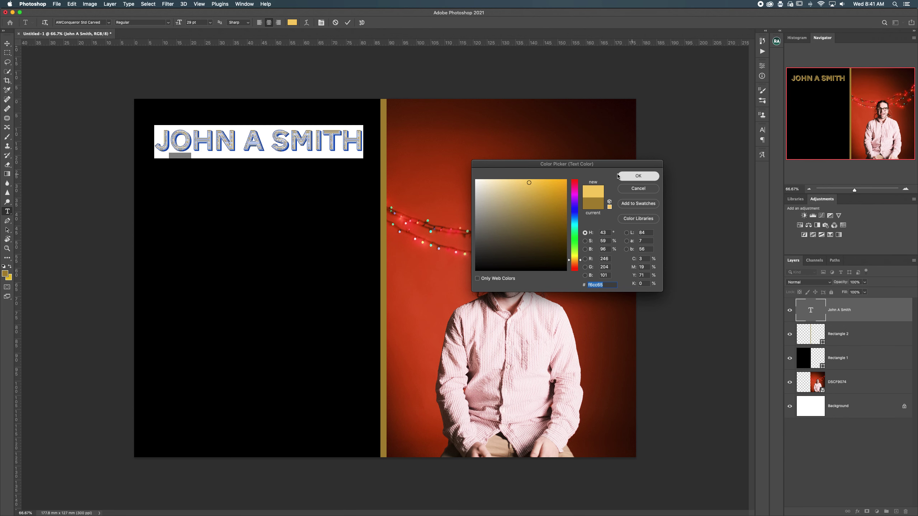
pyautogui.click(348, 23)
pyautogui.press('v')
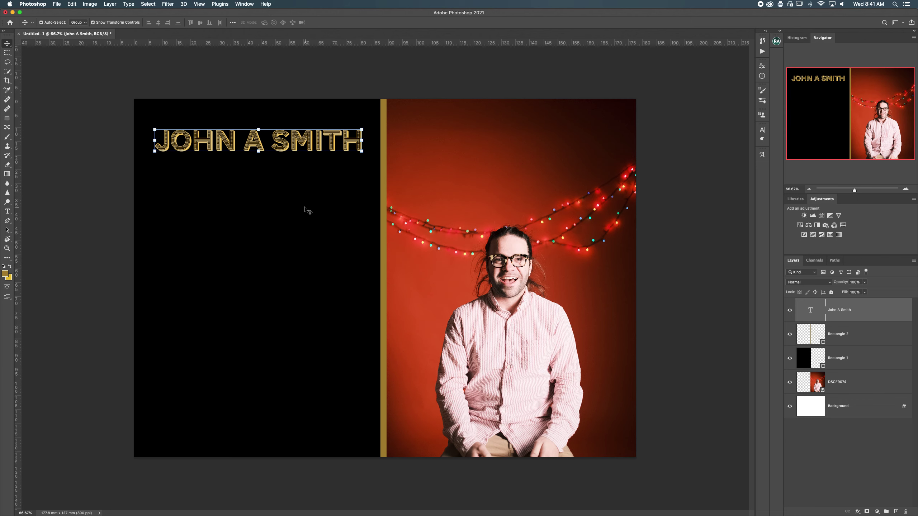
# - Draw a thin gold rectangle rule under JOHN A SMITH
pyautogui.press('u')
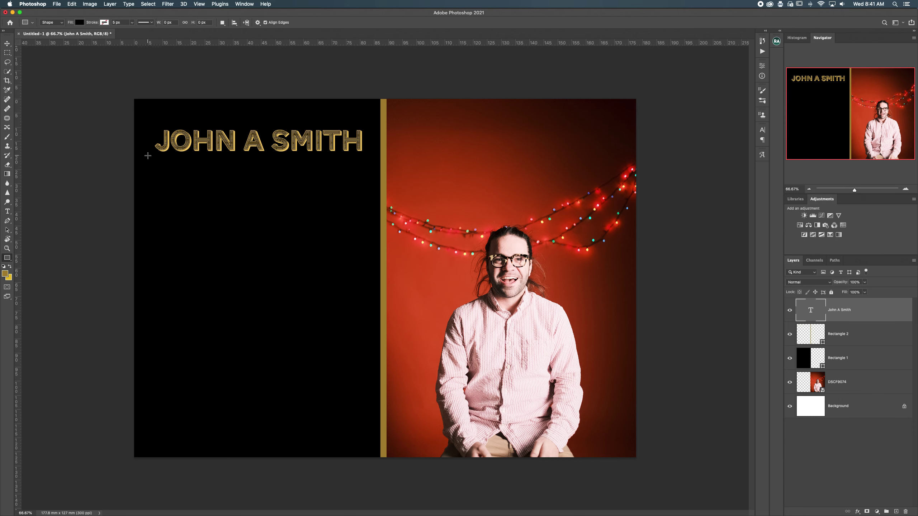
pyautogui.moveTo(154, 155); pyautogui.dragTo(363, 156)
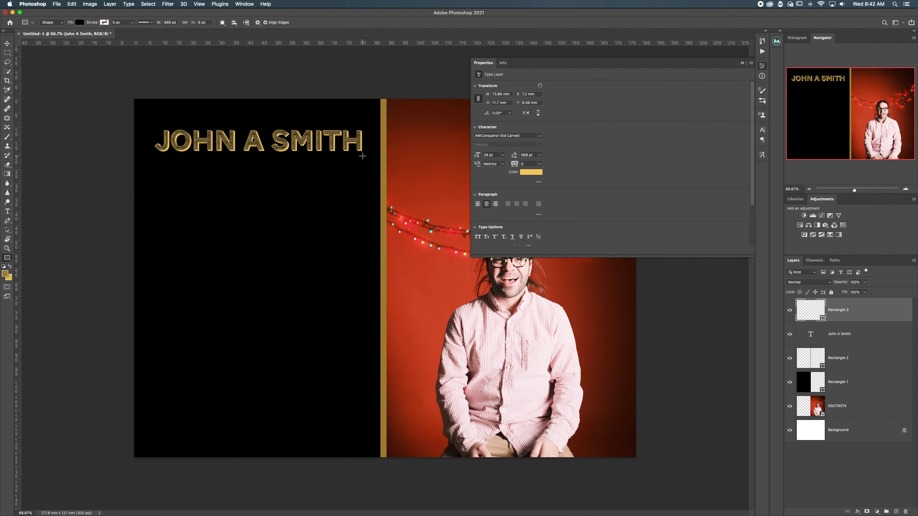
pyautogui.click(80, 22)
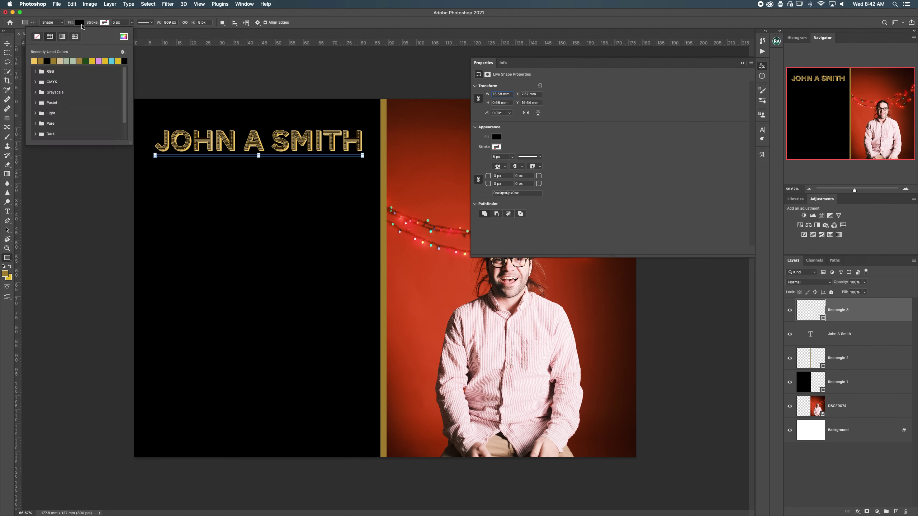
pyautogui.click(34, 60)
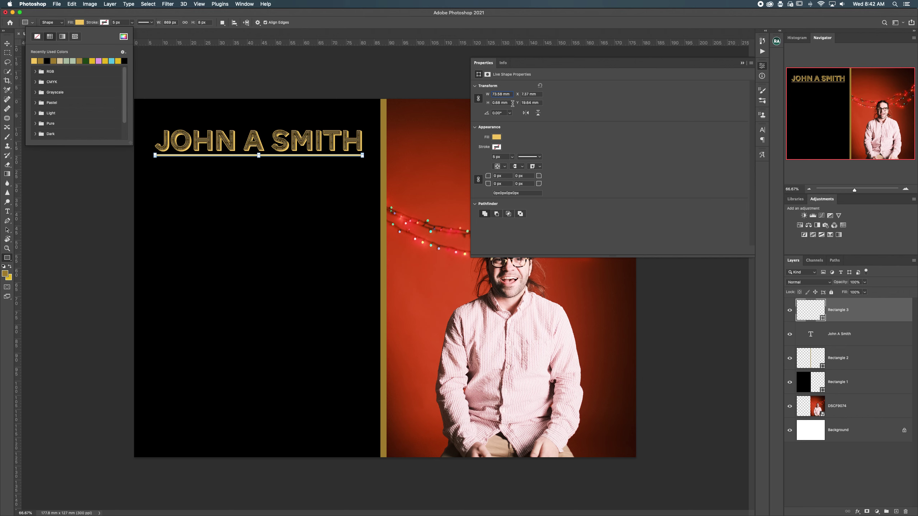
pyautogui.press('Return')
pyautogui.press('Return')
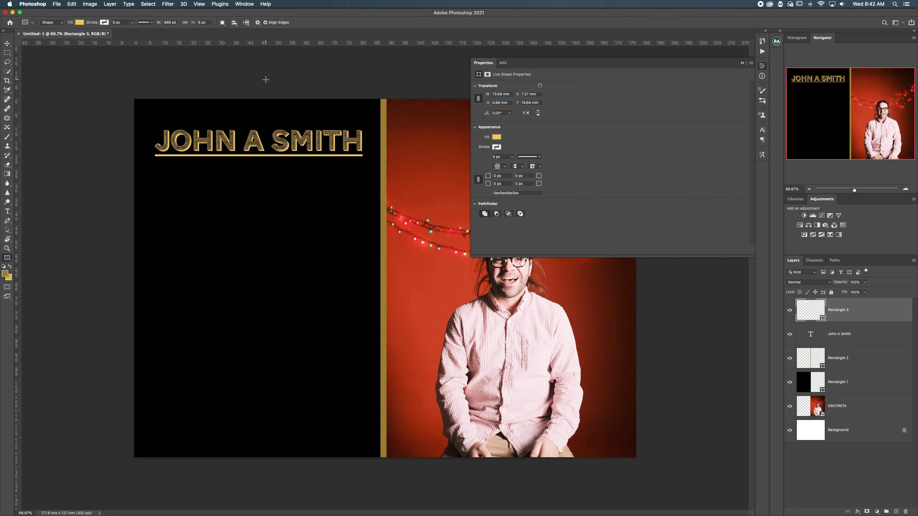
# - Draw a short gold vertical bar dropping below the underline
pyautogui.click(743, 63)
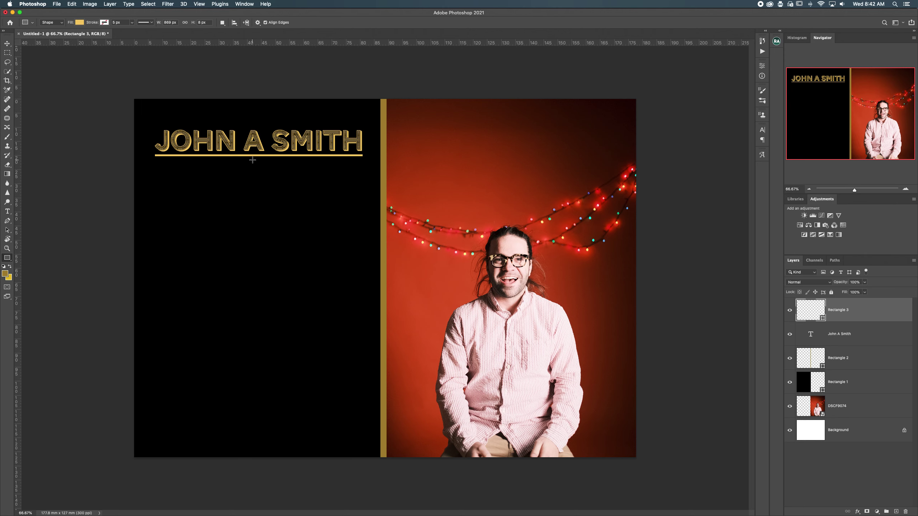
pyautogui.moveTo(254, 156); pyautogui.dragTo(252, 187)
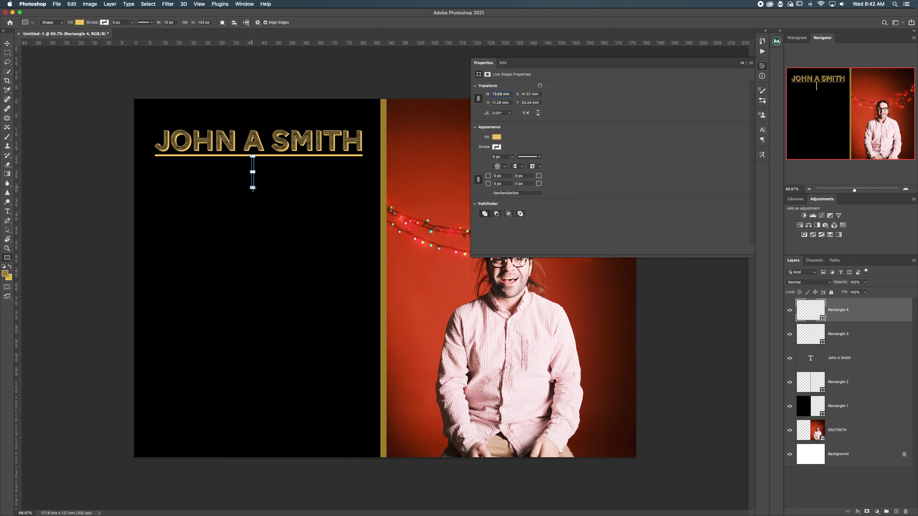
pyautogui.press('Return')
# - Type the words CLASS OF as new text under the name
pyautogui.press('t')
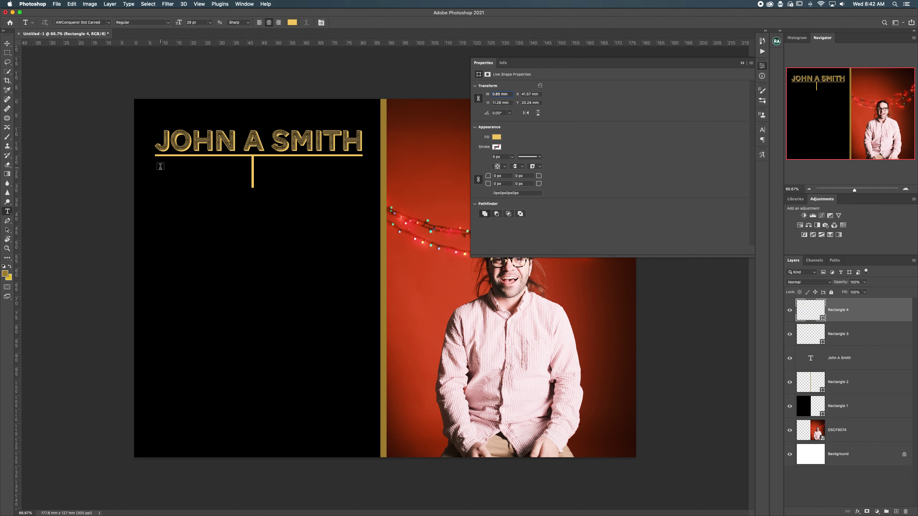
pyautogui.click(161, 167)
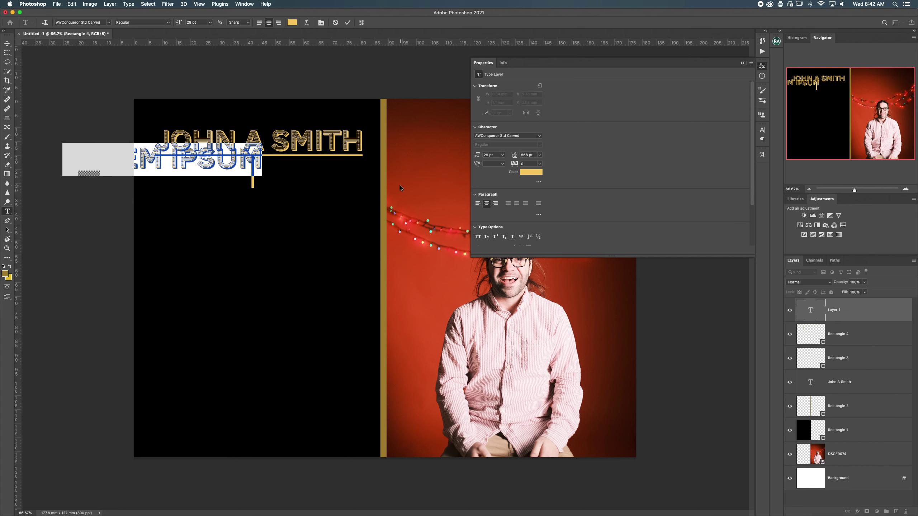
pyautogui.write('S')
pyautogui.press('BackSpace')
pyautogui.write('CLASS')
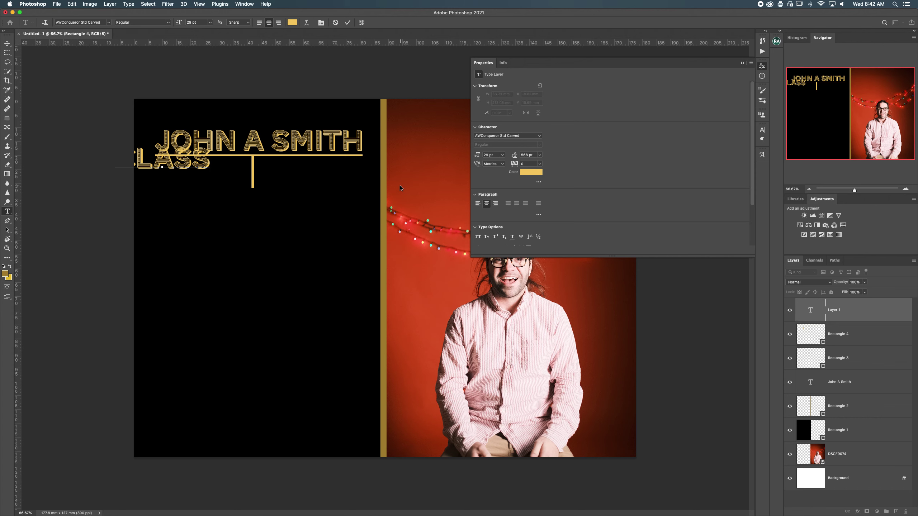
pyautogui.write('OF')
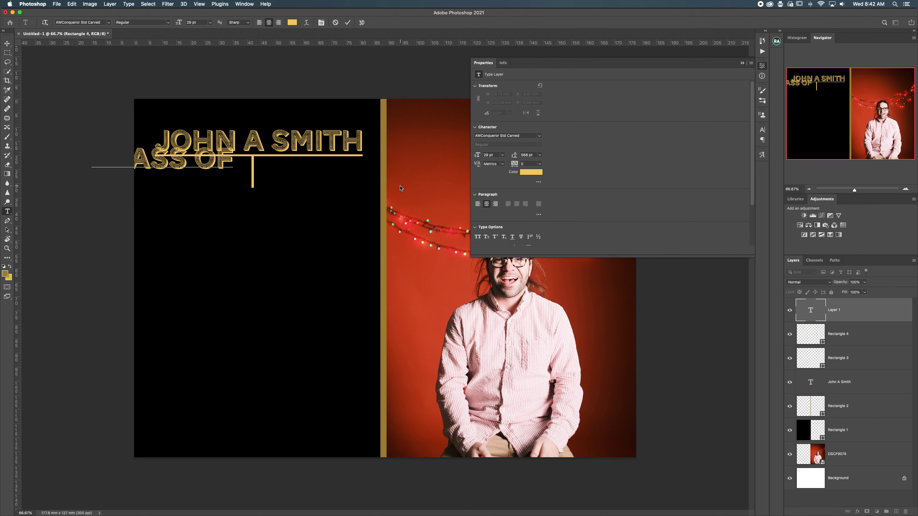
pyautogui.click(348, 23)
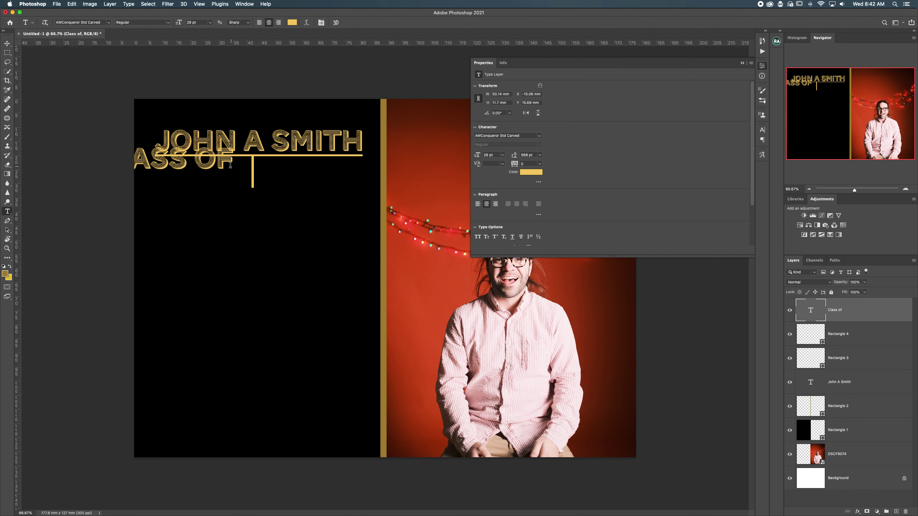
# - Move CLASS OF beneath the gold underline and scale it down
pyautogui.press('v')
pyautogui.moveTo(214, 166)
pyautogui.mouseDown()
pyautogui.moveTo(243, 217)
pyautogui.moveTo(315, 284)
pyautogui.moveTo(302, 269)
pyautogui.moveTo(243, 281)
pyautogui.moveTo(236, 207)
pyautogui.moveTo(201, 172)
pyautogui.mouseUp()
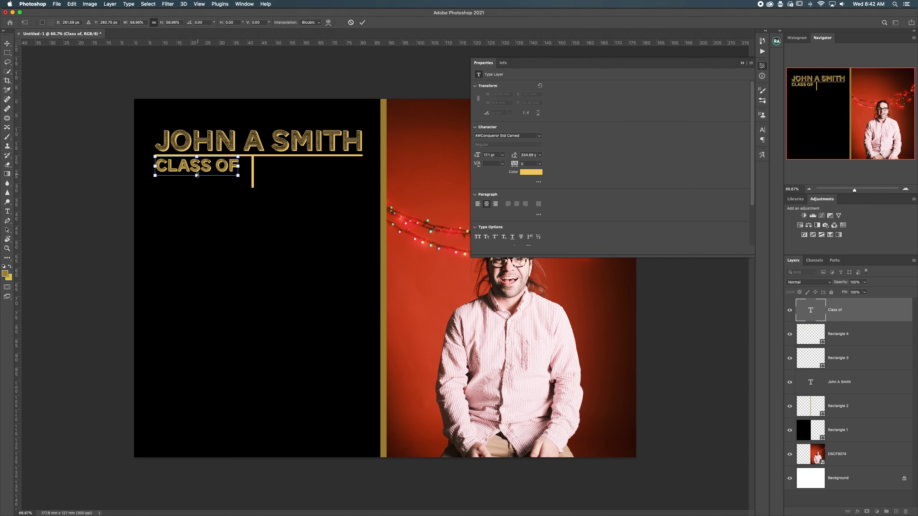
pyautogui.press('Return')
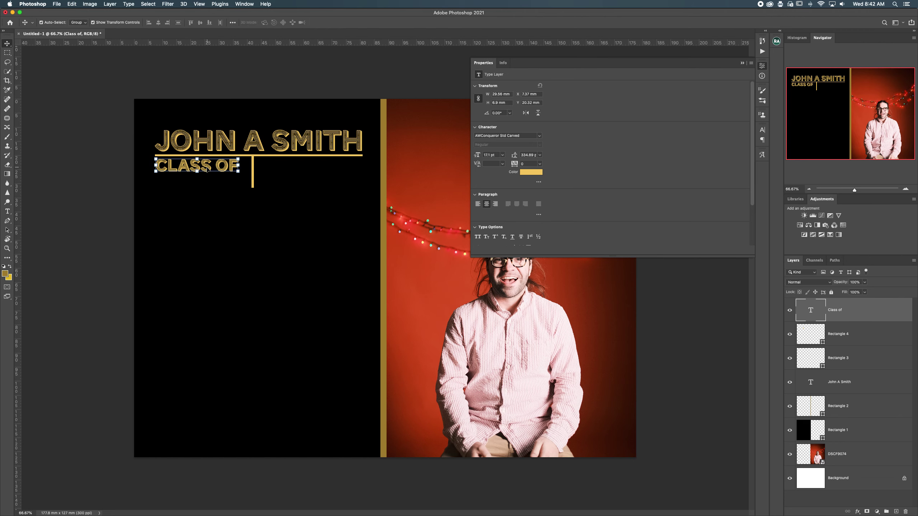
# - Set CLASS OF in the Octin College font
pyautogui.doubleClick(213, 167)
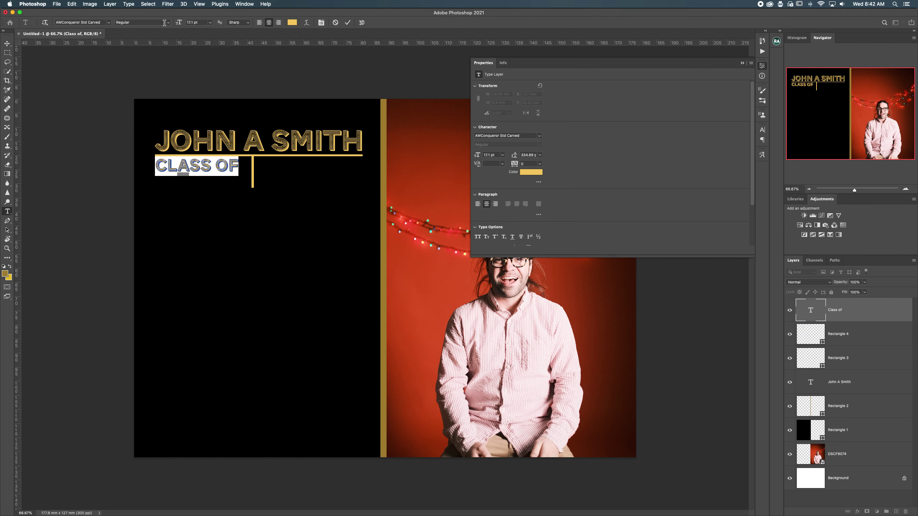
pyautogui.click(109, 23)
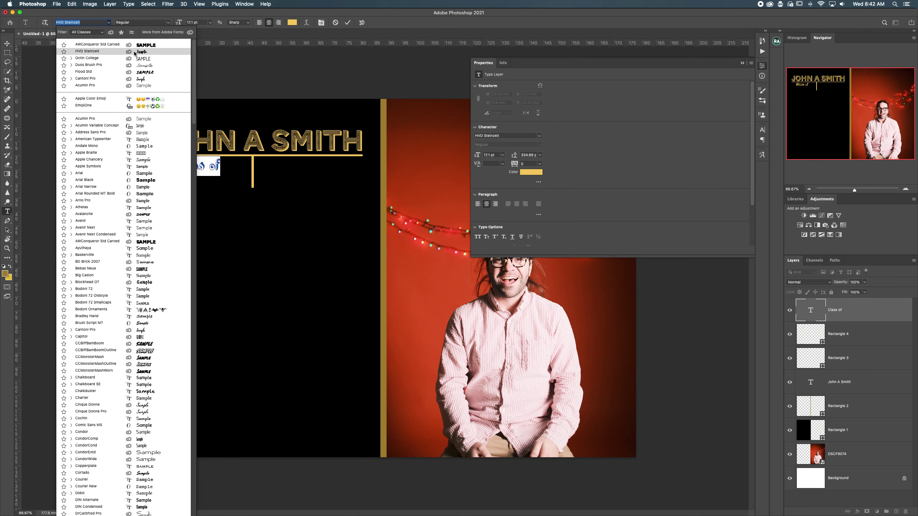
pyautogui.click(148, 66)
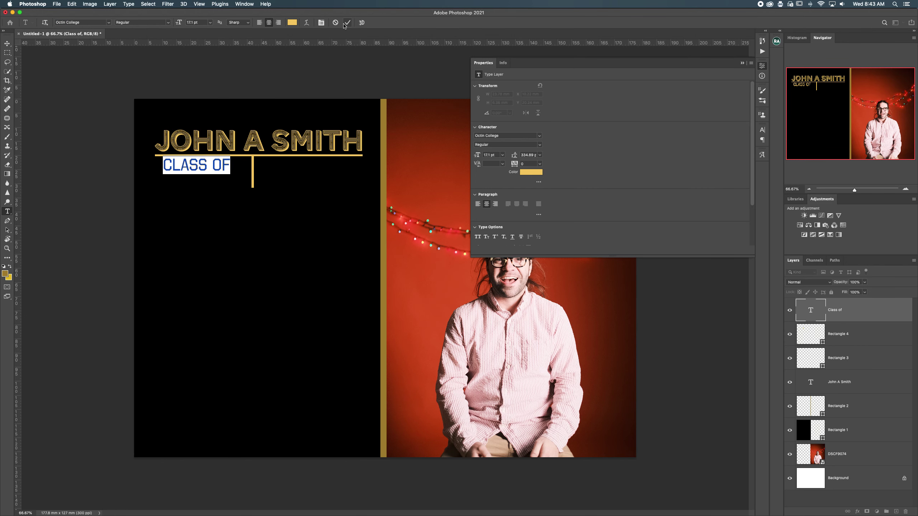
# - Make the word OF superscript
pyautogui.click(215, 167)
pyautogui.doubleClick(217, 165)
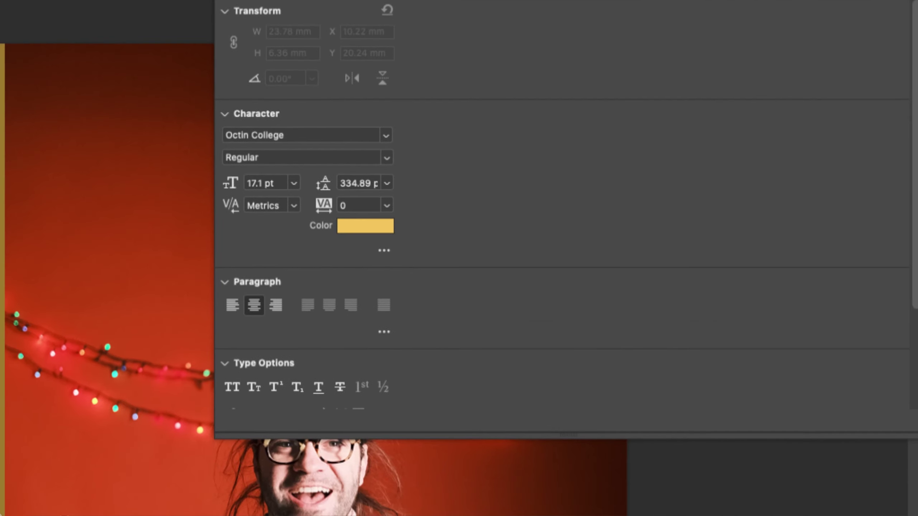
pyautogui.scroll(-3, 443, 392)
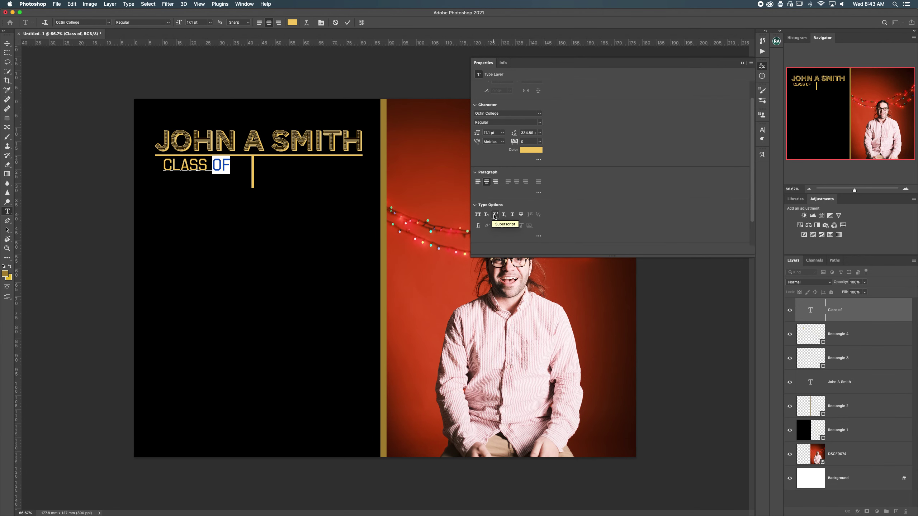
pyautogui.click(494, 215)
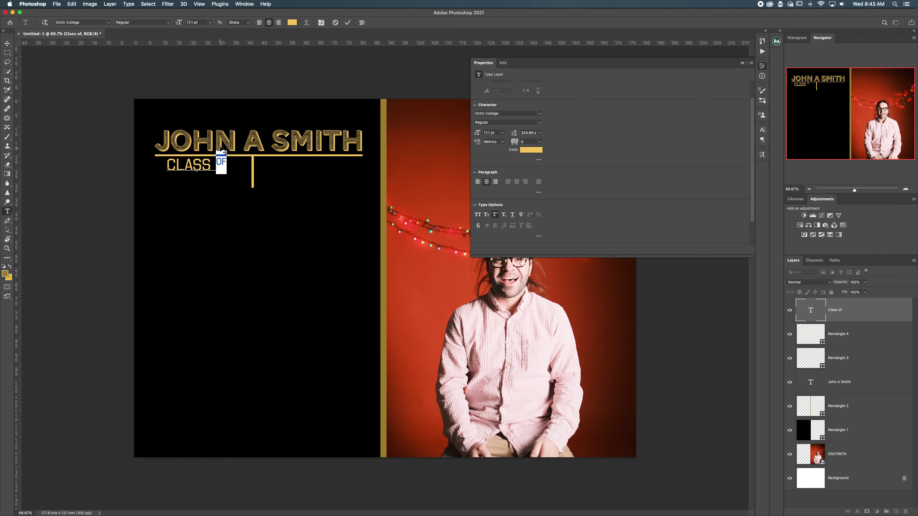
pyautogui.press('Escape')
# - Commit the text edit and move CLASS OF slightly lower
pyautogui.press('v')
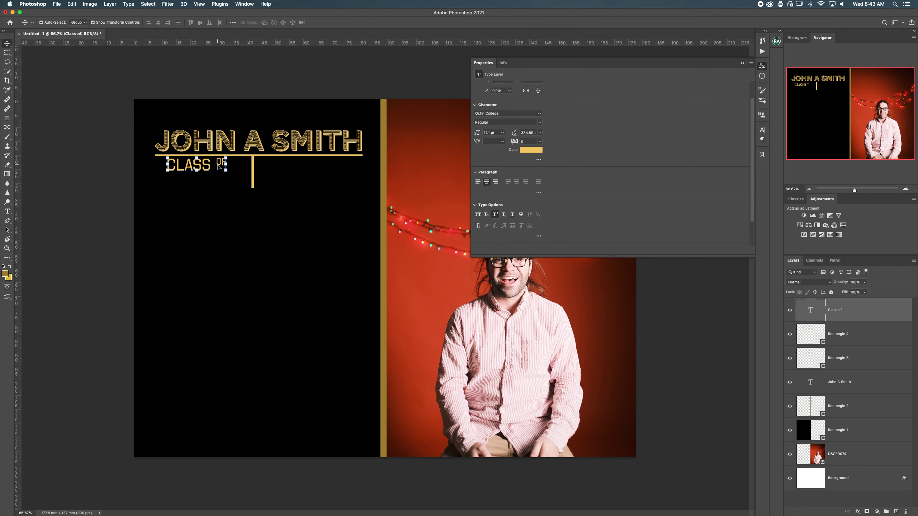
pyautogui.doubleClick(219, 166)
pyautogui.click(194, 165)
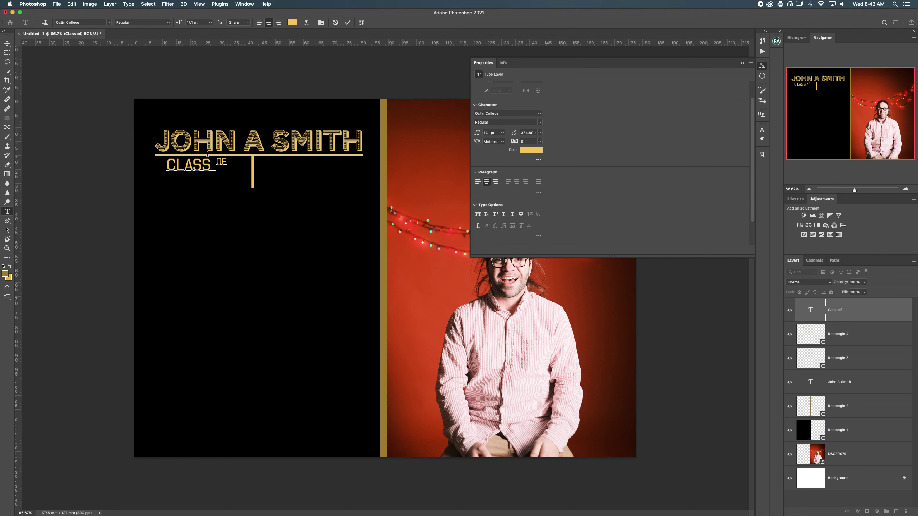
pyautogui.click(348, 23)
pyautogui.press('v')
pyautogui.moveTo(198, 165)
pyautogui.mouseDown()
pyautogui.moveTo(198, 178)
pyautogui.moveTo(182, 171)
pyautogui.mouseUp()
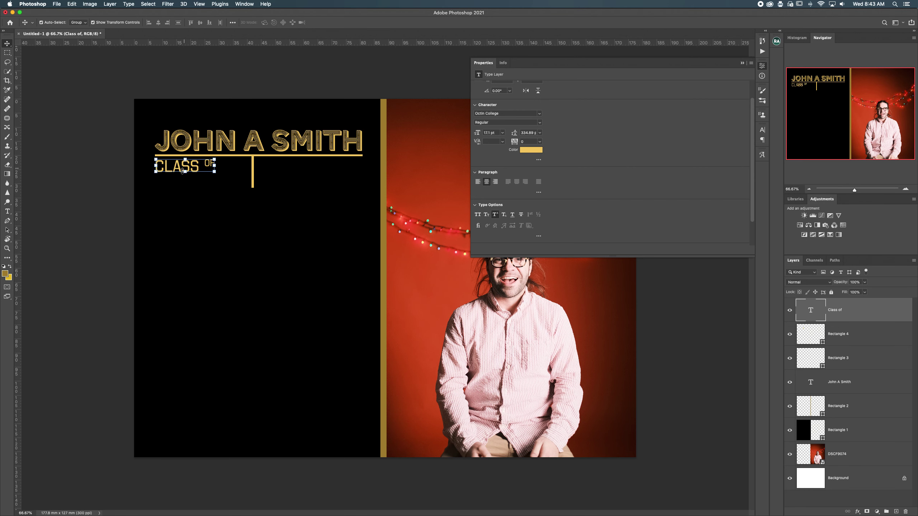
# - Type 2021 as a new text line near CLASS OF
pyautogui.press('t')
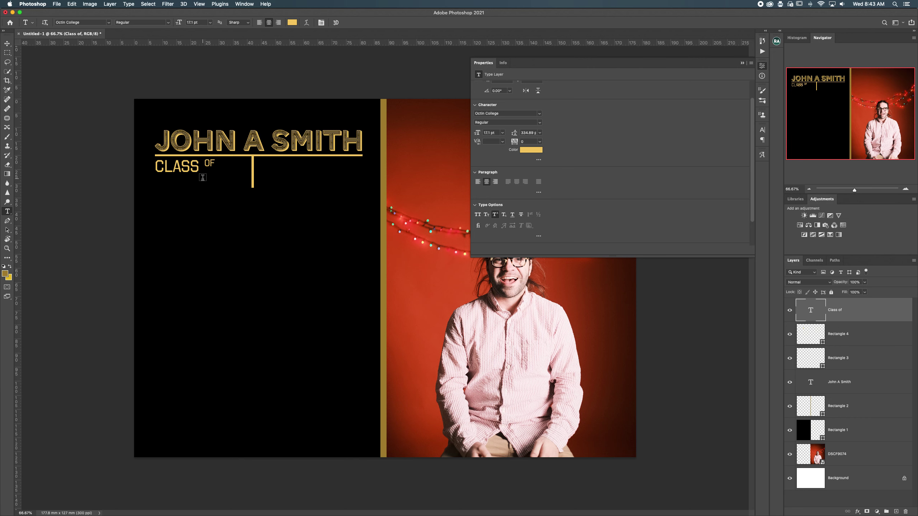
pyautogui.click(203, 177)
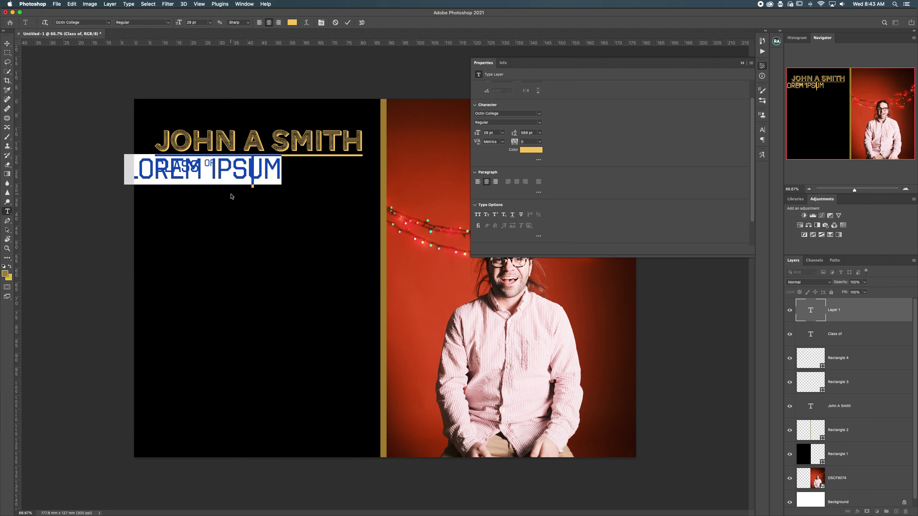
pyautogui.write('2021')
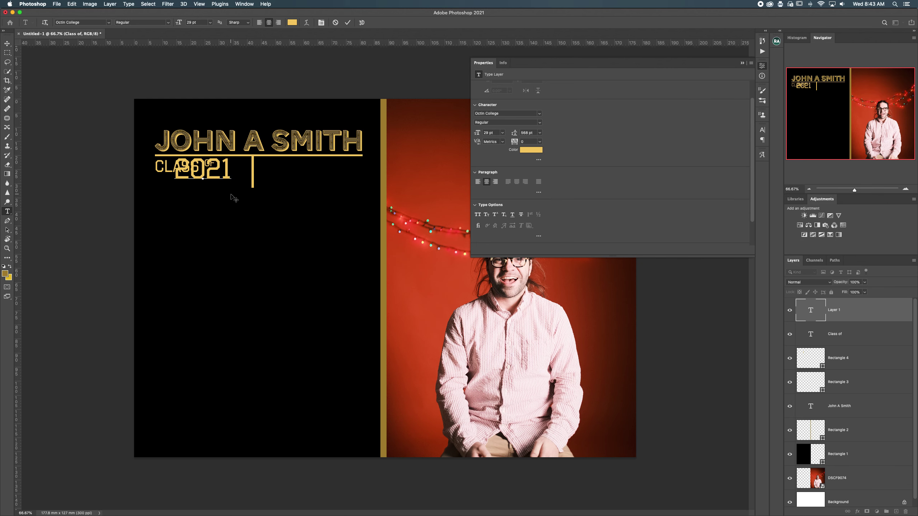
pyautogui.click(348, 22)
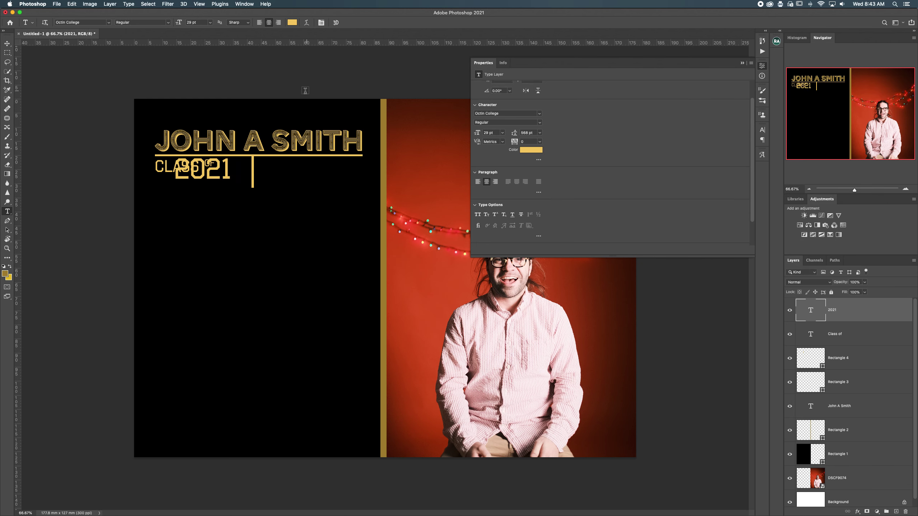
# - Place 2021 below and right of CLASS OF and slightly downscale CLASS OF
pyautogui.press('v')
pyautogui.moveTo(189, 170); pyautogui.dragTo(212, 172)
pyautogui.click(168, 169)
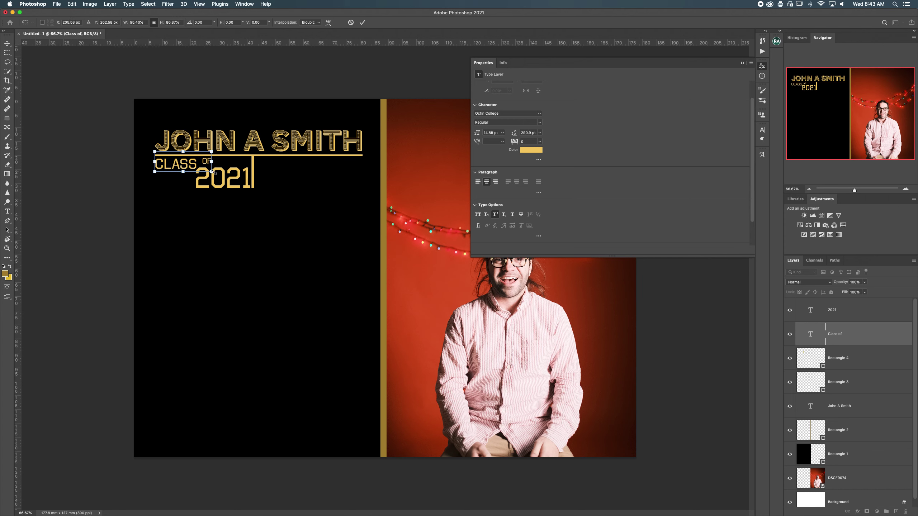
pyautogui.click(363, 23)
pyautogui.click(293, 194)
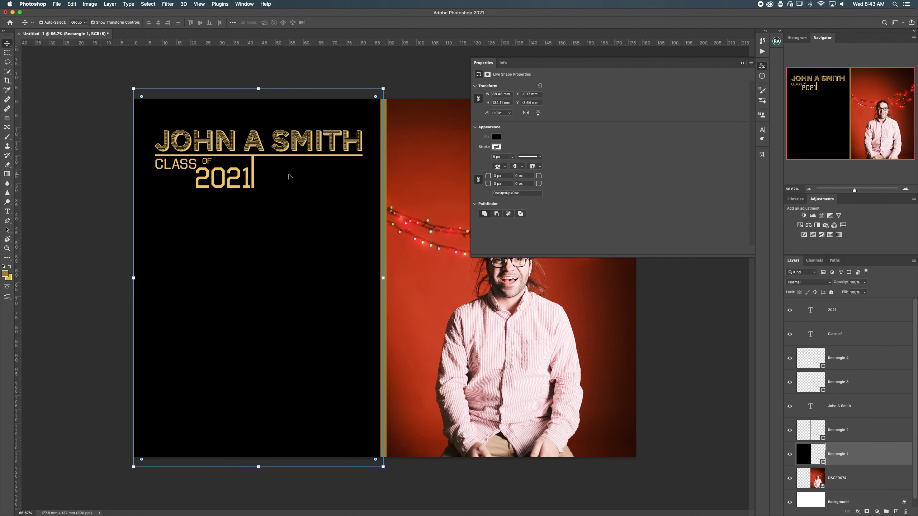
# - Delete an accidental empty placeholder text layer
pyautogui.press('t')
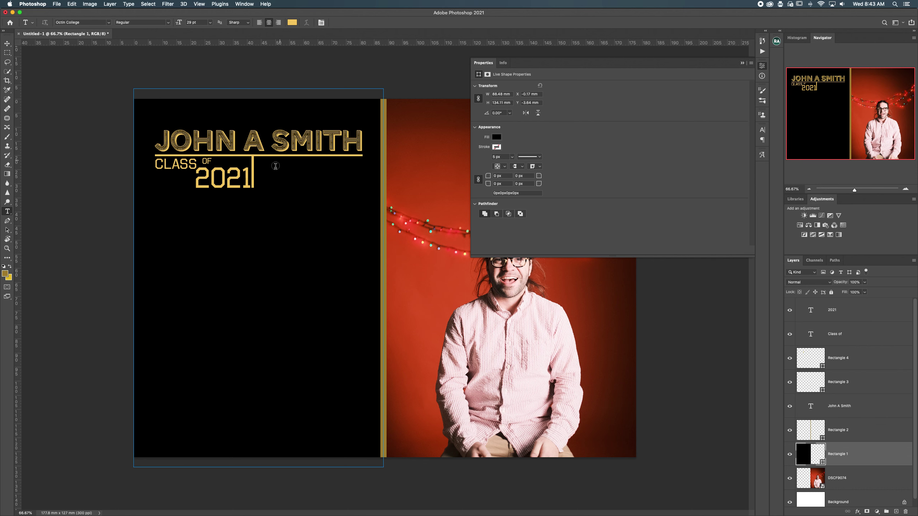
pyautogui.click(283, 173)
pyautogui.click(348, 22)
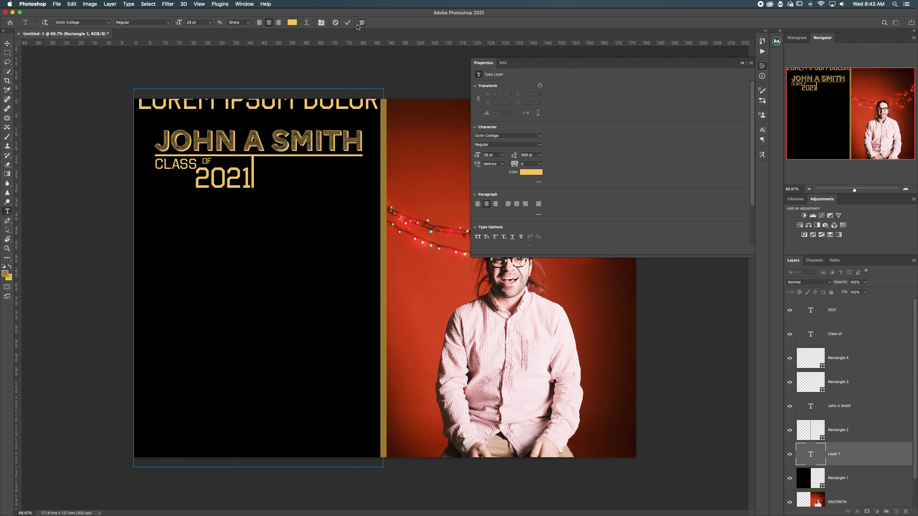
pyautogui.press('Delete')
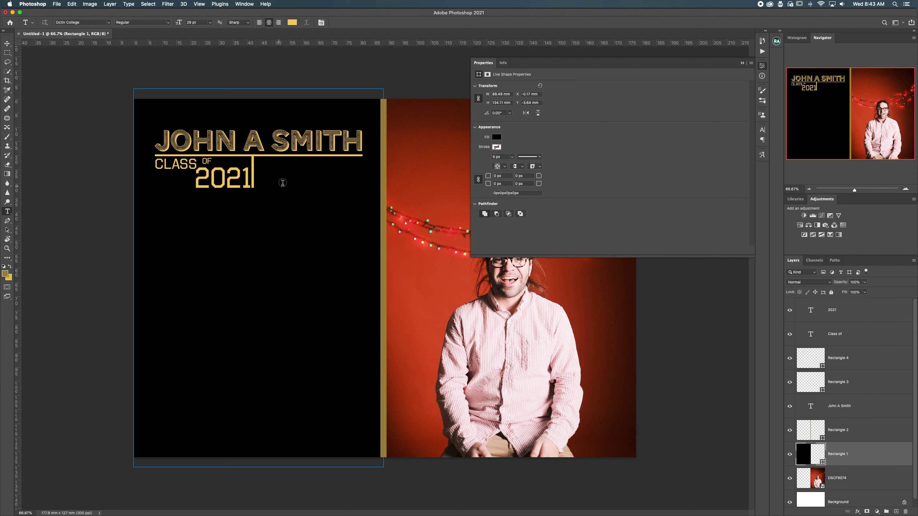
pyautogui.press('super')
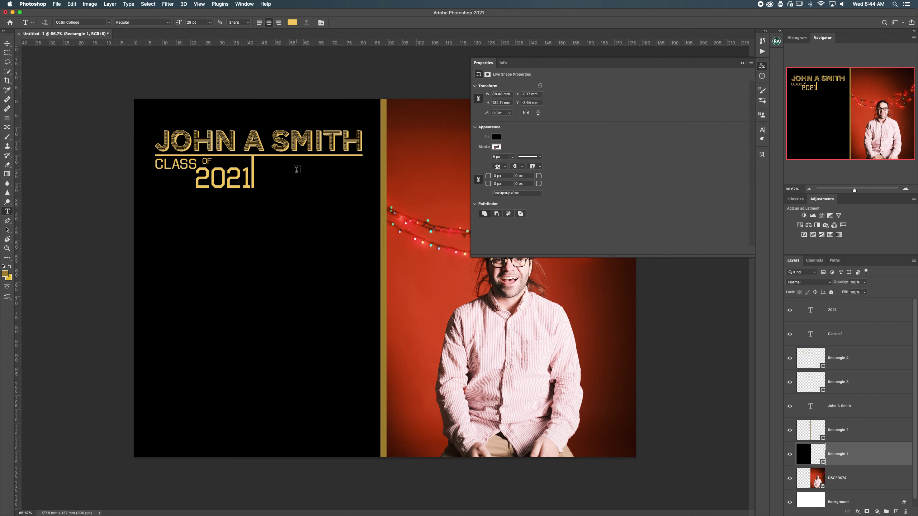
# - Type MURRAY beside 2021 and colour it red
pyautogui.click(263, 173)
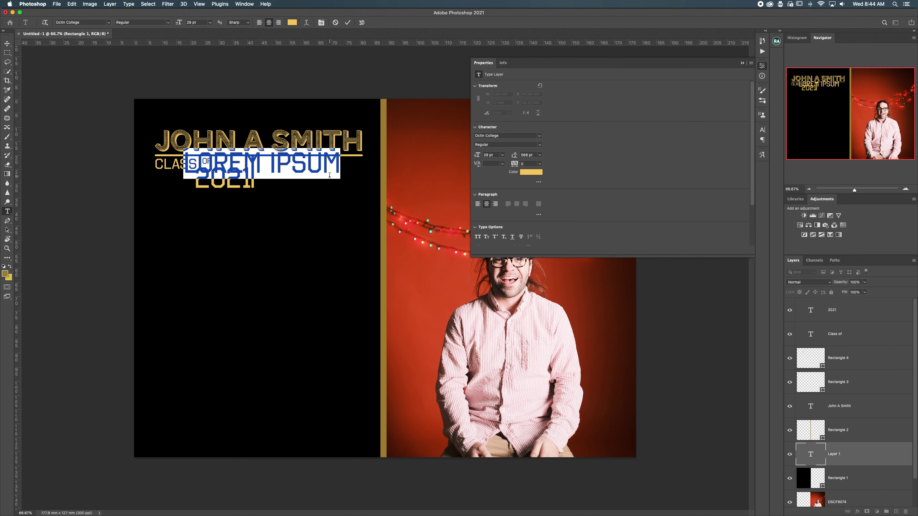
pyautogui.write('M')
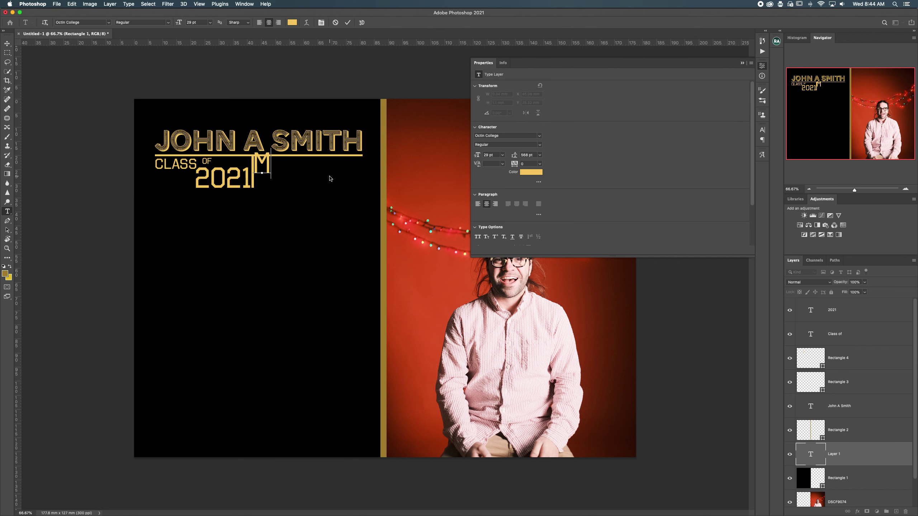
pyautogui.write('URRAY')
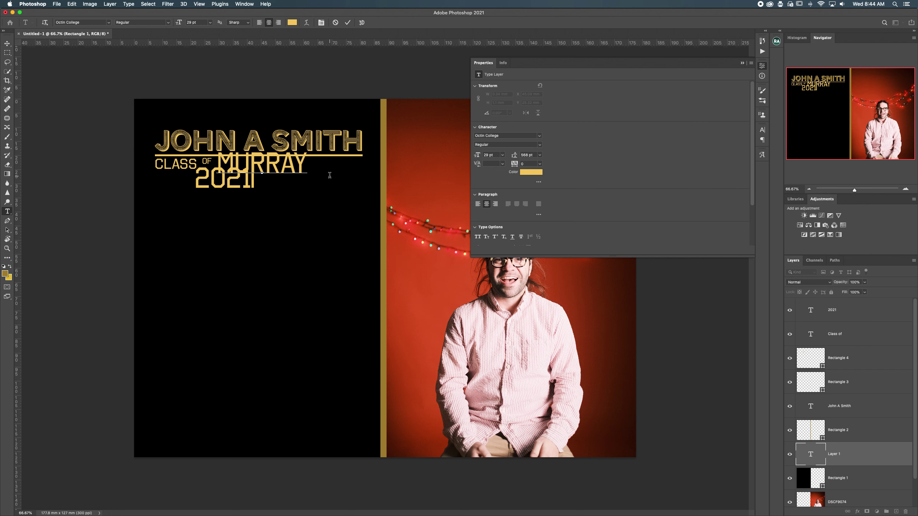
pyautogui.doubleClick(276, 167)
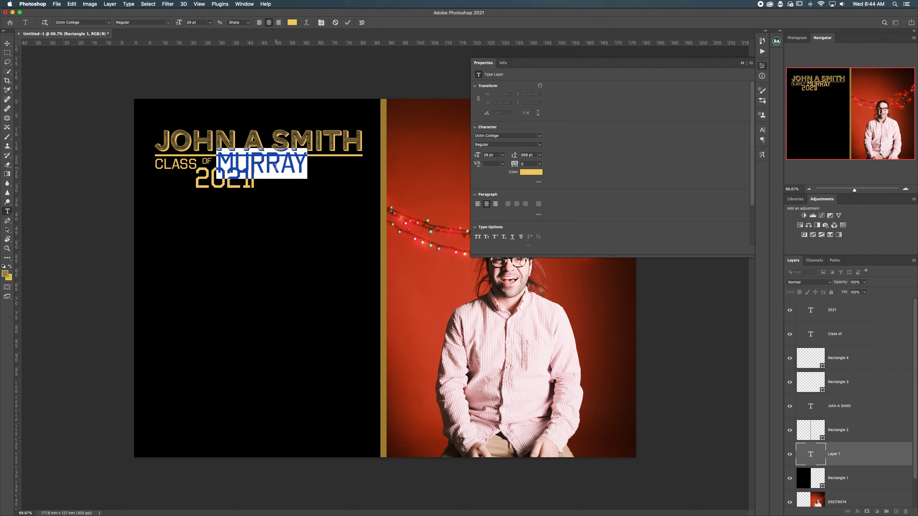
pyautogui.click(292, 23)
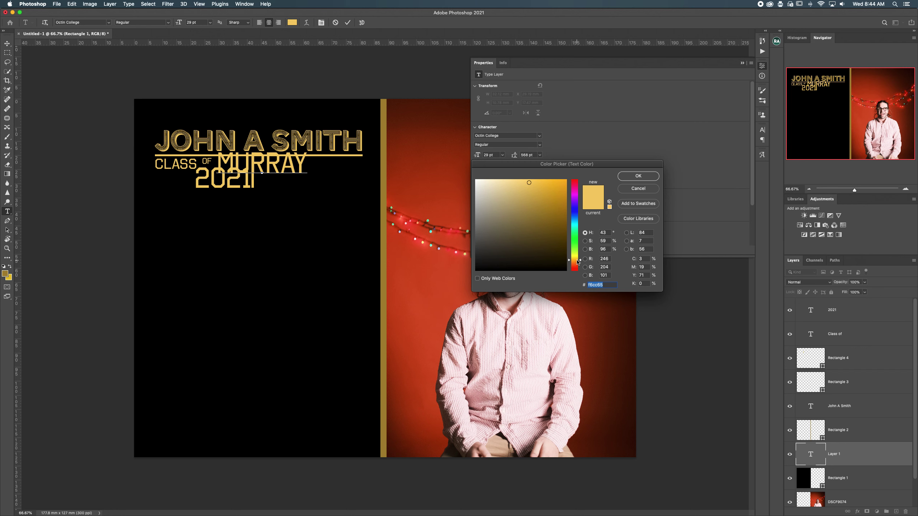
pyautogui.moveTo(577, 261); pyautogui.dragTo(578, 269)
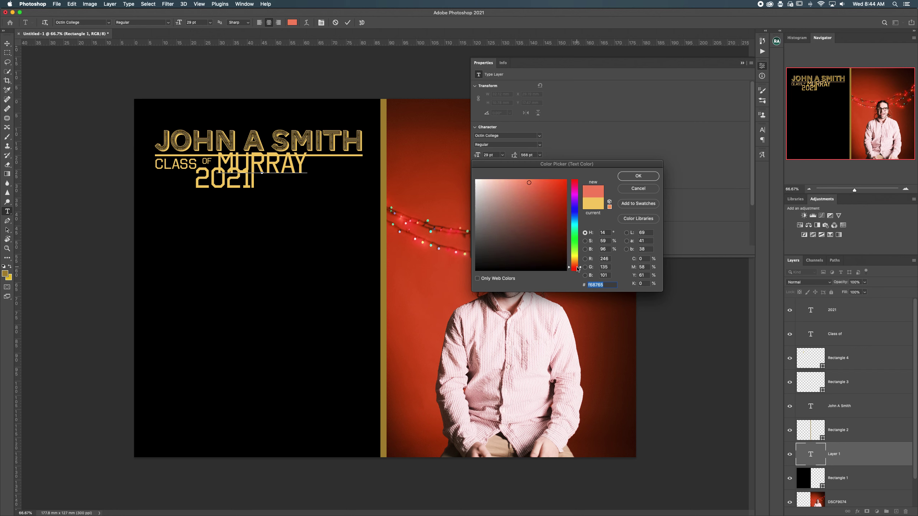
pyautogui.click(556, 187)
pyautogui.click(638, 176)
pyautogui.press('super+Return')
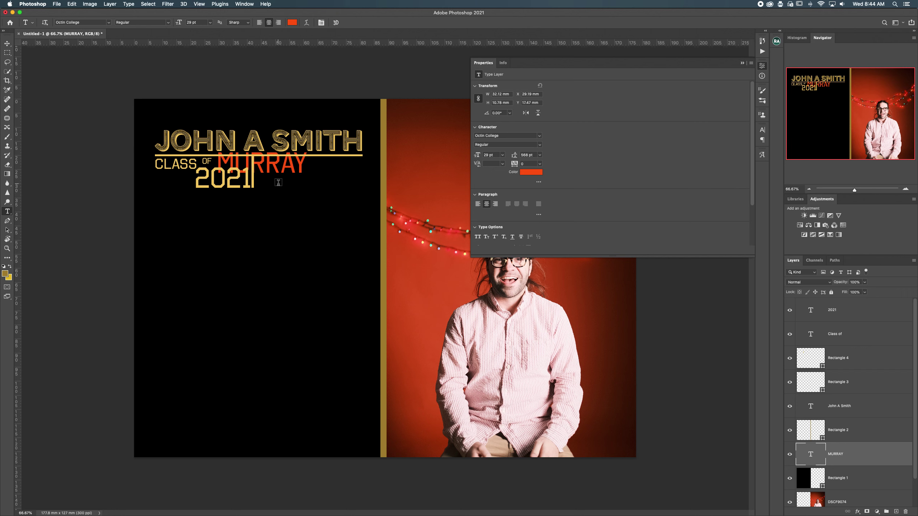
# - Position MURRAY just right of 2021
pyautogui.press('v')
pyautogui.moveTo(270, 169); pyautogui.dragTo(327, 176)
pyautogui.click(349, 184)
pyautogui.press('Return')
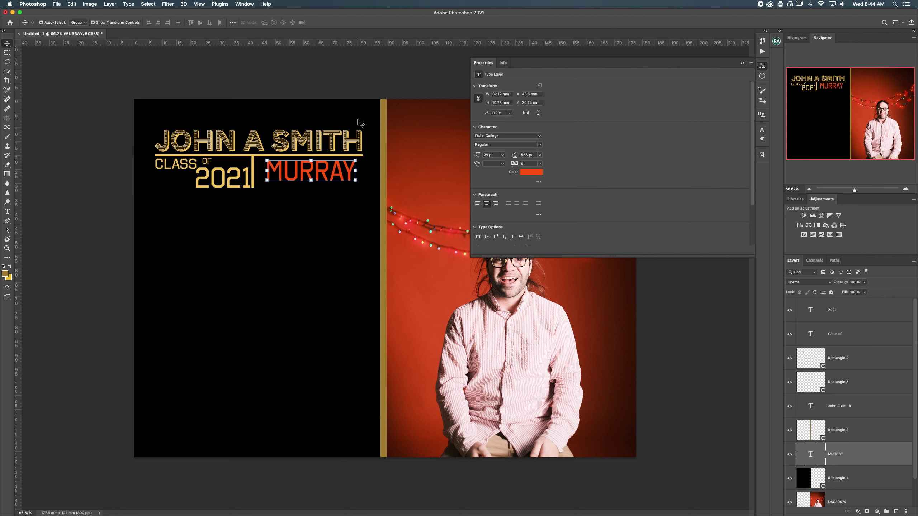
# - Type HIGH SCHOOL under MURRAY, correcting the misspelling
pyautogui.press('t')
pyautogui.click(293, 188)
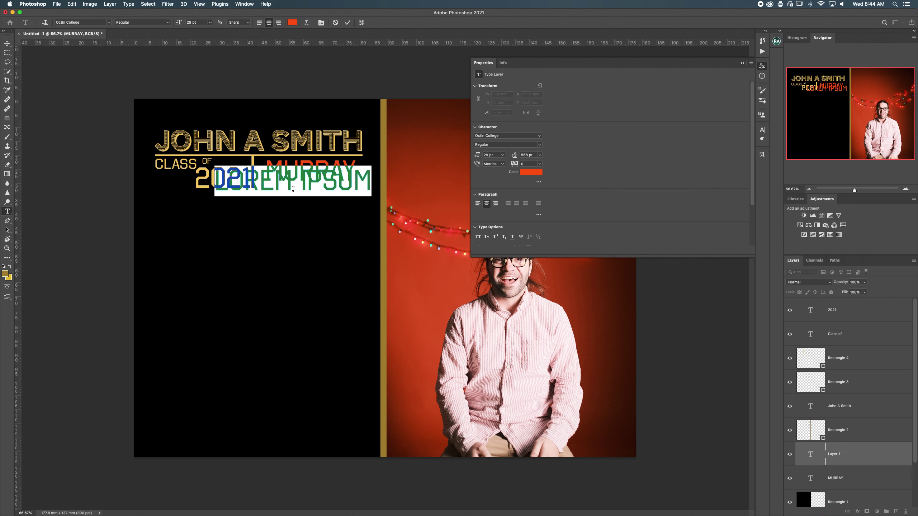
pyautogui.write('HI')
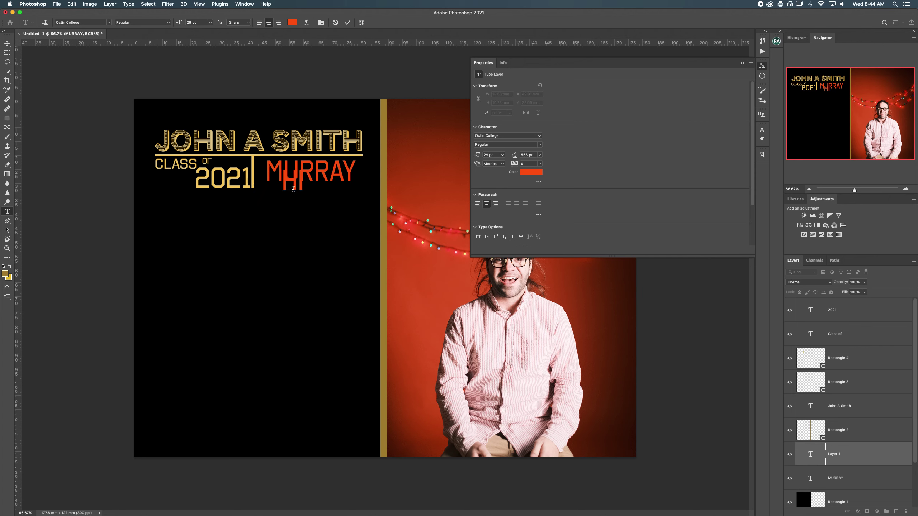
pyautogui.write('GH SCHOL')
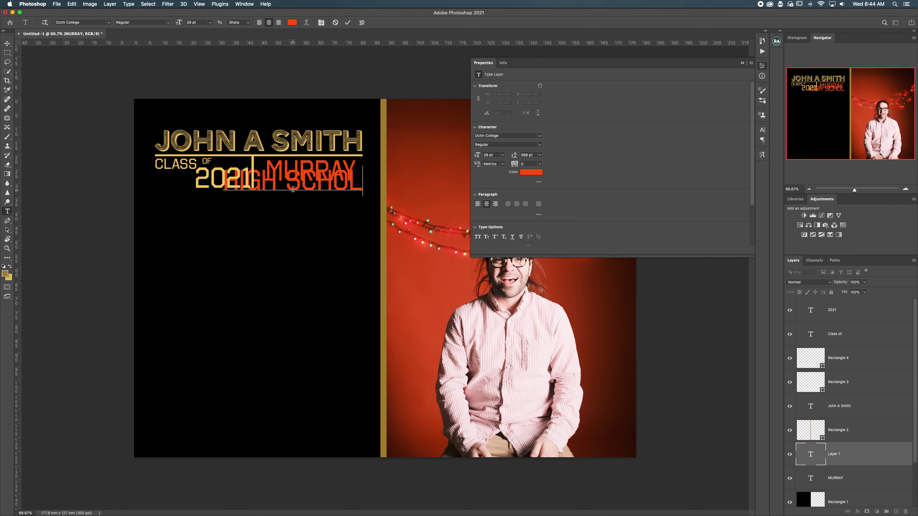
pyautogui.press('BackSpace')
pyautogui.write('O')
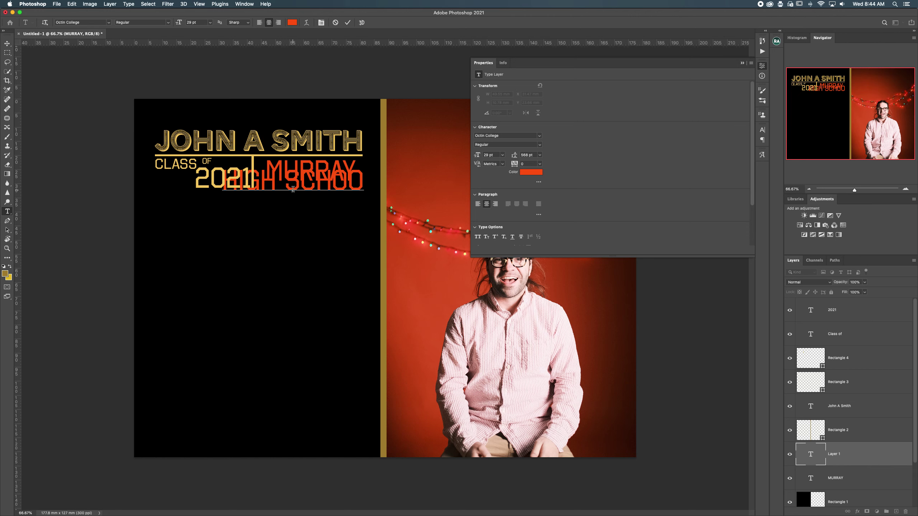
pyautogui.write('L')
pyautogui.click(348, 23)
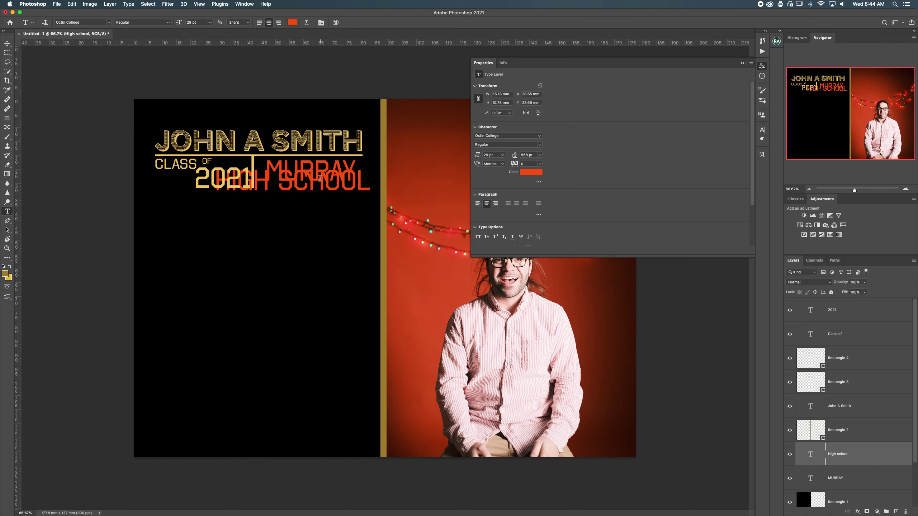
# - Move HIGH SCHOOL below MURRAY and shrink it to MURRAY's width
pyautogui.press('v')
pyautogui.moveTo(289, 192); pyautogui.dragTo(345, 190)
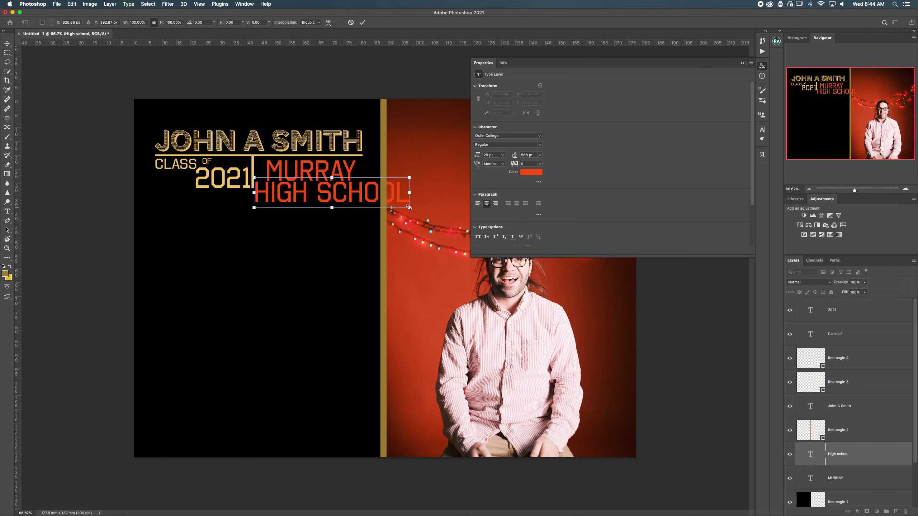
pyautogui.moveTo(409, 207); pyautogui.dragTo(337, 189)
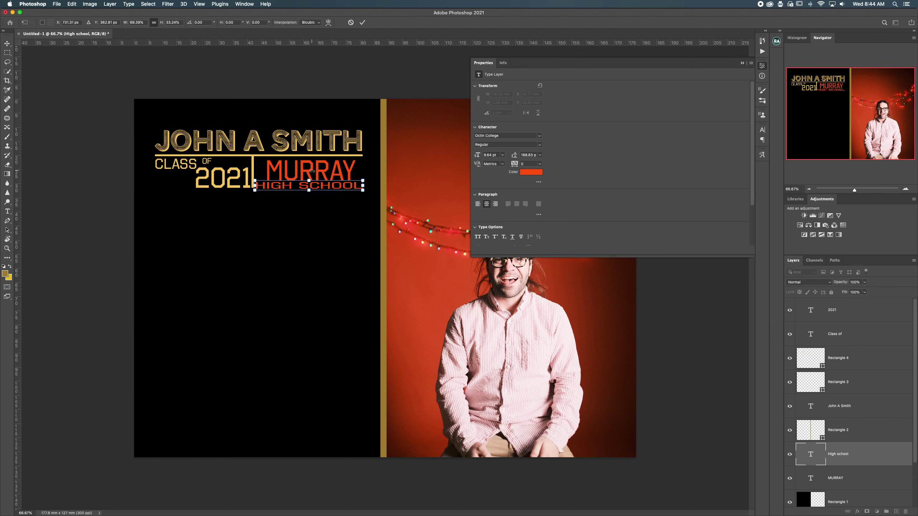
pyautogui.click(363, 22)
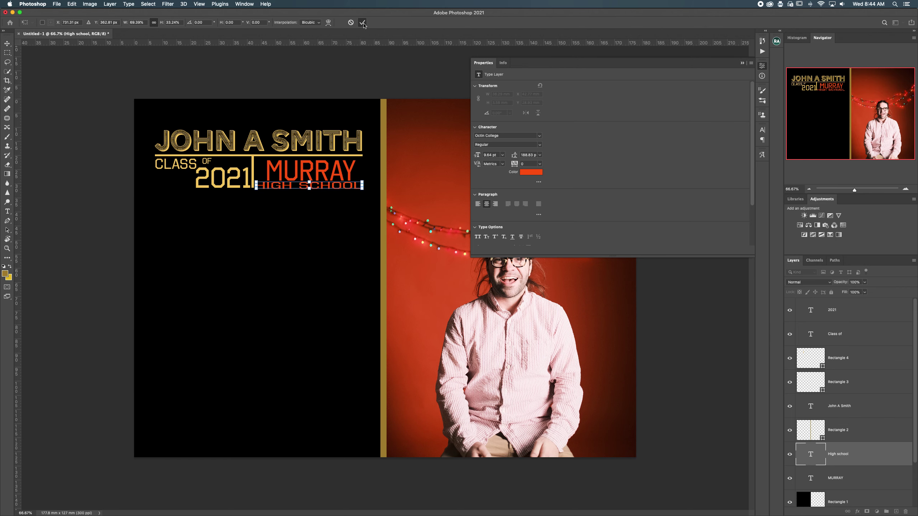
# - Nudge MURRAY up slightly, undoing one extra nudge
pyautogui.click(307, 170)
pyautogui.moveTo(307, 171); pyautogui.dragTo(308, 168)
pyautogui.press('super+t')
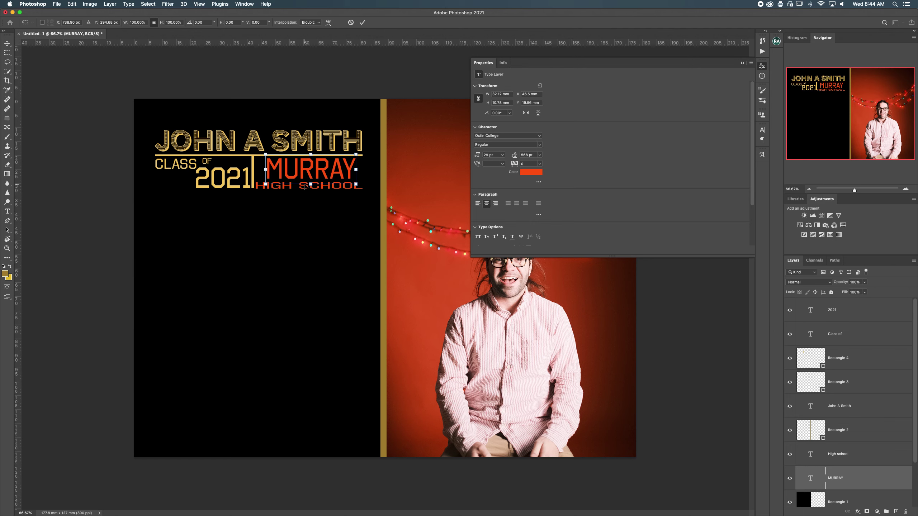
pyautogui.press('Up')
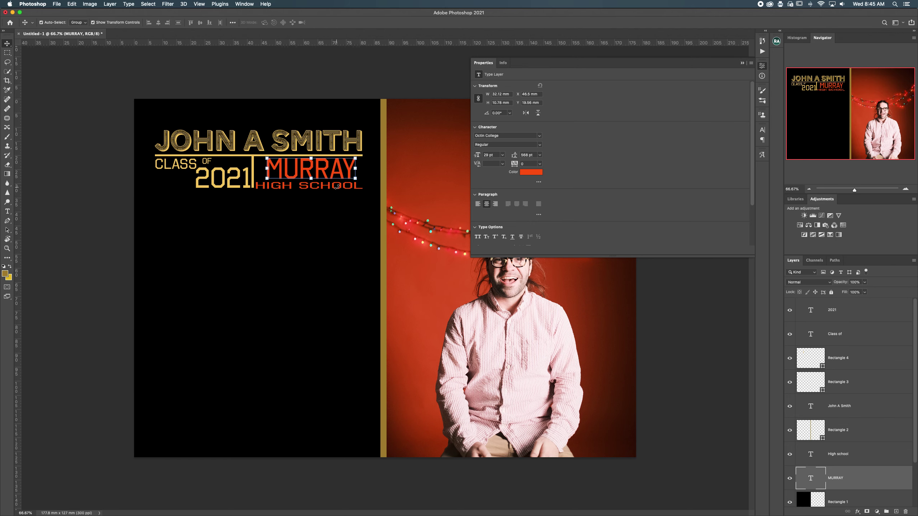
pyautogui.press('Return')
pyautogui.press('super+t')
pyautogui.press('Escape')
pyautogui.press('super+t')
pyautogui.press('super+z')
pyautogui.press('super+z')
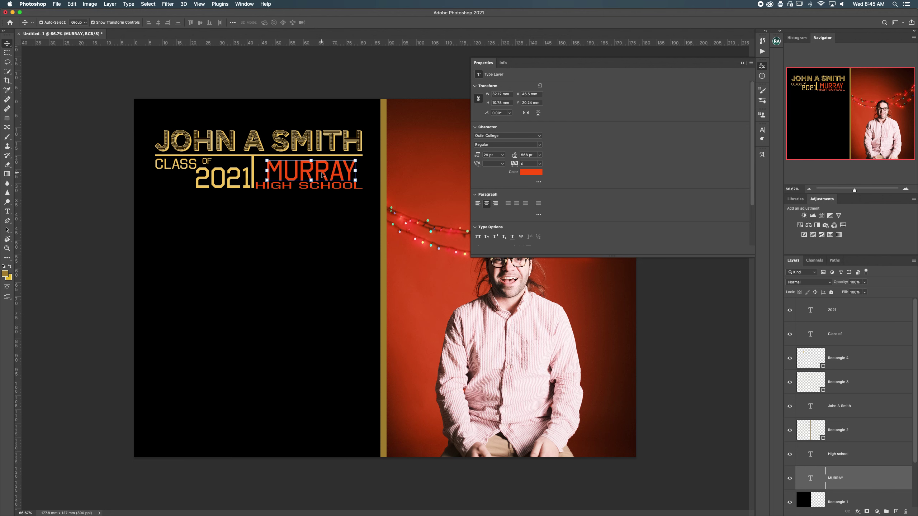
pyautogui.press('super+t')
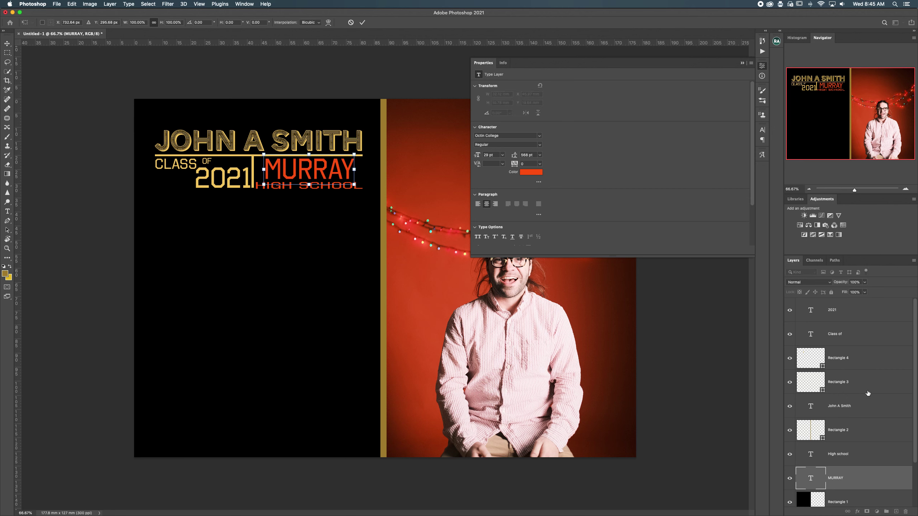
# - Nudge HIGH SCHOOL up and right to sit neatly under MURRAY
pyautogui.click(861, 461)
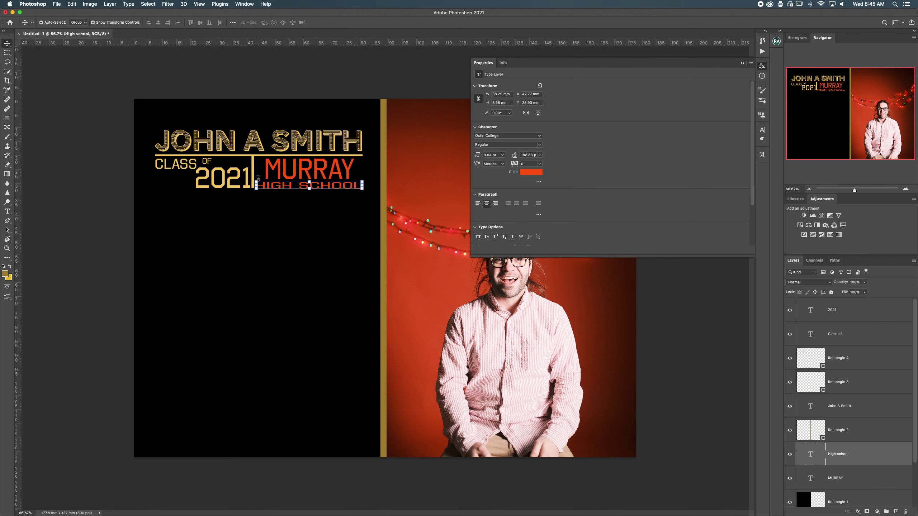
pyautogui.press('Up')
pyautogui.press('Up')
pyautogui.press('Up')
pyautogui.press('Up')
pyautogui.press('Up')
pyautogui.press('Up')
pyautogui.press('Right')
pyautogui.press('Right')
pyautogui.press('Right')
pyautogui.press('Right')
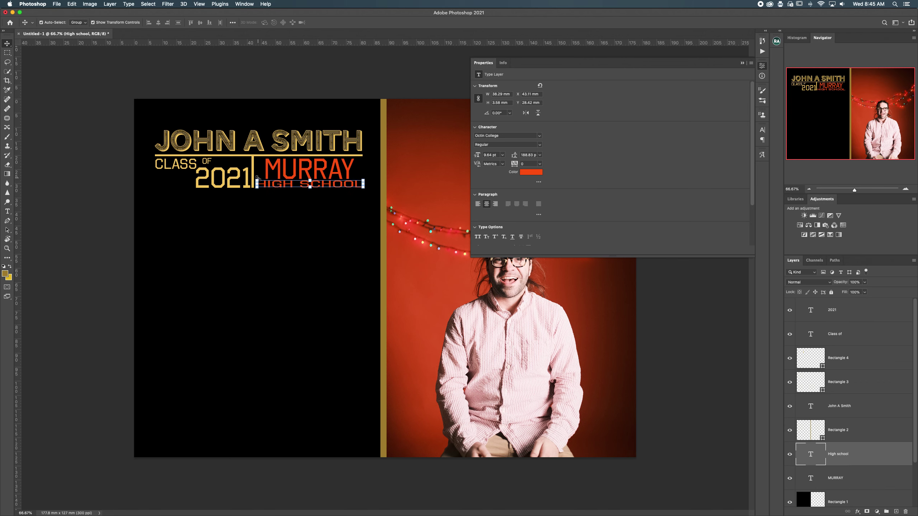
pyautogui.press('Down')
pyautogui.click(277, 286)
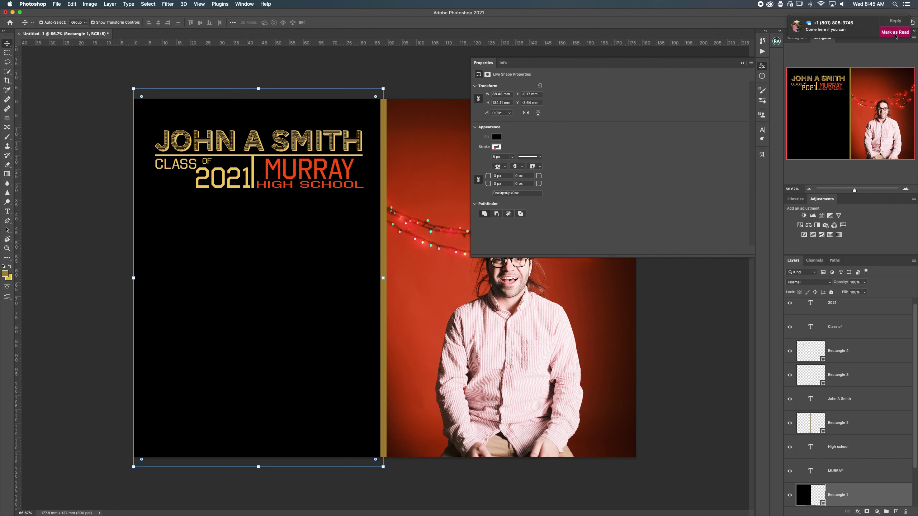
# - Add a new empty layer above the 2021 text layer
pyautogui.click(896, 33)
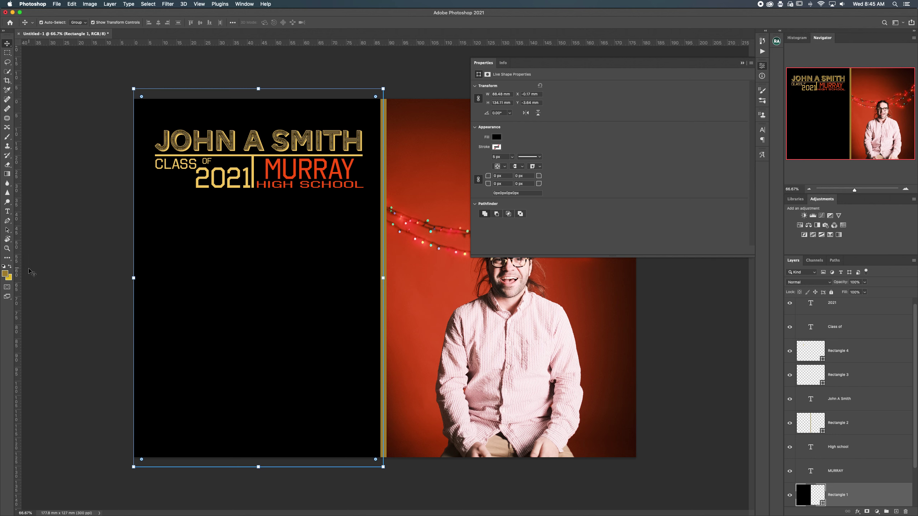
pyautogui.press('b')
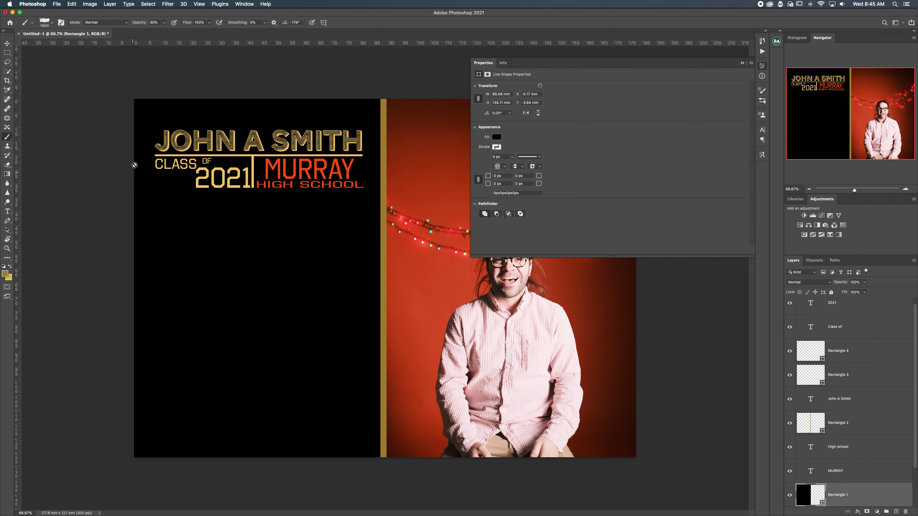
pyautogui.scroll(1, 861, 344)
pyautogui.click(870, 354)
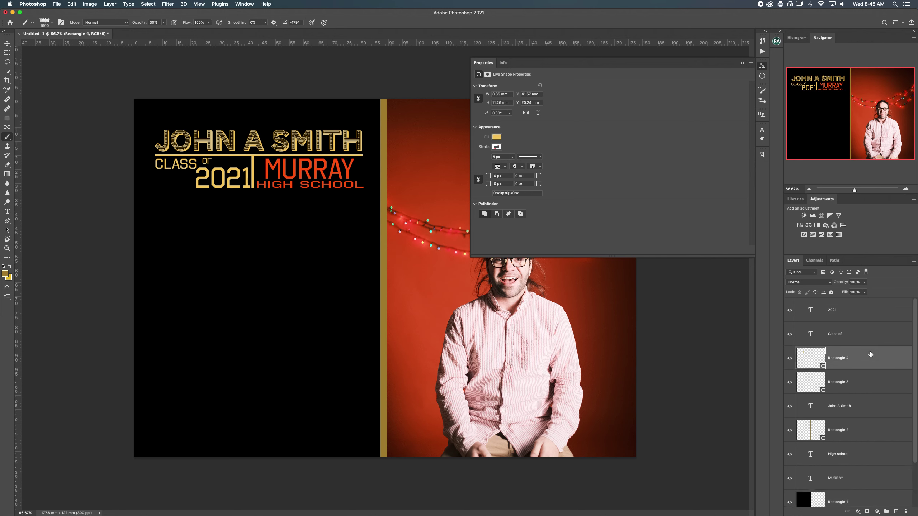
pyautogui.click(879, 317)
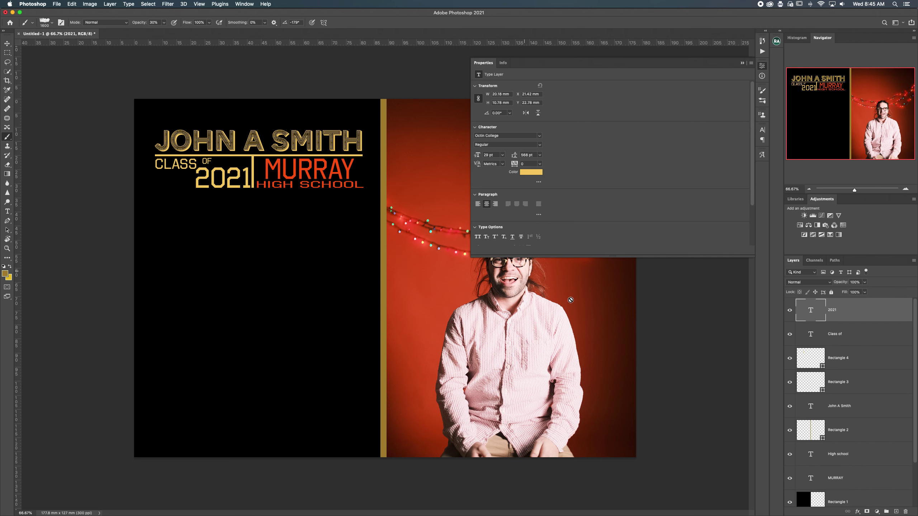
pyautogui.click(897, 511)
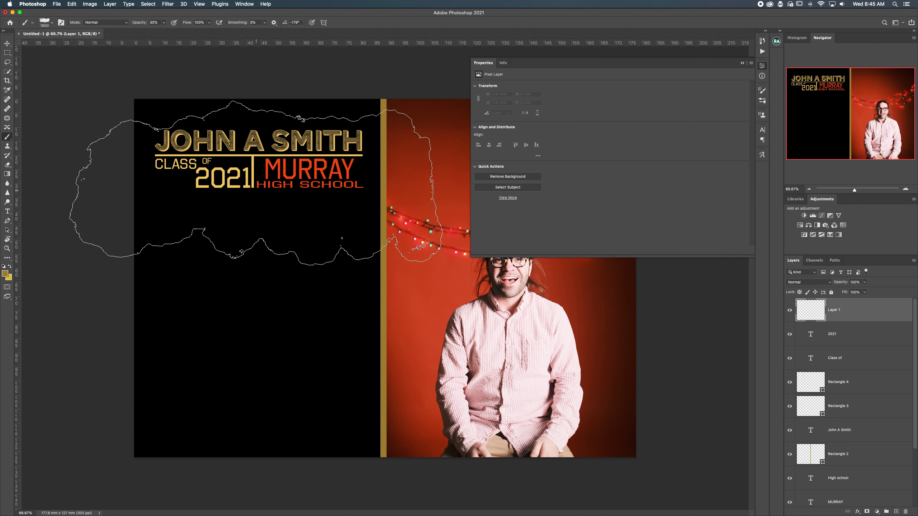
# - Paint translucent gold clouds over the black panel, then undo them
pyautogui.moveTo(257, 185)
pyautogui.mouseDown()
pyautogui.moveTo(281, 363)
pyautogui.moveTo(295, 386)
pyautogui.moveTo(277, 156)
pyautogui.moveTo(251, 405)
pyautogui.moveTo(406, 391)
pyautogui.moveTo(133, 82)
pyautogui.moveTo(349, 20)
pyautogui.moveTo(215, 380)
pyautogui.mouseUp()
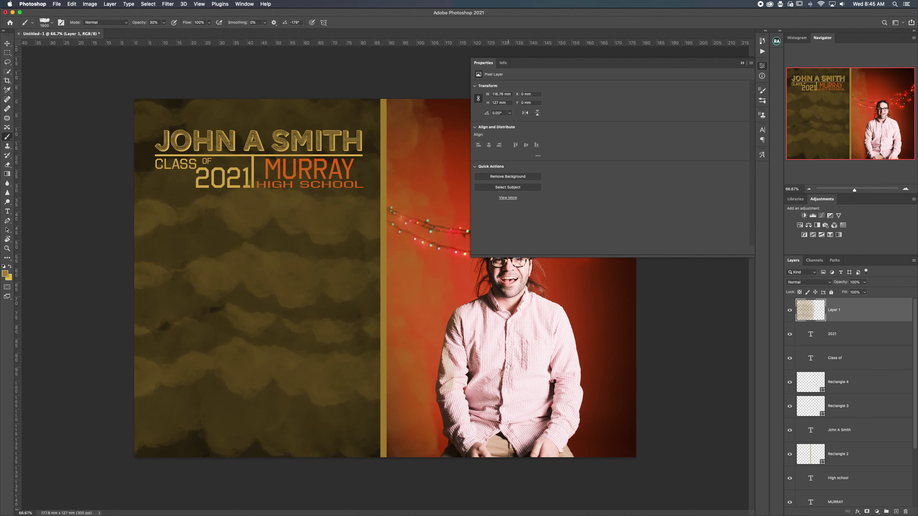
pyautogui.press('super+z')
pyautogui.press('super+z')
pyautogui.press('super+z')
pyautogui.press('super+z')
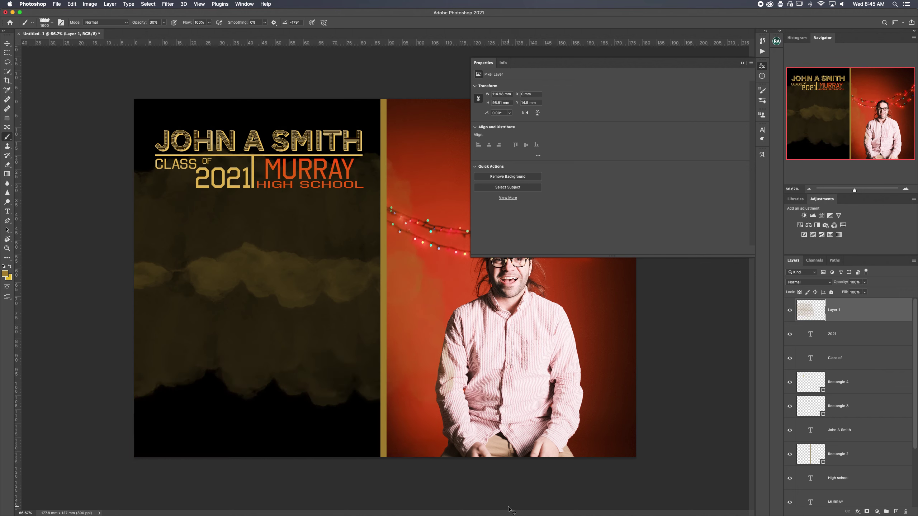
pyautogui.press('super+z')
pyautogui.press('super+z')
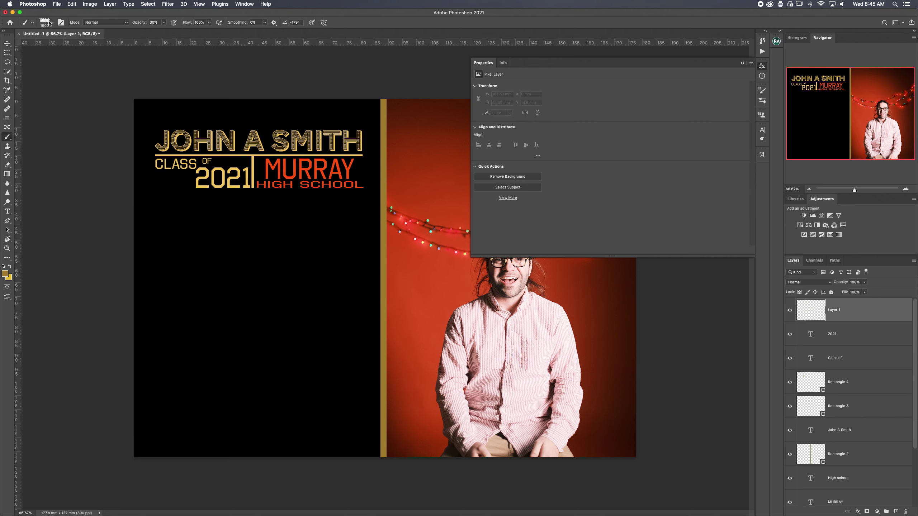
# - Choose the Skull 15 brush preset, undoing an oversized test stamp
pyautogui.click(51, 23)
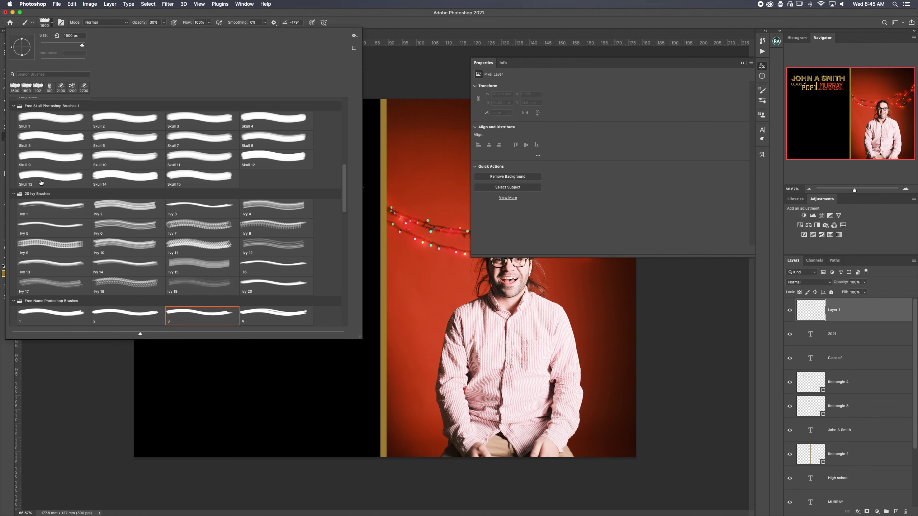
pyautogui.click(179, 178)
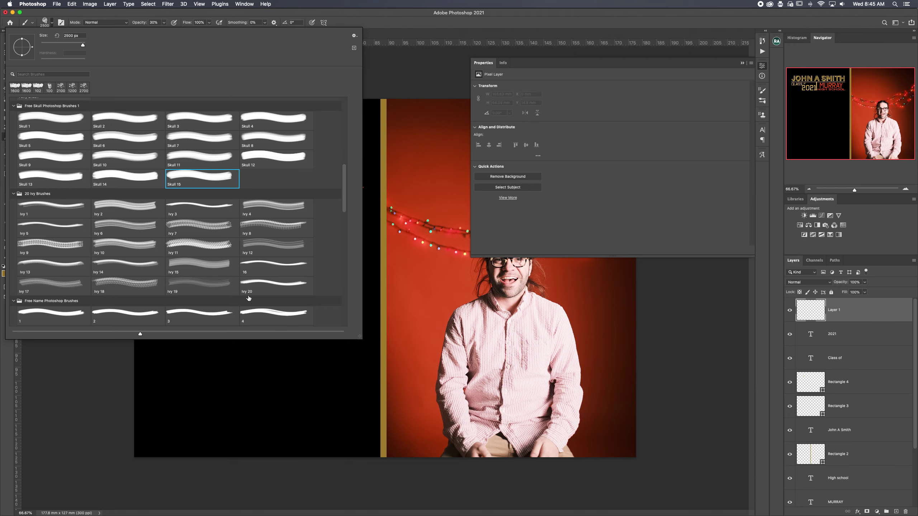
pyautogui.click(226, 226)
pyautogui.click(246, 275)
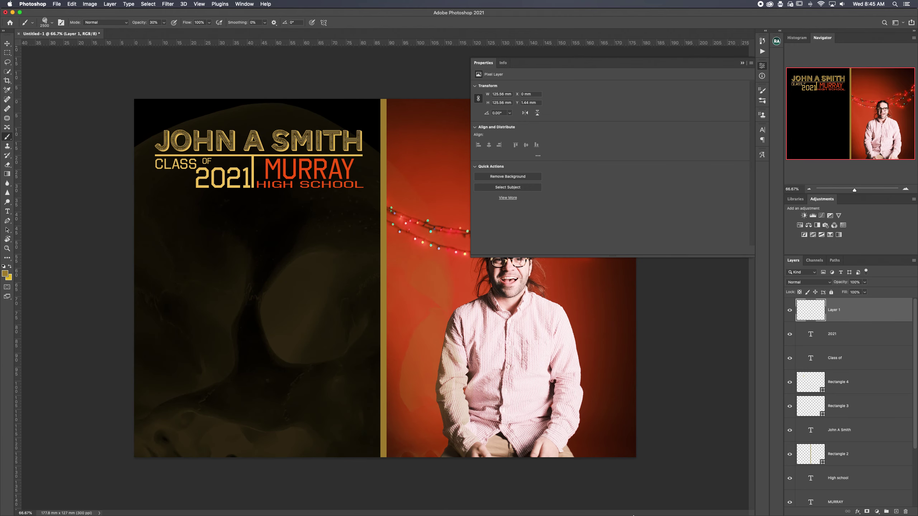
pyautogui.press('super+z')
pyautogui.press('super+z')
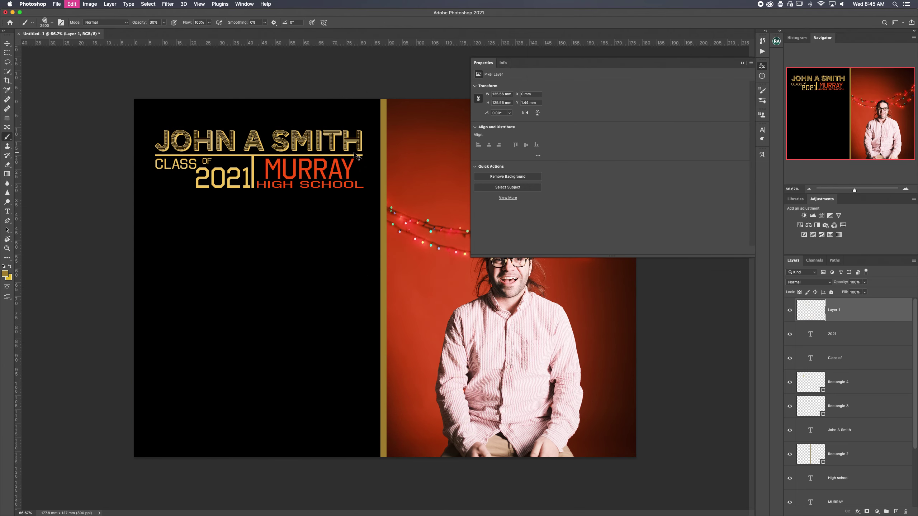
# - Shrink the skull brush to 80 px
pyautogui.press('[')
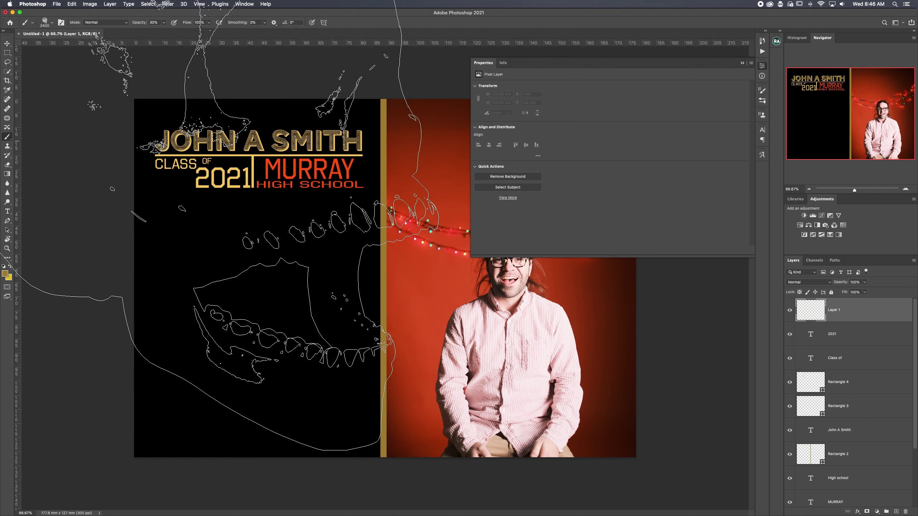
pyautogui.press('[')
pyautogui.press('[')
pyautogui.press('[')
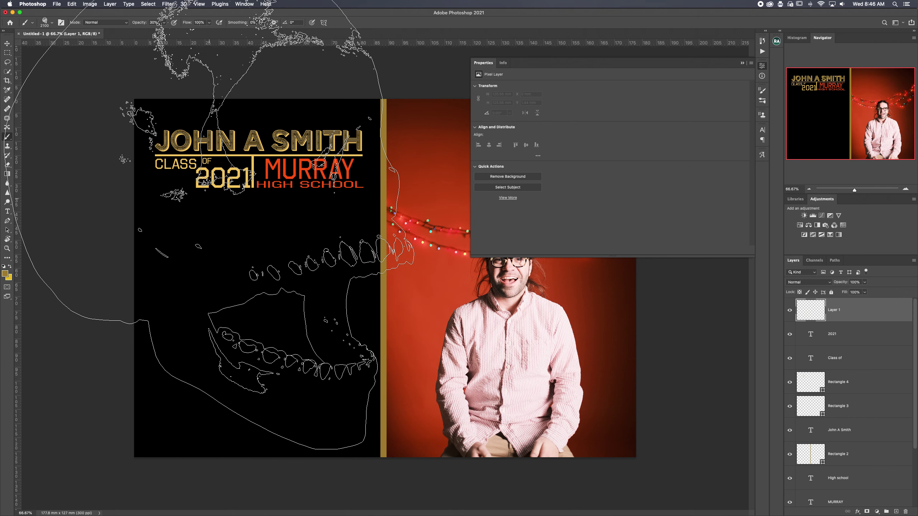
pyautogui.press('[')
pyautogui.press('[')
pyautogui.press('[')
pyautogui.press('[')
pyautogui.press('[')
pyautogui.press('[')
pyautogui.press('[')
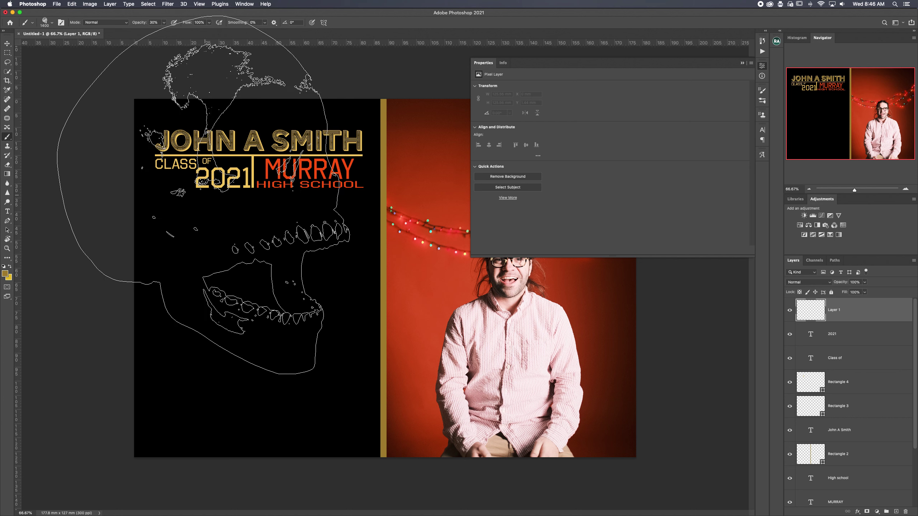
pyautogui.press('[')
pyautogui.press('[')
pyautogui.press('[')
pyautogui.press('[')
pyautogui.press('[')
pyautogui.press('[')
pyautogui.press('[')
pyautogui.press('[')
pyautogui.press('[')
pyautogui.press('[')
pyautogui.press('[')
pyautogui.press('[')
pyautogui.press('[')
pyautogui.press('[')
pyautogui.press('[')
pyautogui.press('[')
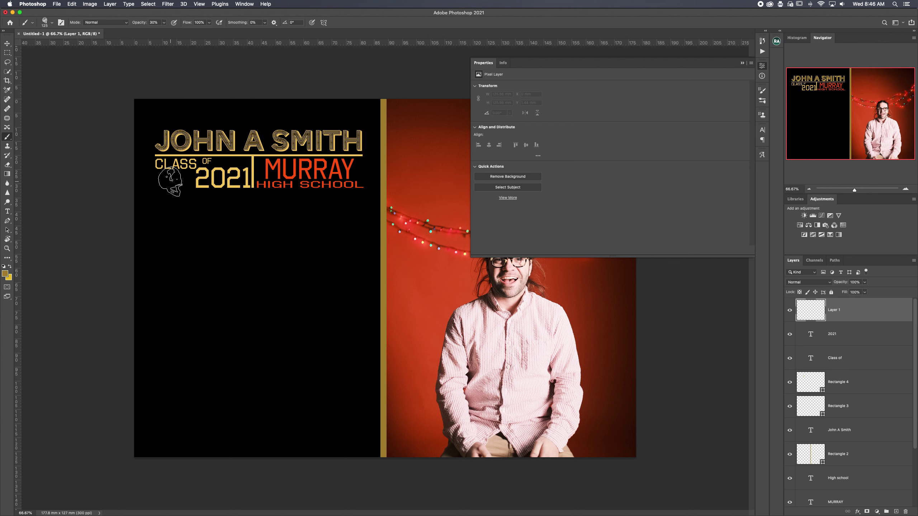
pyautogui.press('[')
pyautogui.press('[')
pyautogui.press('[')
# - Stamp two gold skulls at 100% opacity just left of 2021
pyautogui.click(163, 180)
pyautogui.press('0')
pyautogui.click(164, 178)
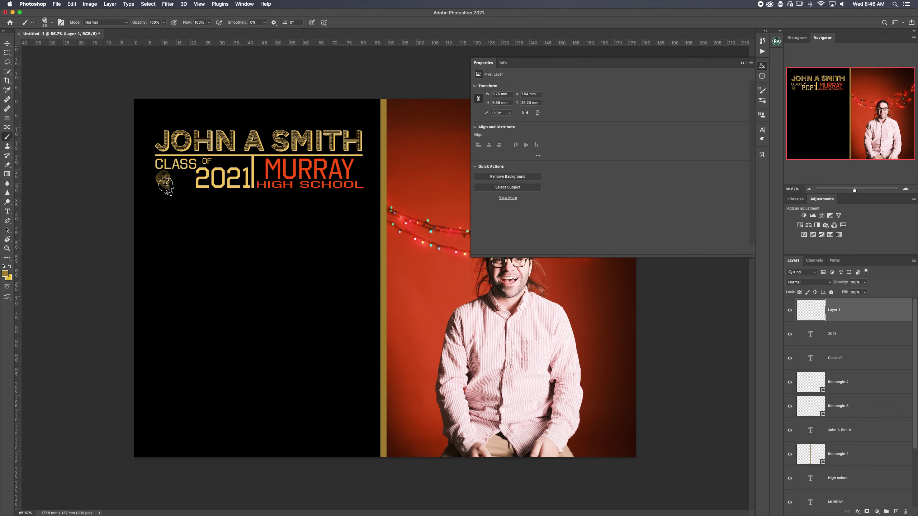
pyautogui.click(183, 181)
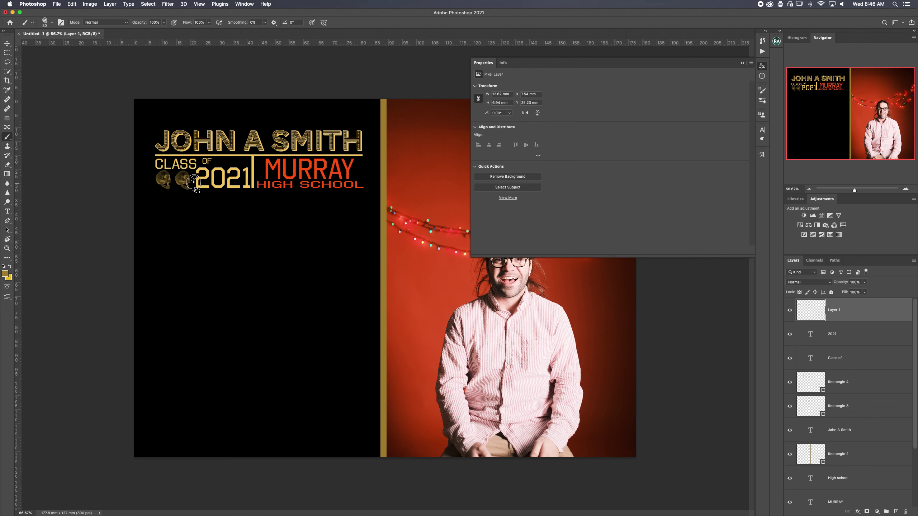
# - Draw a new thin line below the text, then undo it
pyautogui.press('u')
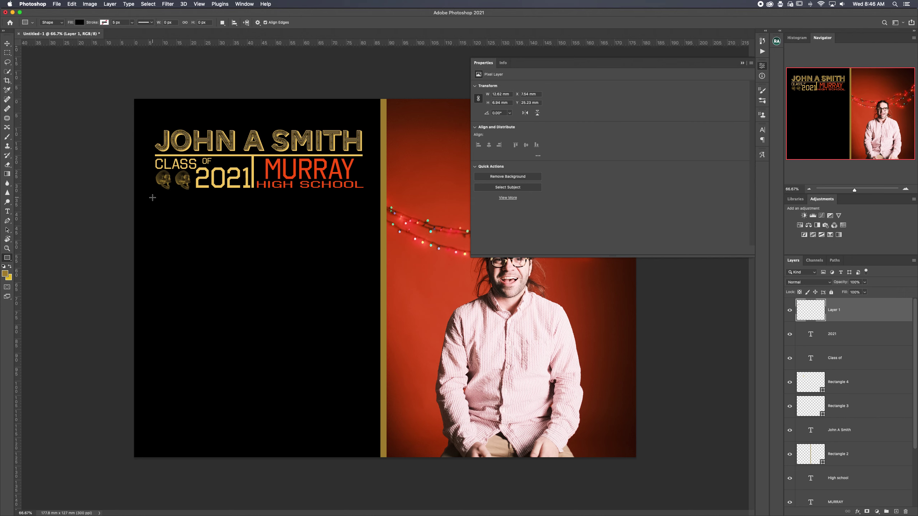
pyautogui.moveTo(152, 197); pyautogui.dragTo(360, 200)
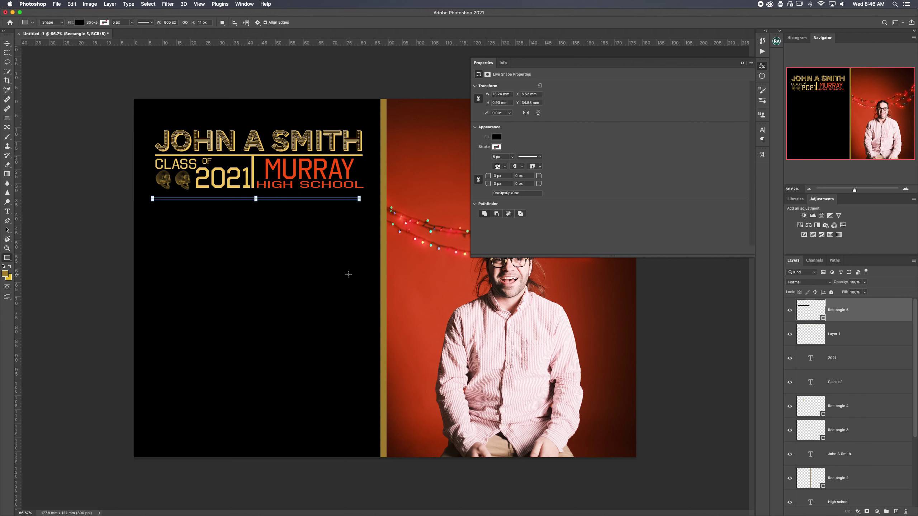
pyautogui.press('super+z')
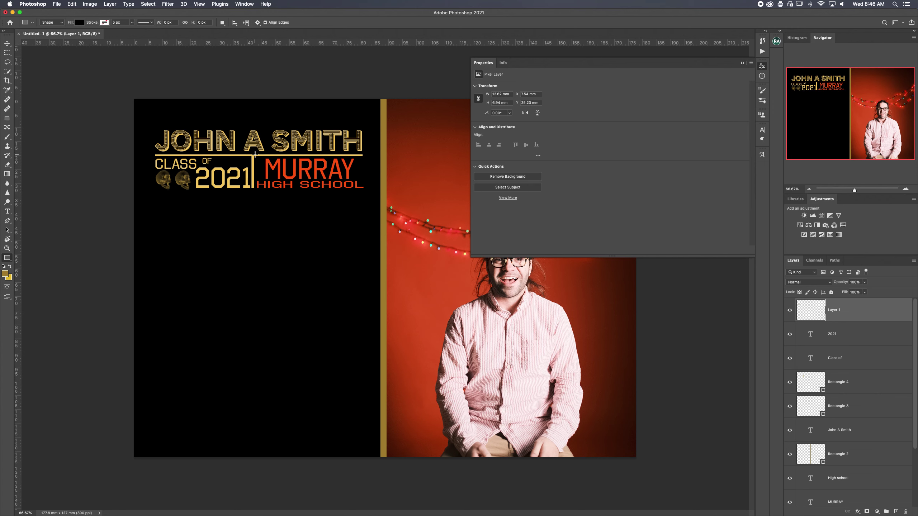
# - Duplicate the gold rule under the name and move the copy below the school text
pyautogui.press('v')
pyautogui.click(280, 156)
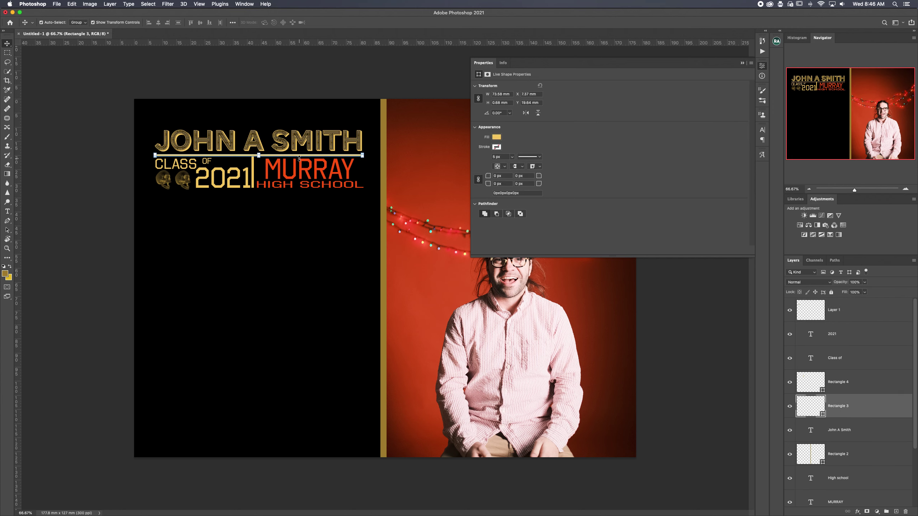
pyautogui.press('super+j')
pyautogui.moveTo(298, 156); pyautogui.dragTo(297, 208)
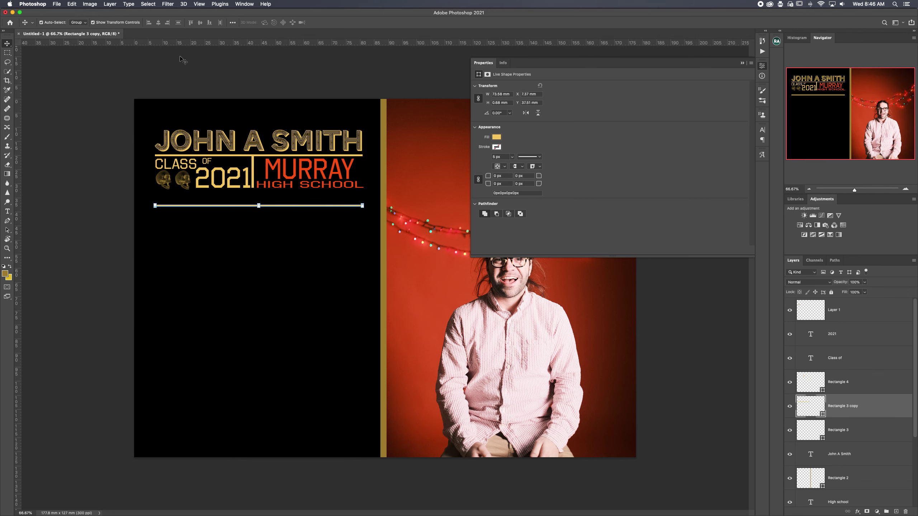
# - Compare the card with the reference graduation card design, then return to the card
pyautogui.click(513, 372)
pyautogui.hotkey('ctrl', 'Right')
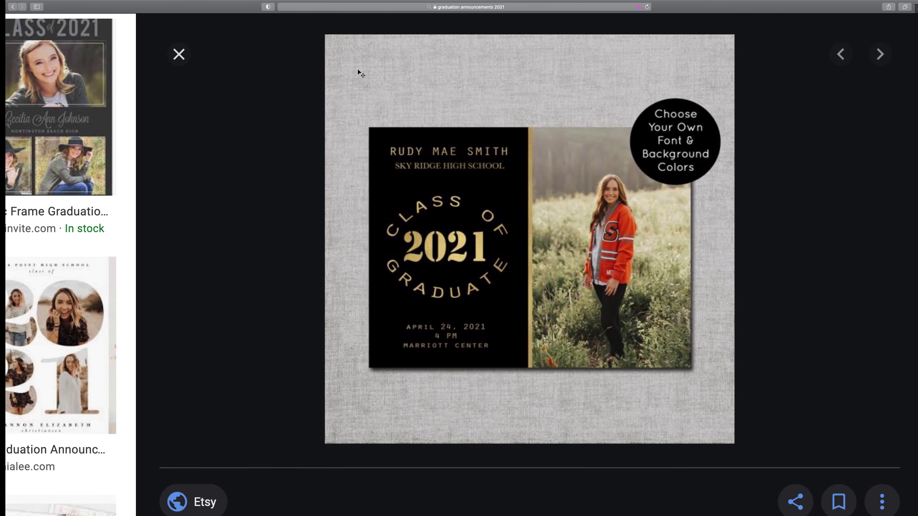
pyautogui.hotkey('ctrl', 'Left')
pyautogui.hotkey('ctrl', 'Right')
pyautogui.hotkey('ctrl', 'Left')
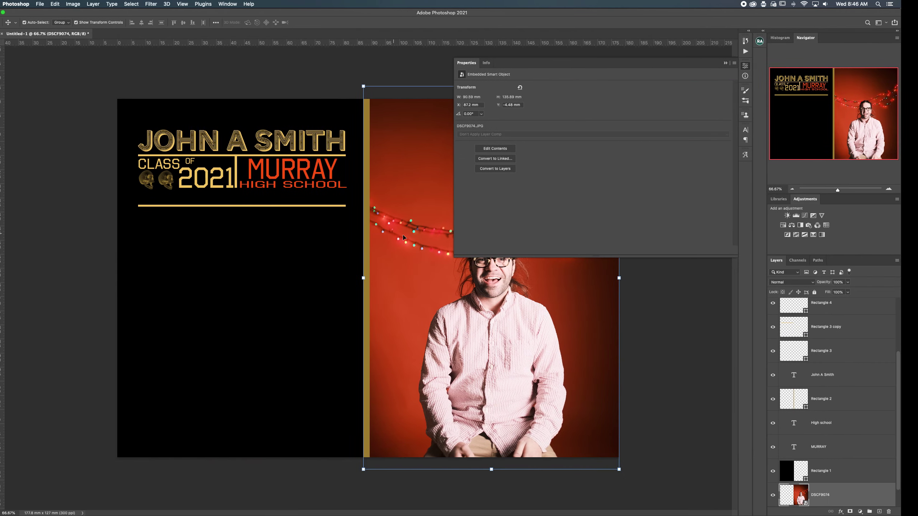
# - Start a text box on the black panel, then clear the stray SENIOR text and cancel it
pyautogui.press('t')
pyautogui.click(188, 253)
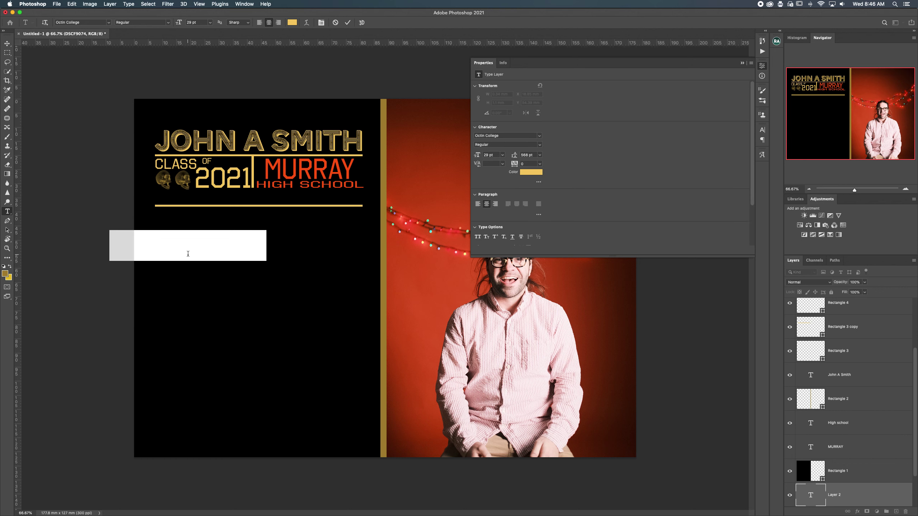
pyautogui.write('SENIOR')
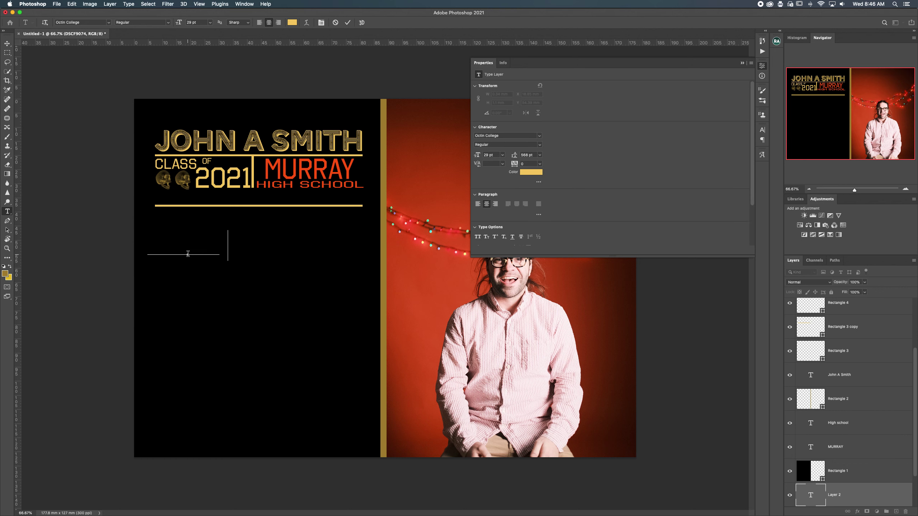
pyautogui.hotkey('ctrl', 'a')
pyautogui.press('BackSpace')
pyautogui.press('Escape')
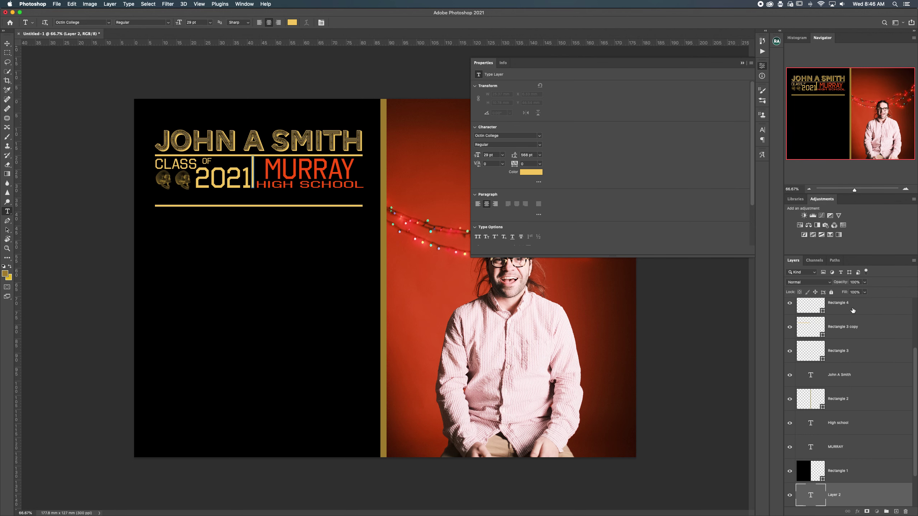
# - Type the gold line 'WHEN: MAY 29TH' and move it under the gold rule
pyautogui.click(178, 249)
pyautogui.write('A')
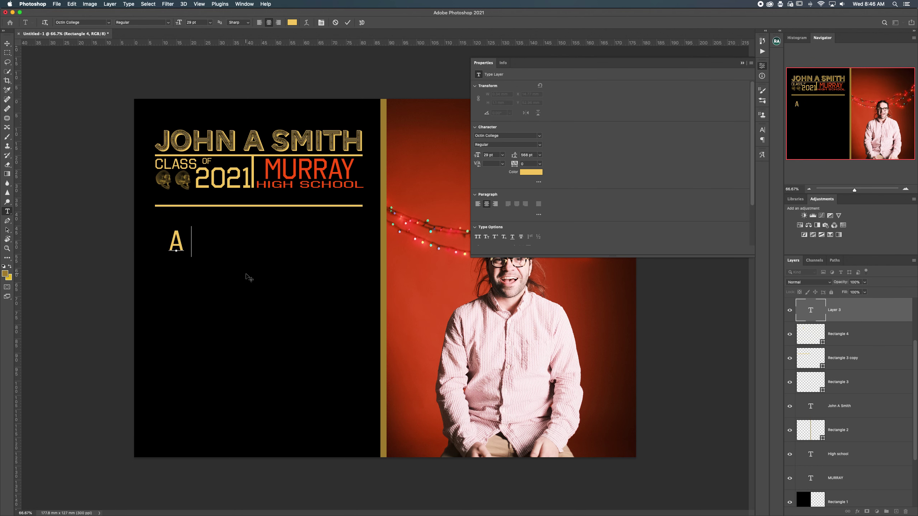
pyautogui.press('BackSpace')
pyautogui.write('WH')
pyautogui.press('BackSpace')
pyautogui.press('BackSpace')
pyautogui.write('WHEN')
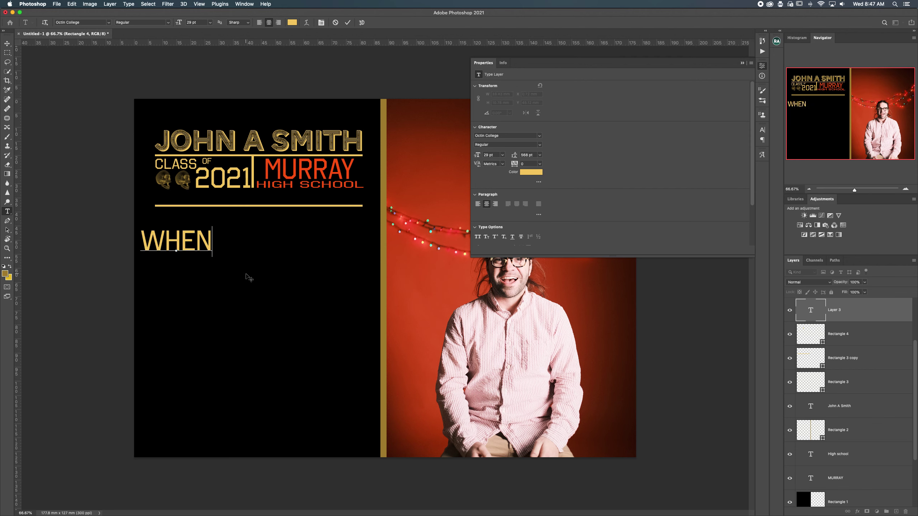
pyautogui.write(': MA')
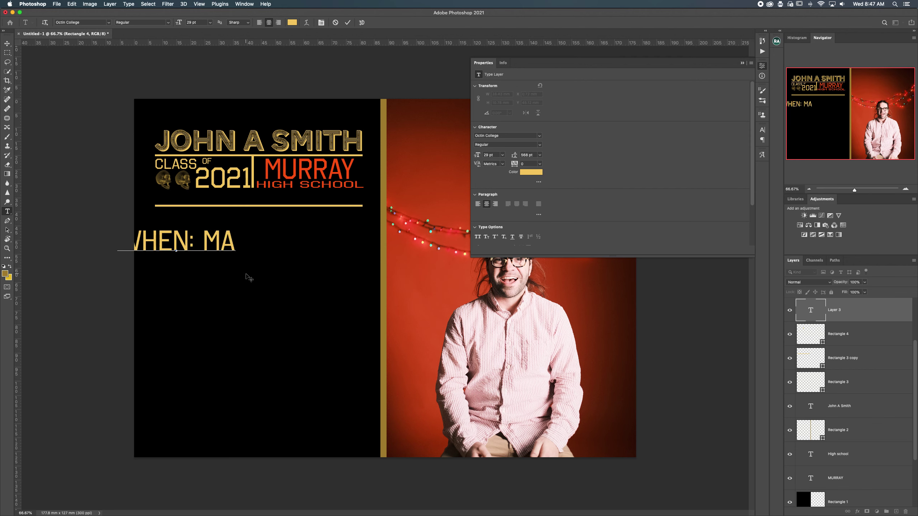
pyautogui.write('Y 29TH')
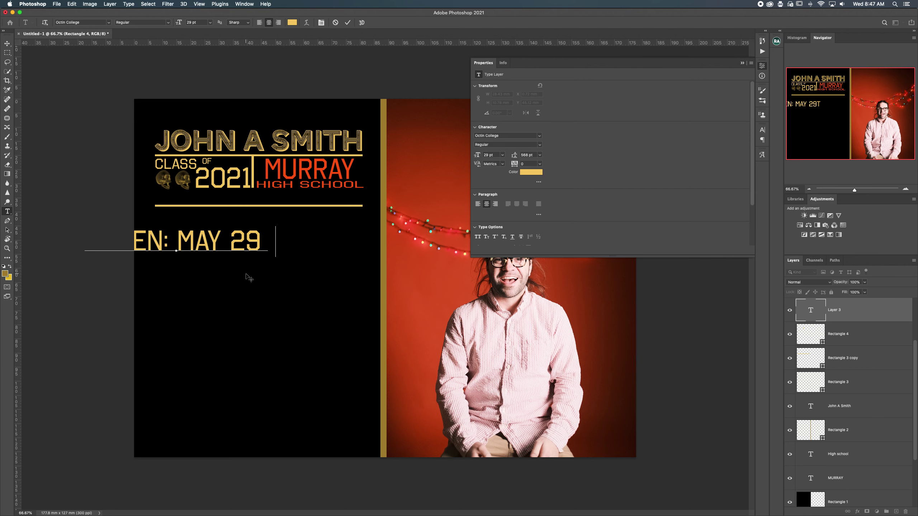
pyautogui.click(347, 23)
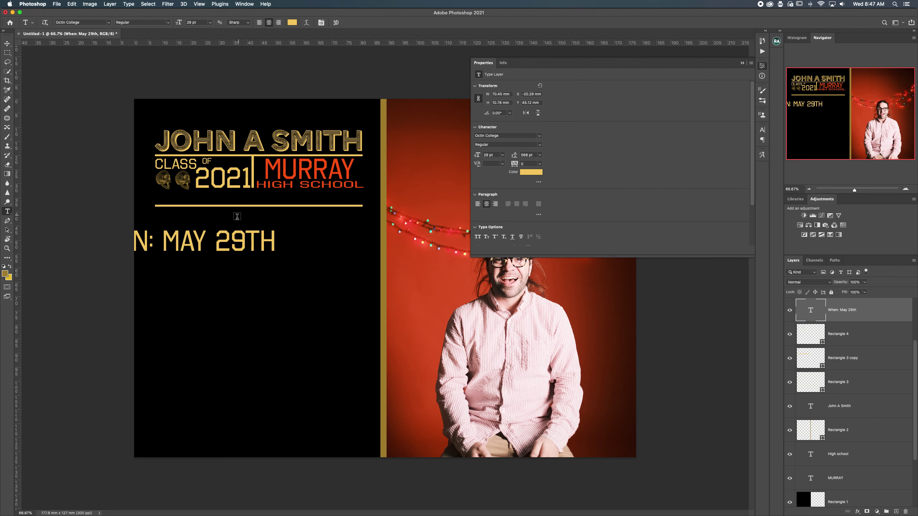
pyautogui.press('v')
pyautogui.moveTo(181, 242); pyautogui.dragTo(266, 234)
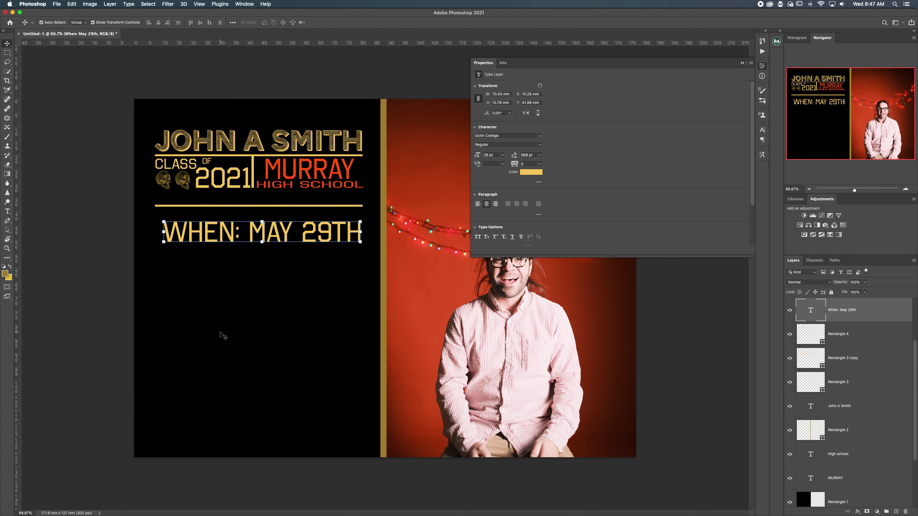
# - Add a text line 'WHERE: UR MOMS HOUSE' and place it under the date line
pyautogui.press('t')
pyautogui.click(214, 291)
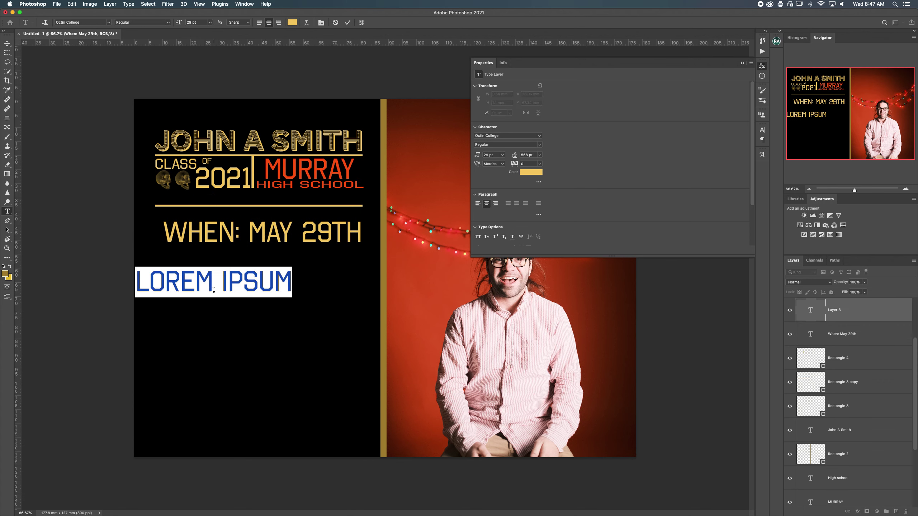
pyautogui.write('WHERE')
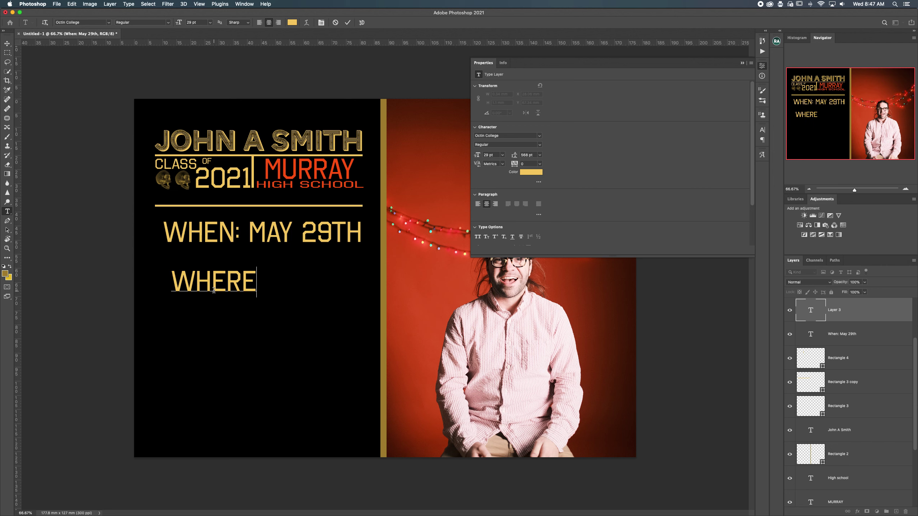
pyautogui.write(': ')
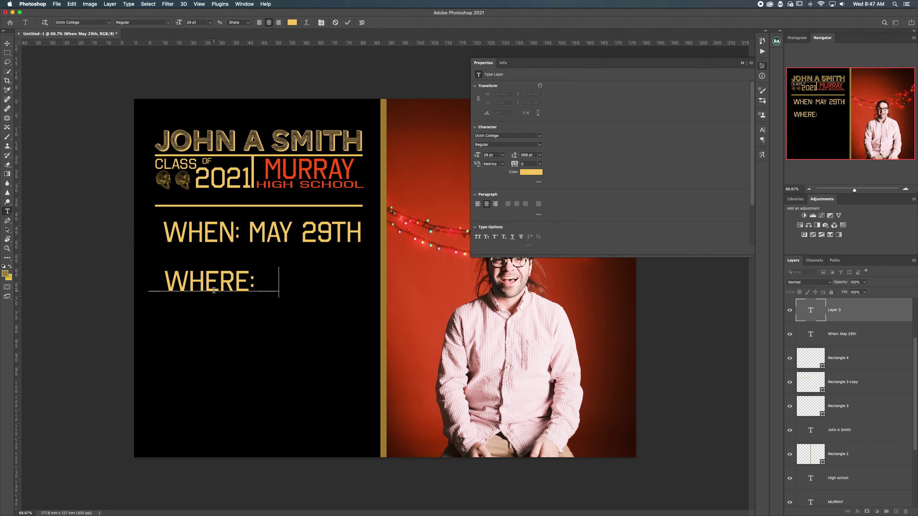
pyautogui.write('UR MOMS HOUSE')
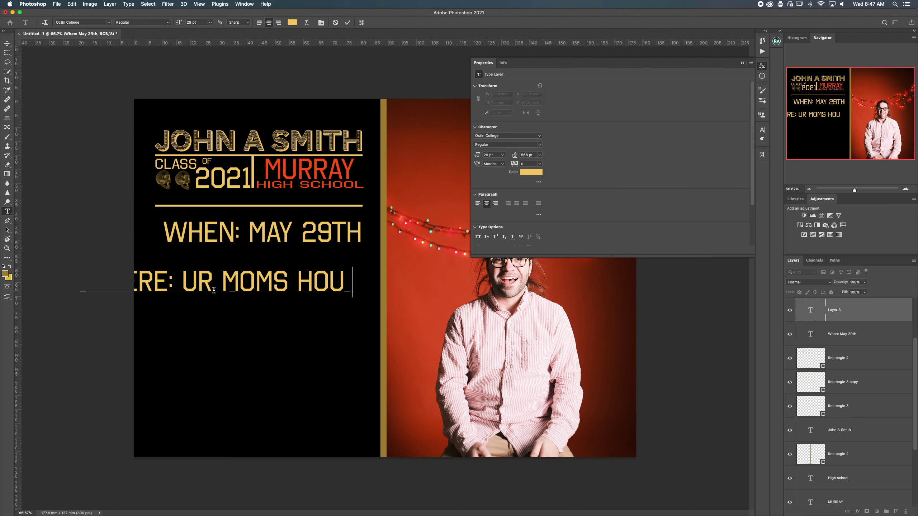
pyautogui.click(349, 23)
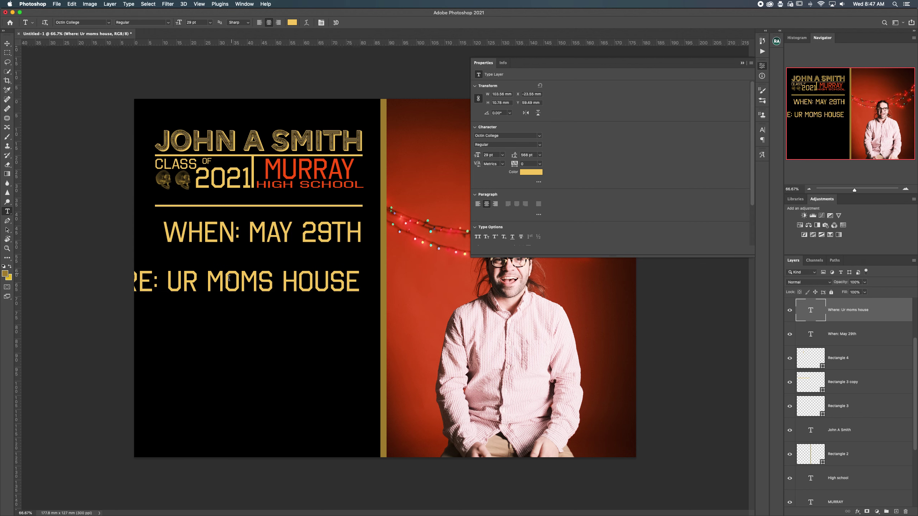
pyautogui.press('v')
pyautogui.moveTo(276, 282); pyautogui.dragTo(398, 271)
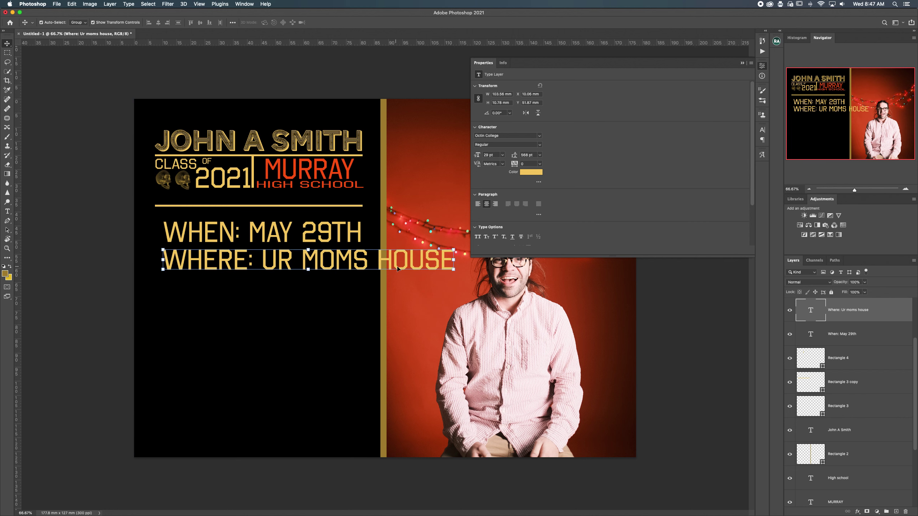
# - Change the location wording to 'WHERE: SLCC' and align it under the date line
pyautogui.press('t')
pyautogui.tripleClick(345, 257)
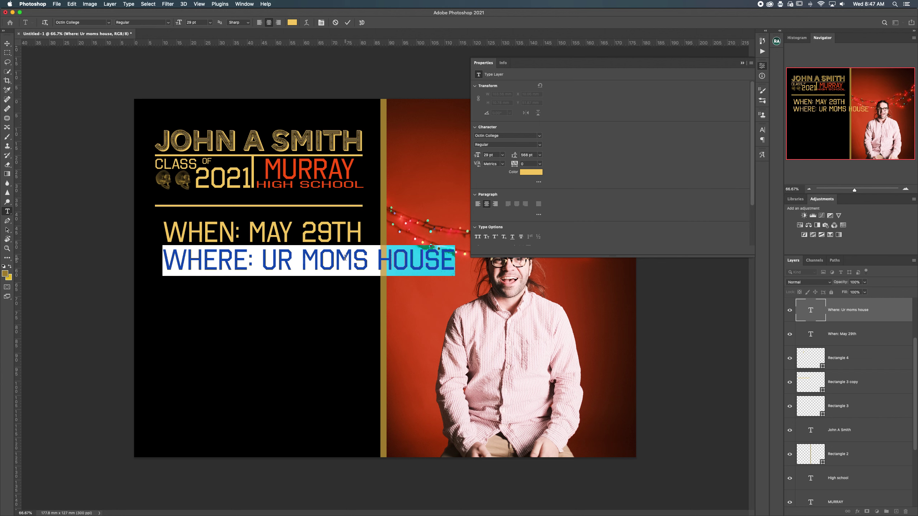
pyautogui.click(345, 258)
pyautogui.press('BackSpace')
pyautogui.press('Right')
pyautogui.press('Right')
pyautogui.press('Right')
pyautogui.press('Right')
pyautogui.press('Right')
pyautogui.press('Right')
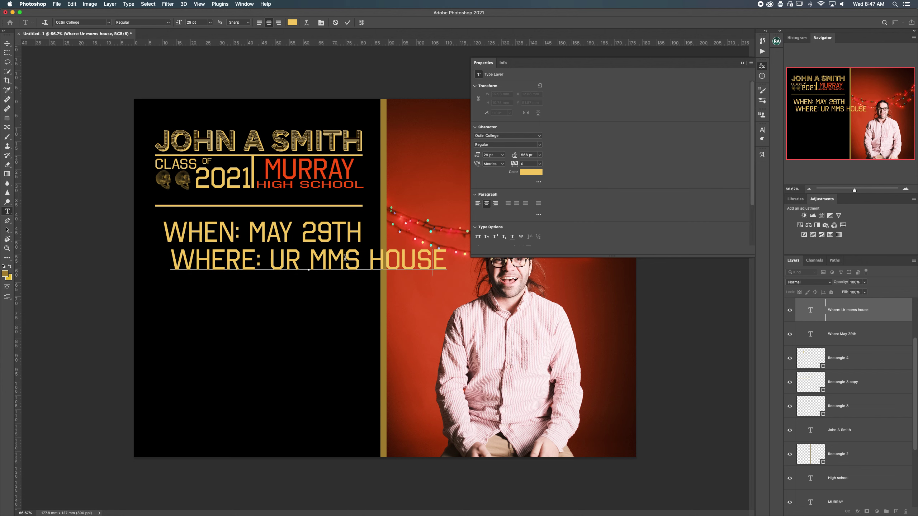
pyautogui.press('BackSpace')
pyautogui.press('BackSpace')
pyautogui.press('BackSpace')
pyautogui.press('BackSpace')
pyautogui.press('BackSpace')
pyautogui.press('BackSpace')
pyautogui.press('BackSpace')
pyautogui.press('BackSpace')
pyautogui.press('BackSpace')
pyautogui.press('BackSpace')
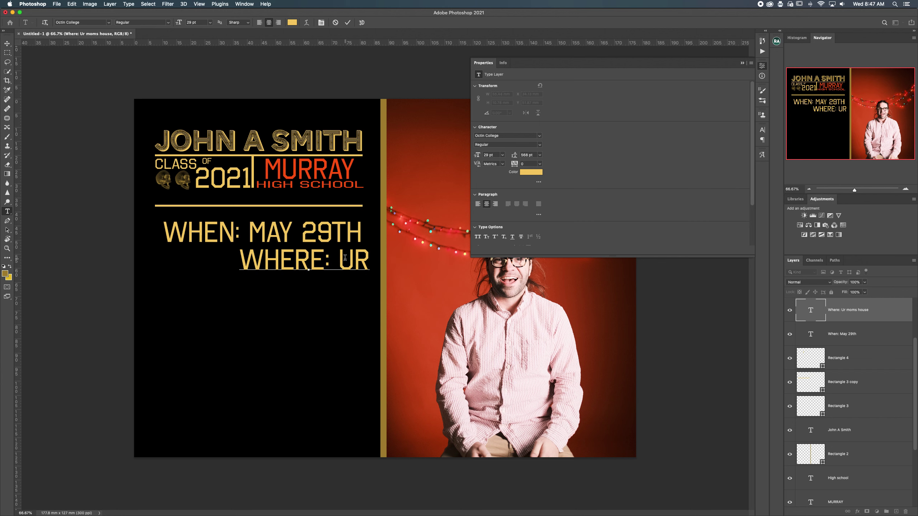
pyautogui.press('BackSpace')
pyautogui.press('BackSpace')
pyautogui.write('SLCC')
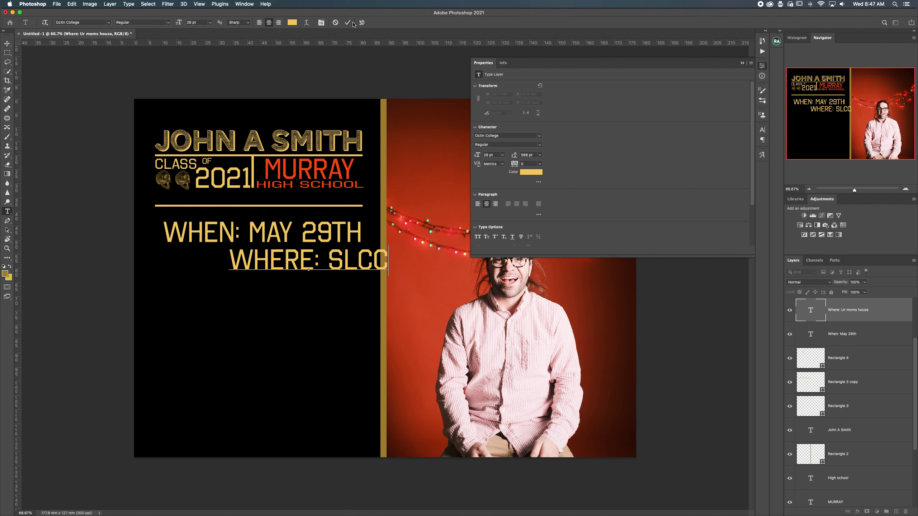
pyautogui.click(347, 22)
pyautogui.press('v')
pyautogui.moveTo(291, 263); pyautogui.dragTo(226, 263)
pyautogui.click(279, 326)
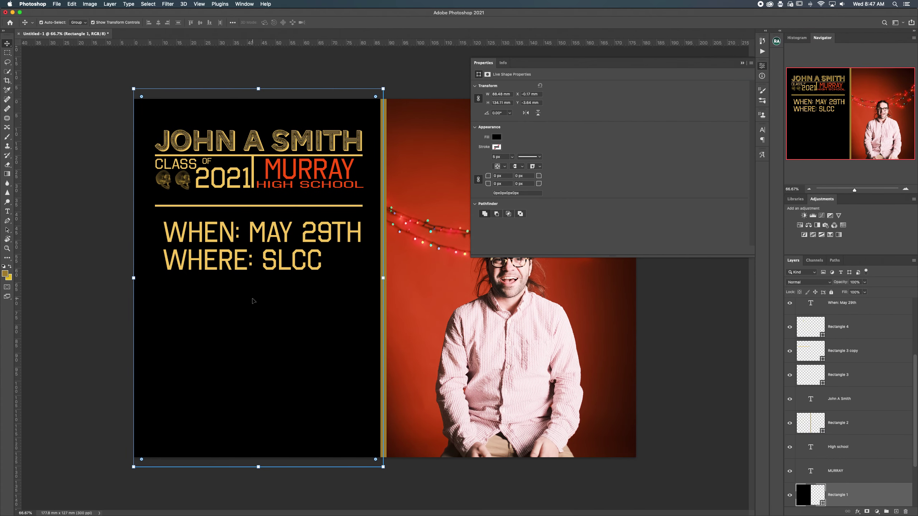
# - Type the time line '6-9 PM' below the location, correcting the typos
pyautogui.press('t')
pyautogui.click(212, 306)
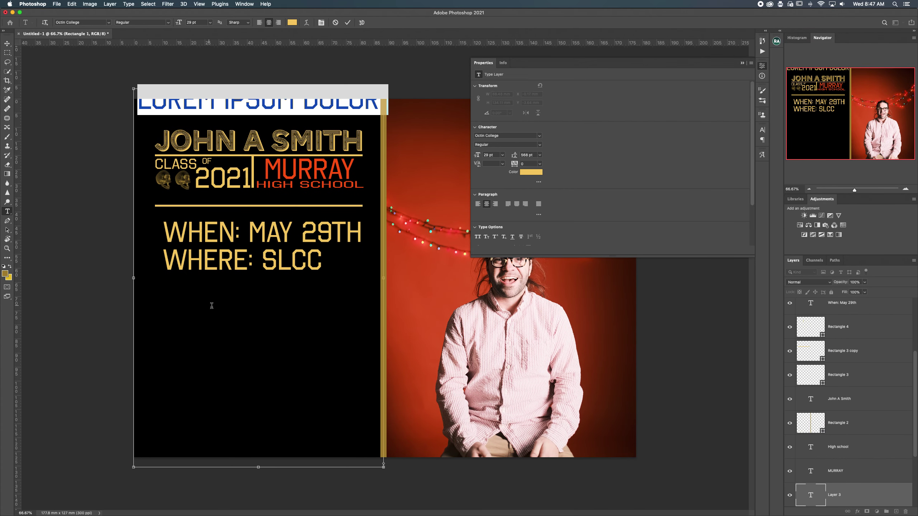
pyautogui.press('Escape')
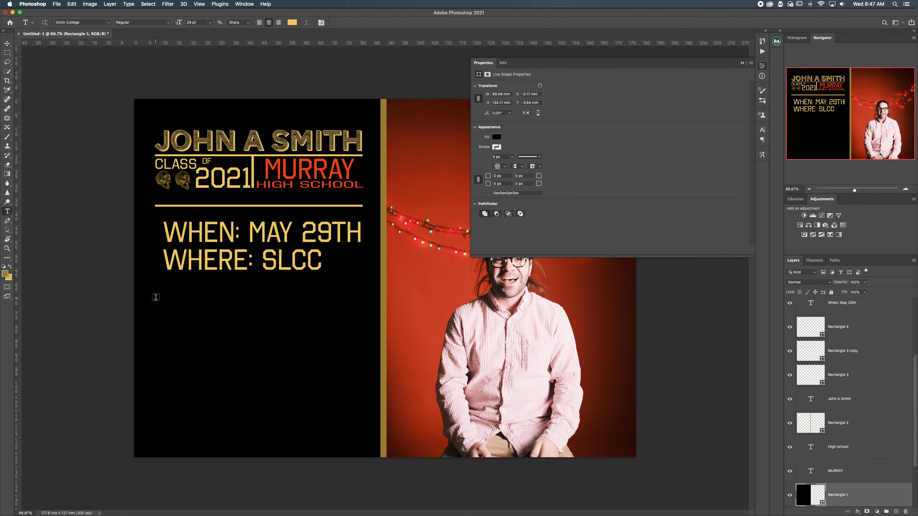
pyautogui.click(155, 295)
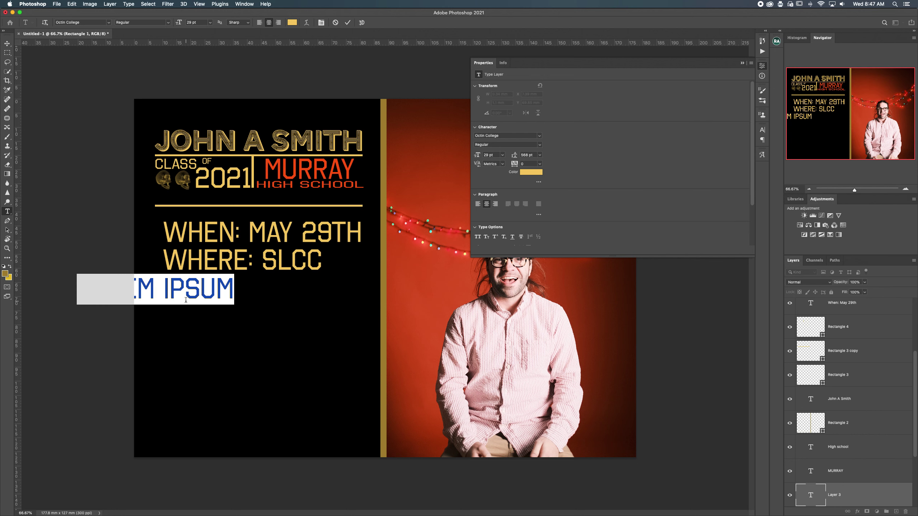
pyautogui.write('^-9')
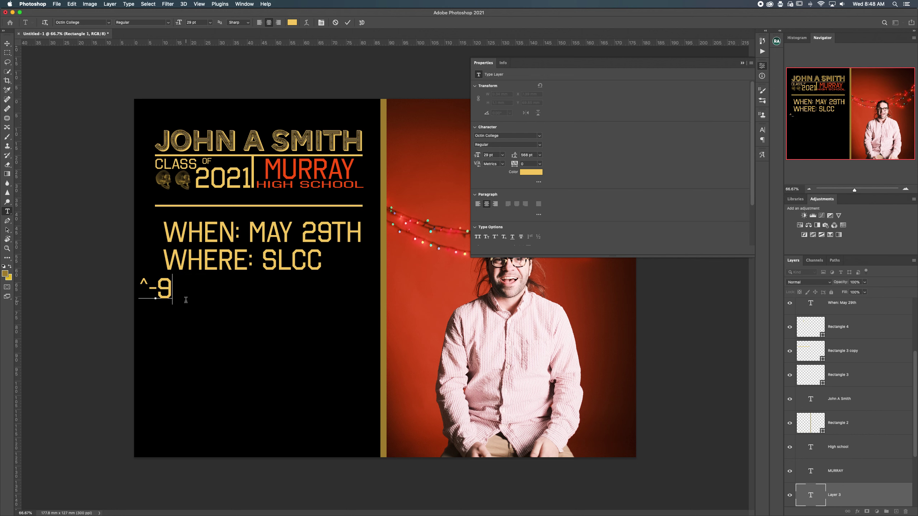
pyautogui.press('BackSpace')
pyautogui.press('BackSpace')
pyautogui.press('BackSpace')
pyautogui.write('6-9')
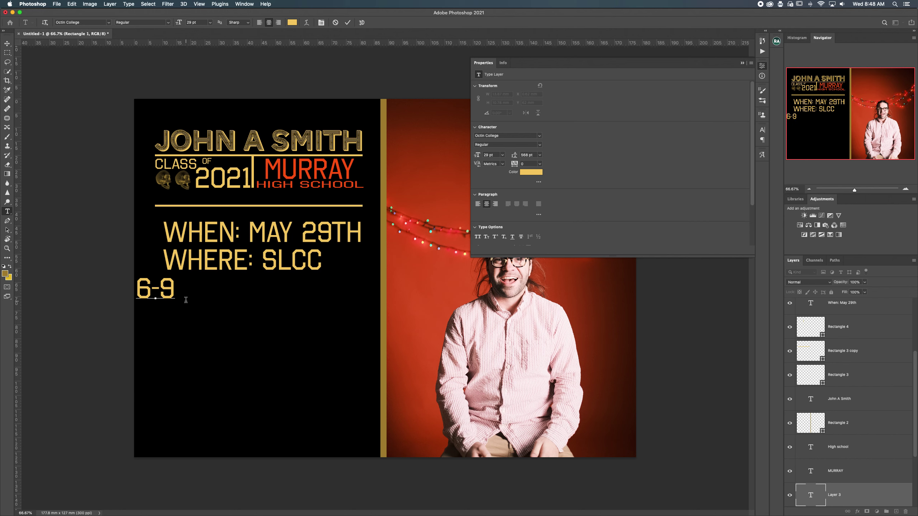
pyautogui.write(' MP')
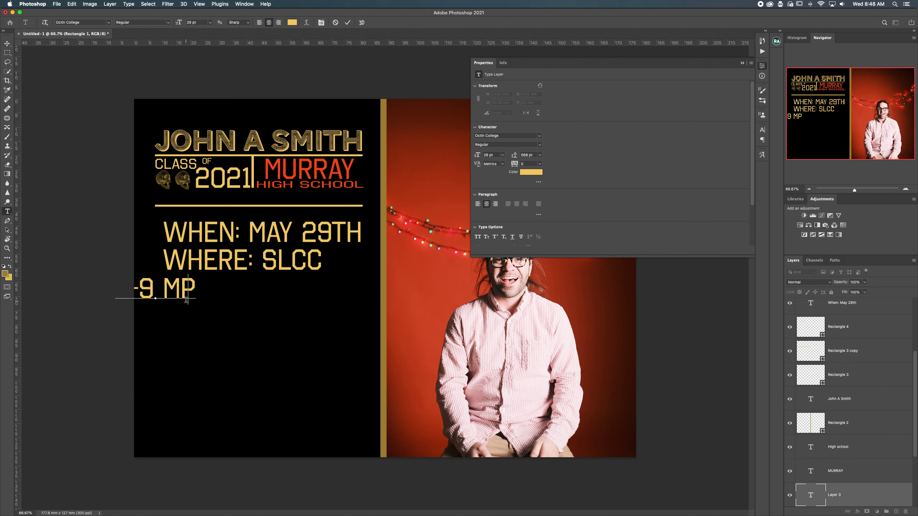
pyautogui.press('BackSpace')
pyautogui.press('BackSpace')
pyautogui.press('BackSpace')
pyautogui.write('P,')
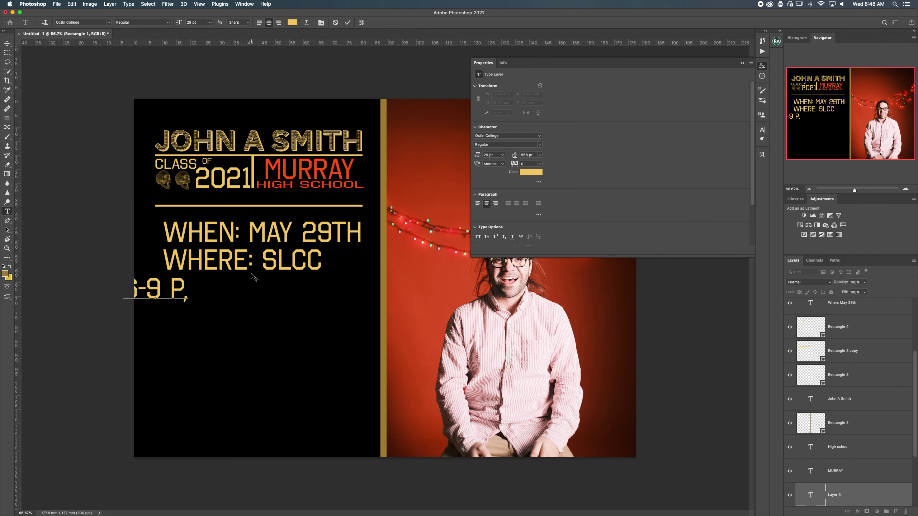
pyautogui.press('BackSpace')
pyautogui.write('M')
# - Make PM superscript and centre the 6-9 PM line under the location
pyautogui.moveTo(198, 287)
pyautogui.mouseDown()
pyautogui.moveTo(169, 289)
pyautogui.moveTo(197, 289)
pyautogui.mouseUp()
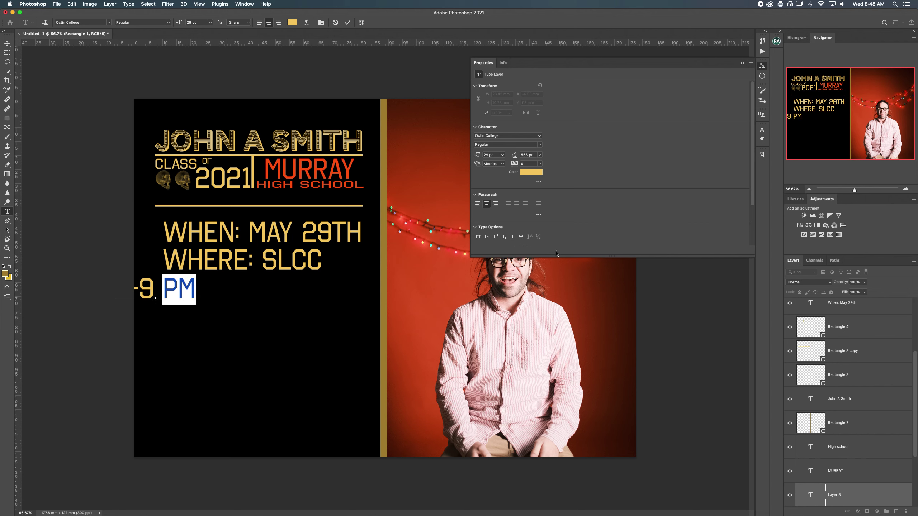
pyautogui.click(494, 237)
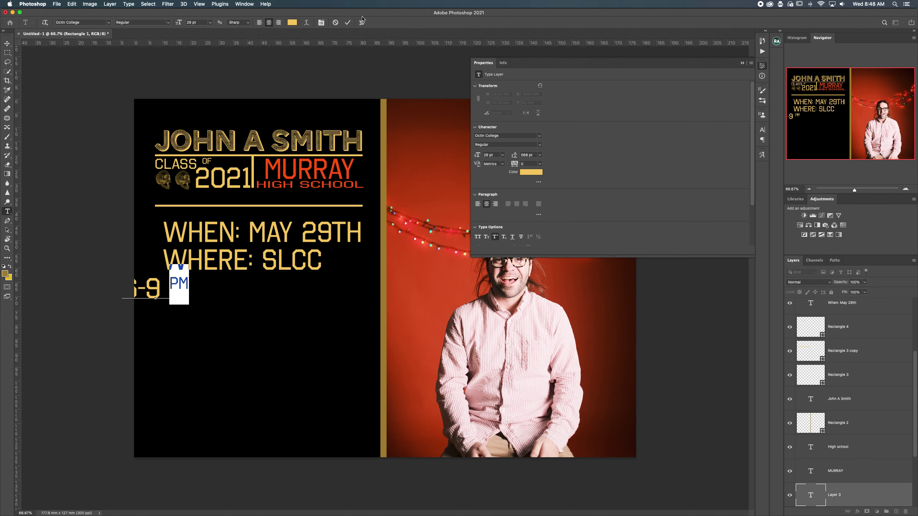
pyautogui.click(349, 23)
pyautogui.press('v')
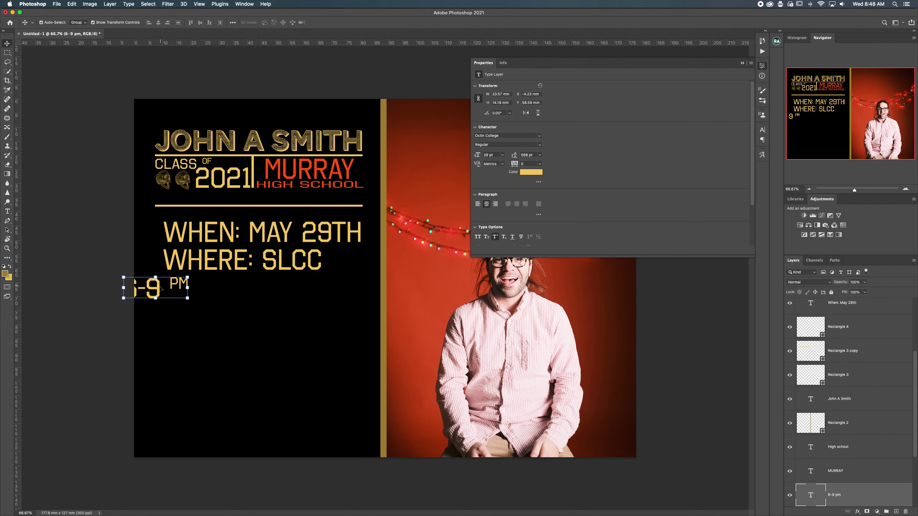
pyautogui.moveTo(180, 291); pyautogui.dragTo(261, 294)
pyautogui.click(299, 395)
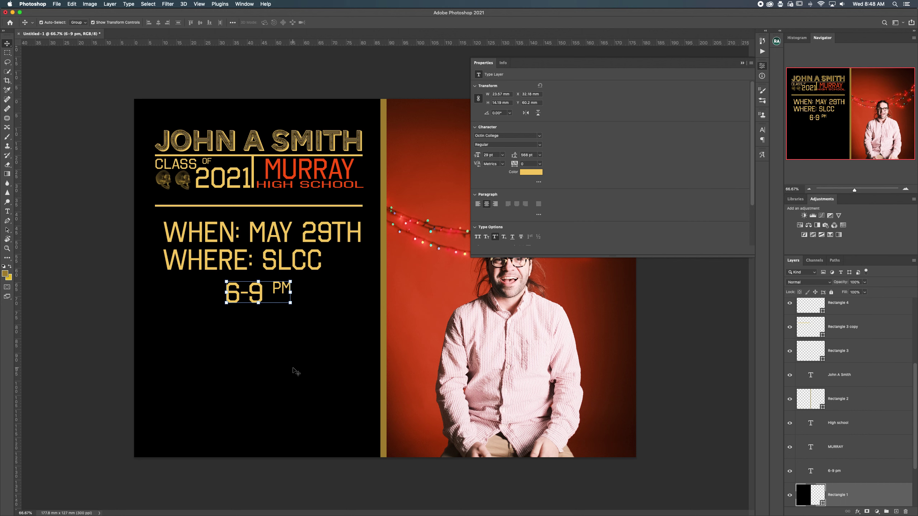
pyautogui.click(880, 305)
# - Type 'JOHN WILL BE ATTENDING THE UNIVERSITY OF MONSTERS' lower on the panel
pyautogui.press('t')
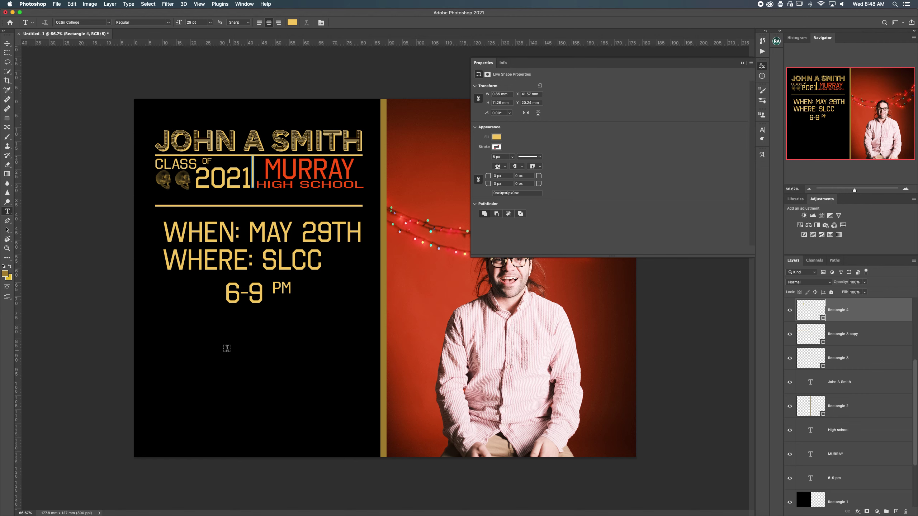
pyautogui.click(168, 337)
pyautogui.write('JOHN')
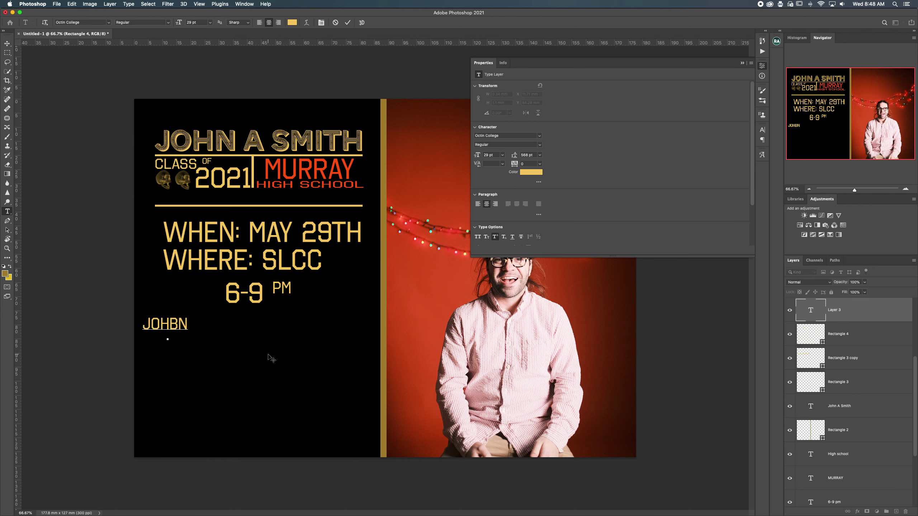
pyautogui.press('BackSpace')
pyautogui.press('BackSpace')
pyautogui.write('HN ')
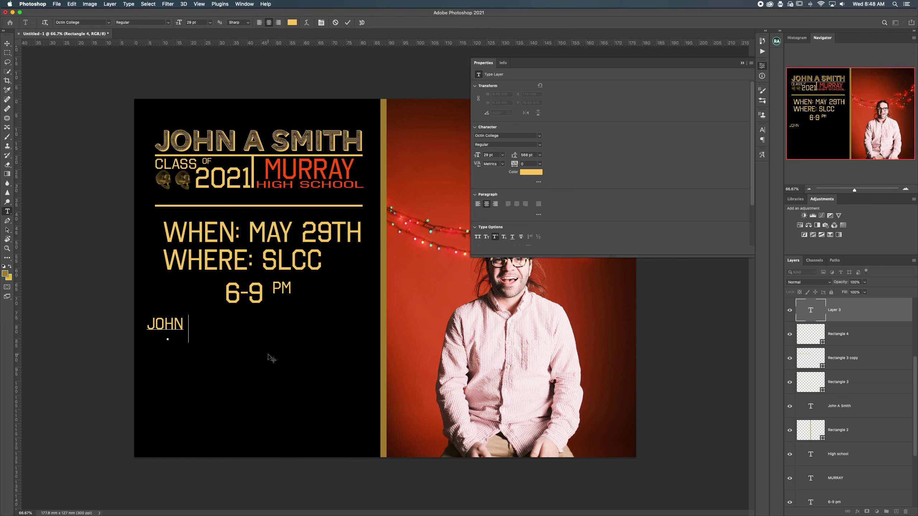
pyautogui.write('INT')
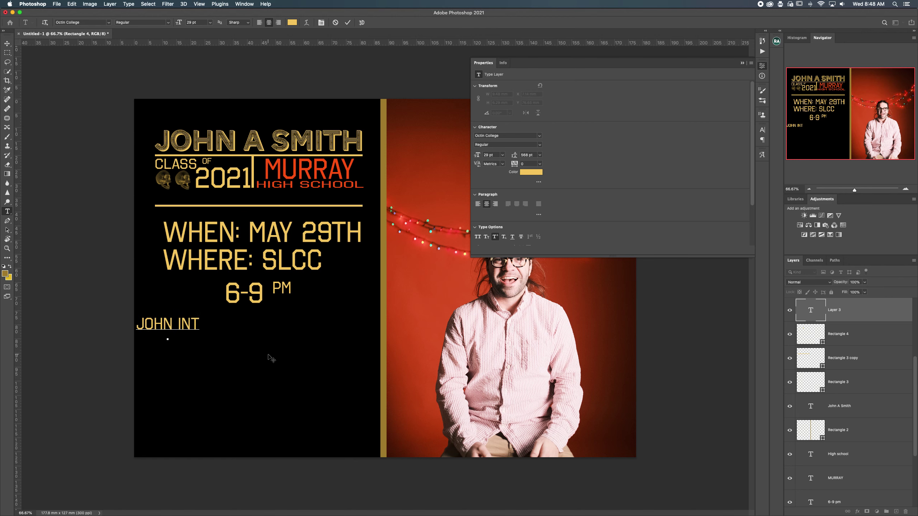
pyautogui.press('BackSpace')
pyautogui.press('BackSpace')
pyautogui.press('BackSpace')
pyautogui.write('WIL')
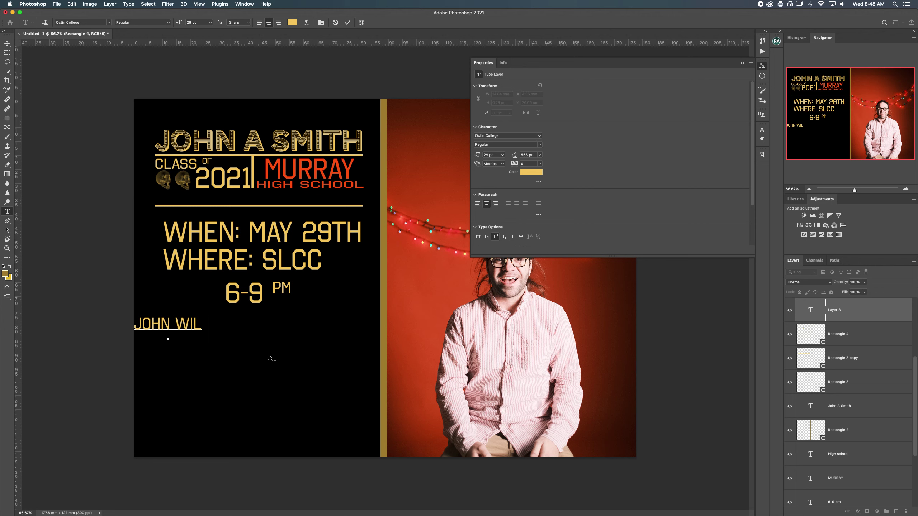
pyautogui.write('L BE ATTENDING')
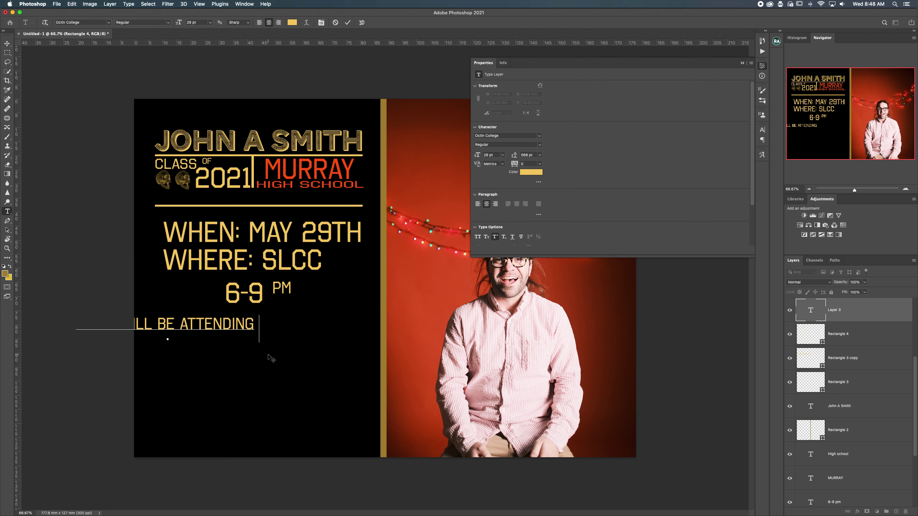
pyautogui.write(' THE')
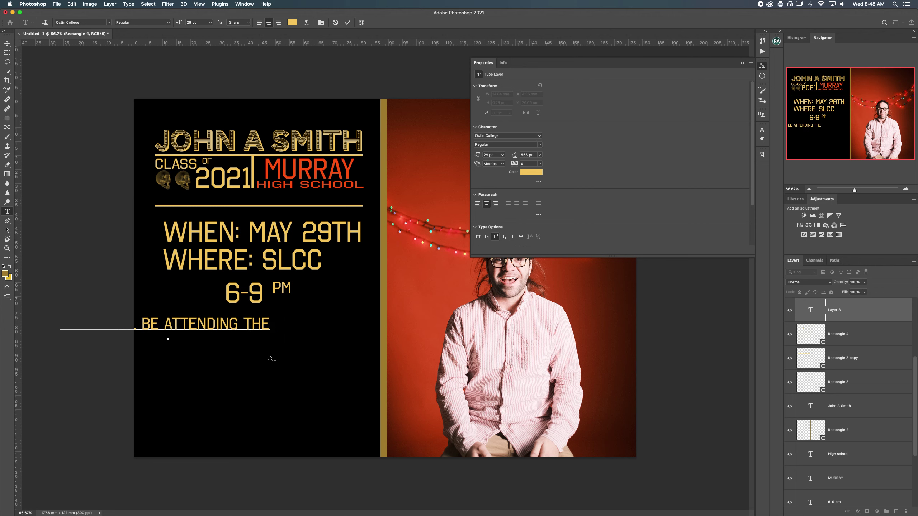
pyautogui.write(' UNIVERSIT')
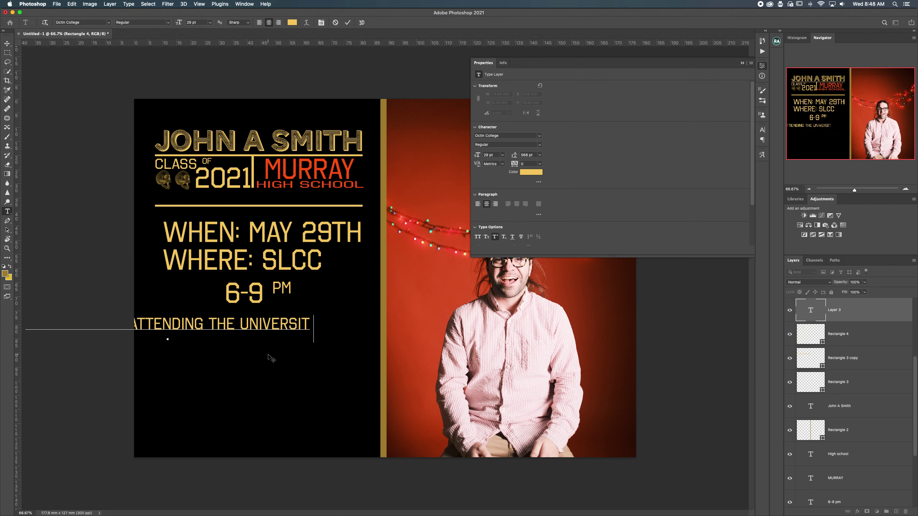
pyautogui.write('Y OF MONET')
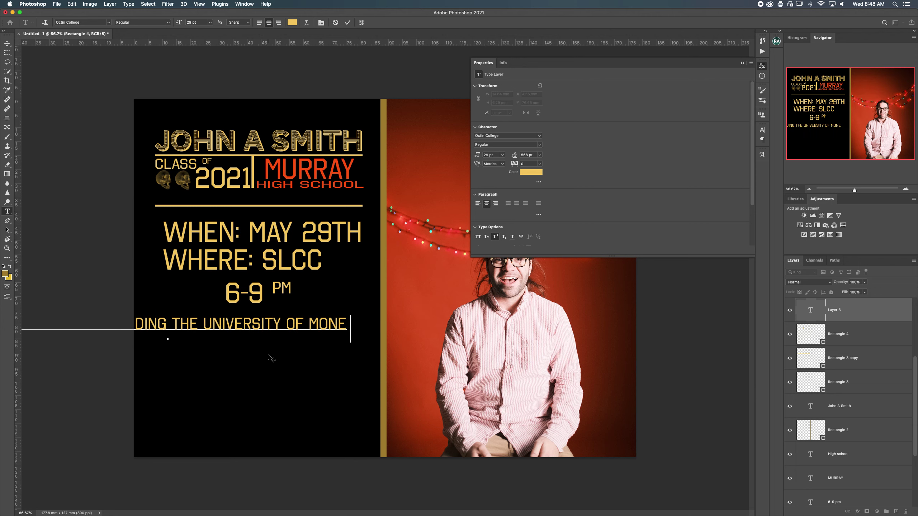
pyautogui.press('BackSpace')
pyautogui.press('BackSpace')
pyautogui.write('STERS')
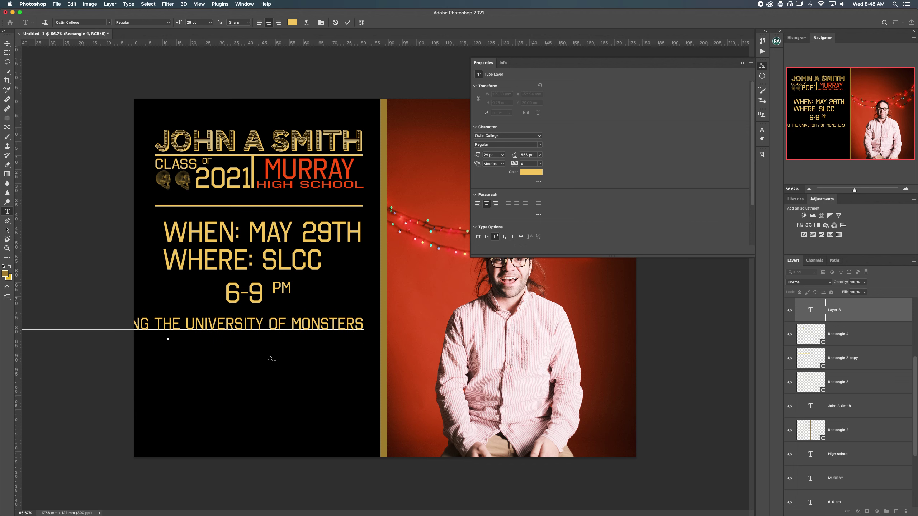
# - Break the line after THE so the school name starts a new line, and commit
pyautogui.click(182, 323)
pyautogui.hotkey('shift', 'End')
pyautogui.press('Delete')
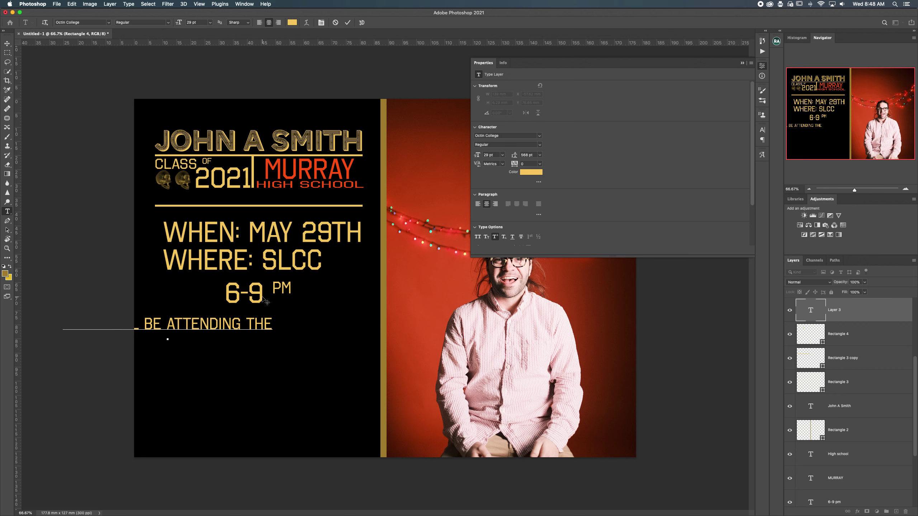
pyautogui.press('Escape')
# - Move the invitation block up and right and set its leading to 24 pt
pyautogui.press('v')
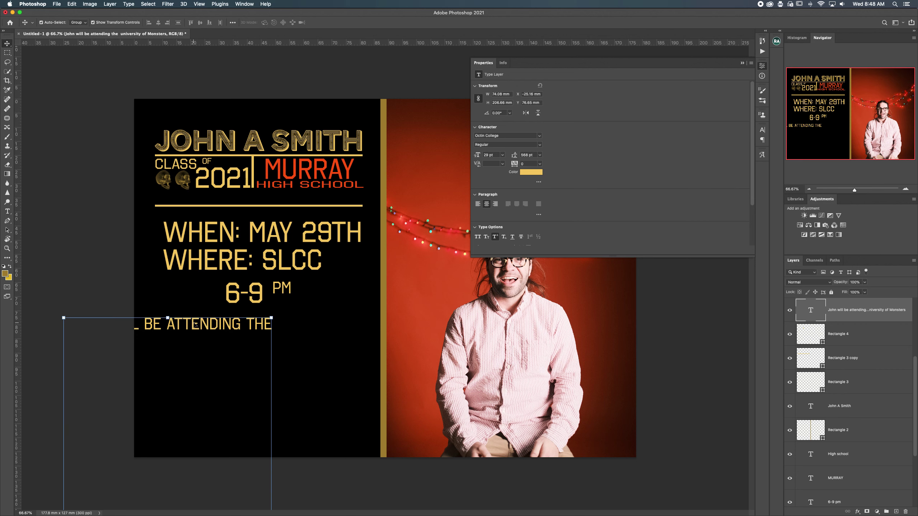
pyautogui.moveTo(213, 274); pyautogui.dragTo(283, 317)
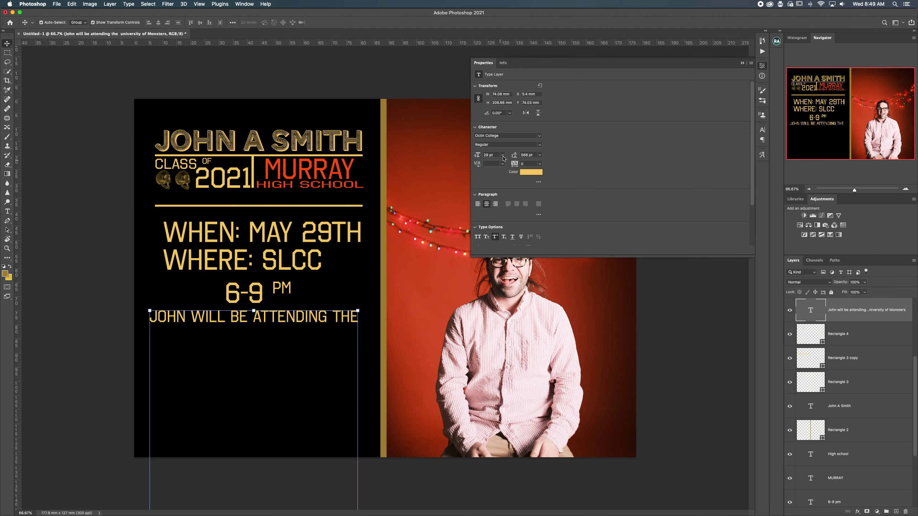
pyautogui.scroll(-3, 597, 228)
pyautogui.click(763, 155)
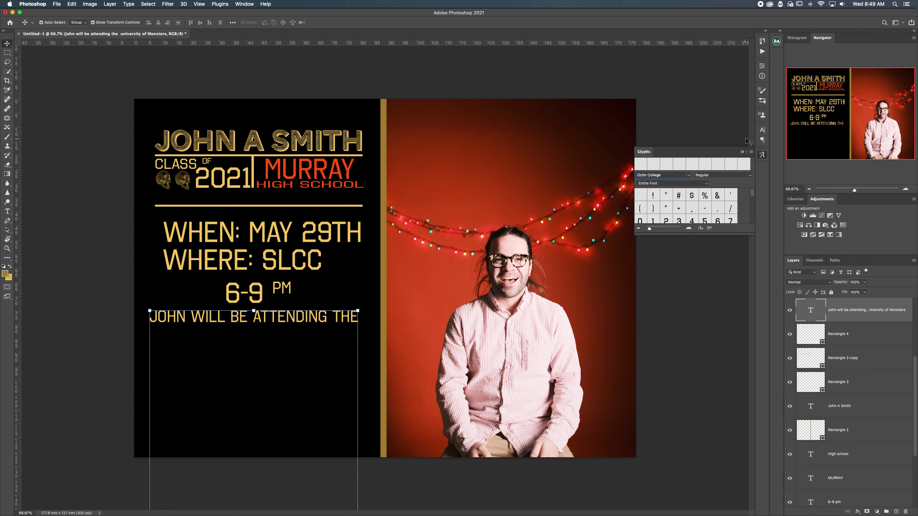
pyautogui.click(763, 130)
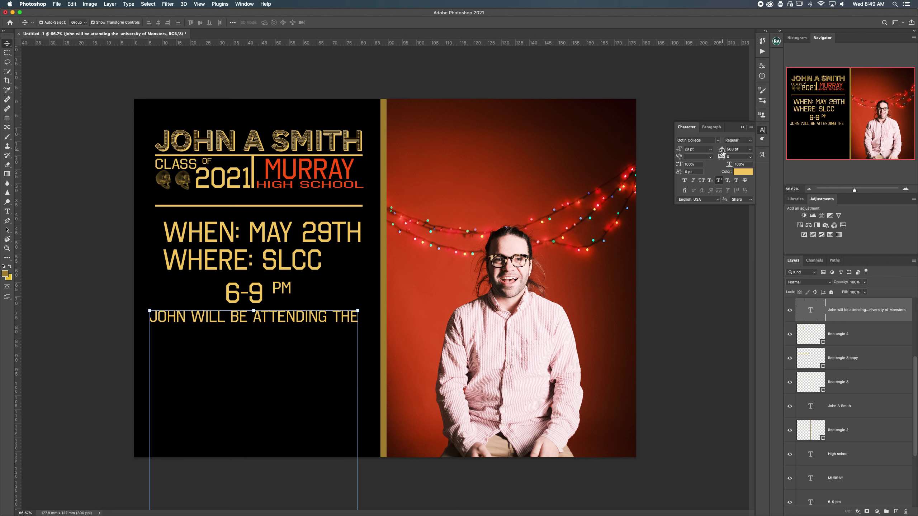
pyautogui.moveTo(722, 152); pyautogui.dragTo(710, 152)
pyautogui.moveTo(651, 152); pyautogui.dragTo(582, 161)
pyautogui.moveTo(691, 159); pyautogui.dragTo(651, 167)
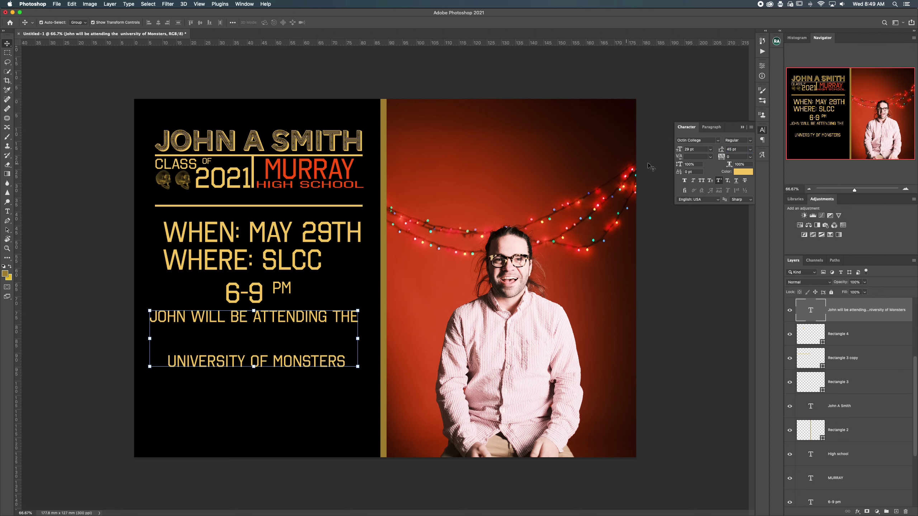
pyautogui.moveTo(717, 152); pyautogui.dragTo(713, 152)
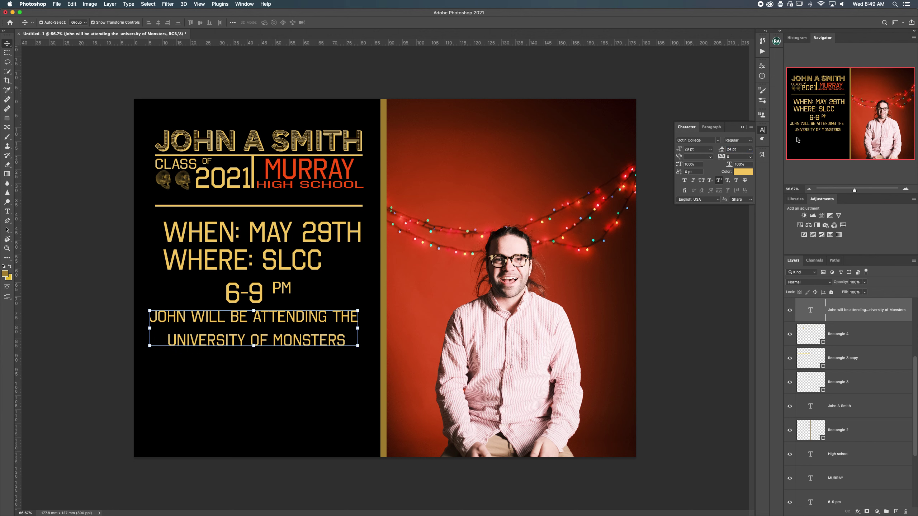
pyautogui.click(717, 327)
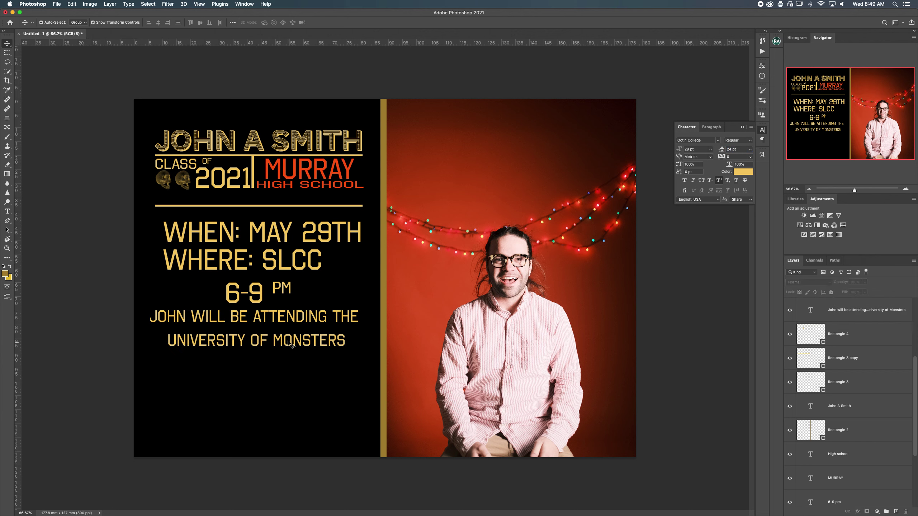
# - Type 'PLEASE JOIN US IN CELEBRATING / THIS MEDEOCRE ACHEIVEMN' on two lines below the invitation
pyautogui.moveTo(291, 343); pyautogui.dragTo(250, 349)
pyautogui.press('t')
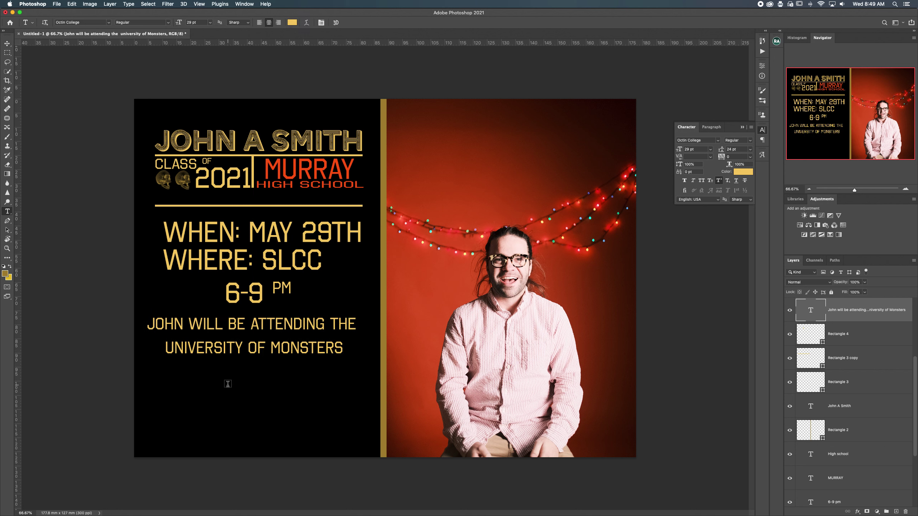
pyautogui.click(227, 384)
pyautogui.write('PLEA')
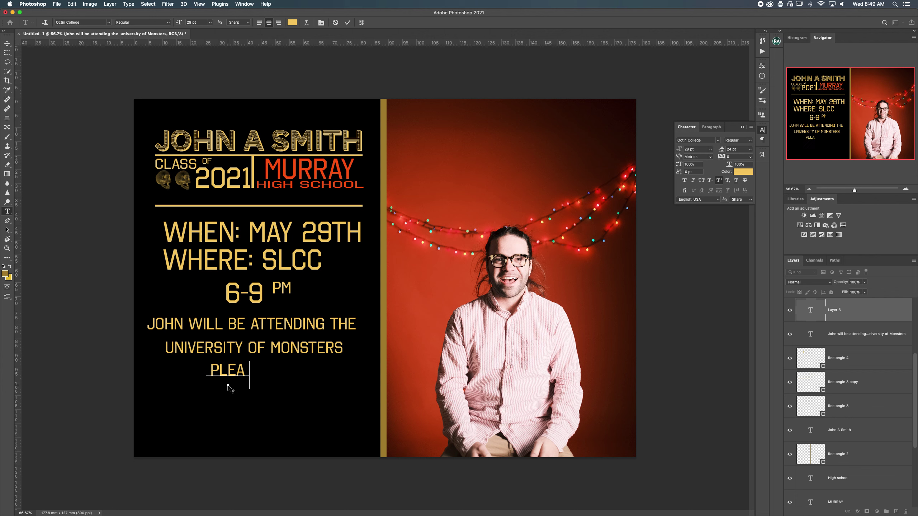
pyautogui.write('SE K')
pyautogui.press('BackSpace')
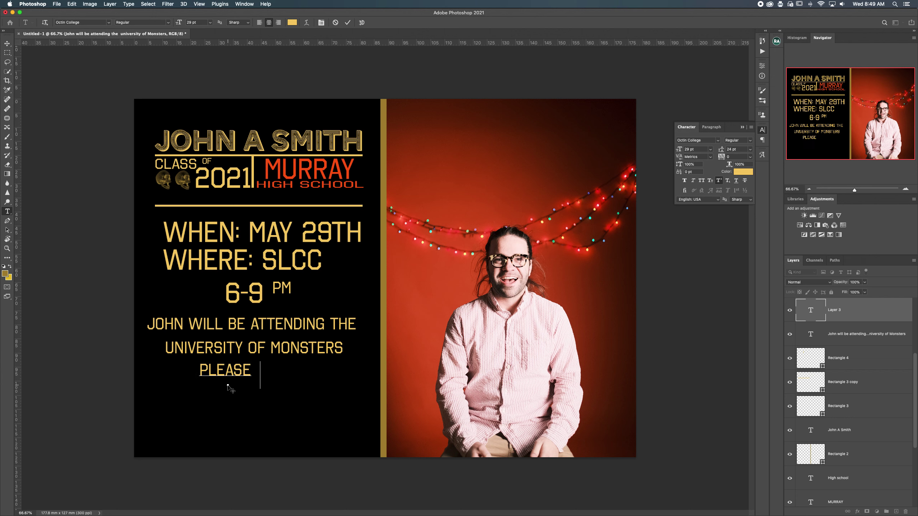
pyautogui.write('JOIN US I')
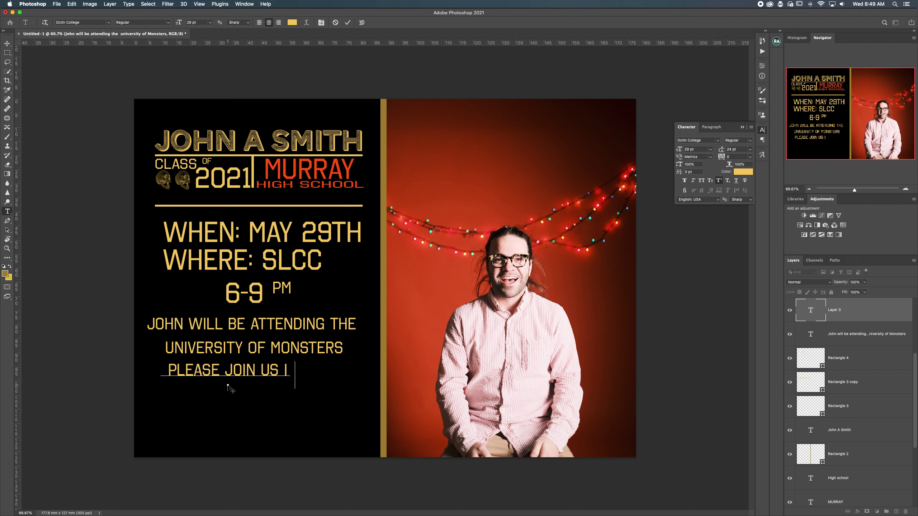
pyautogui.write('N CELEBRA')
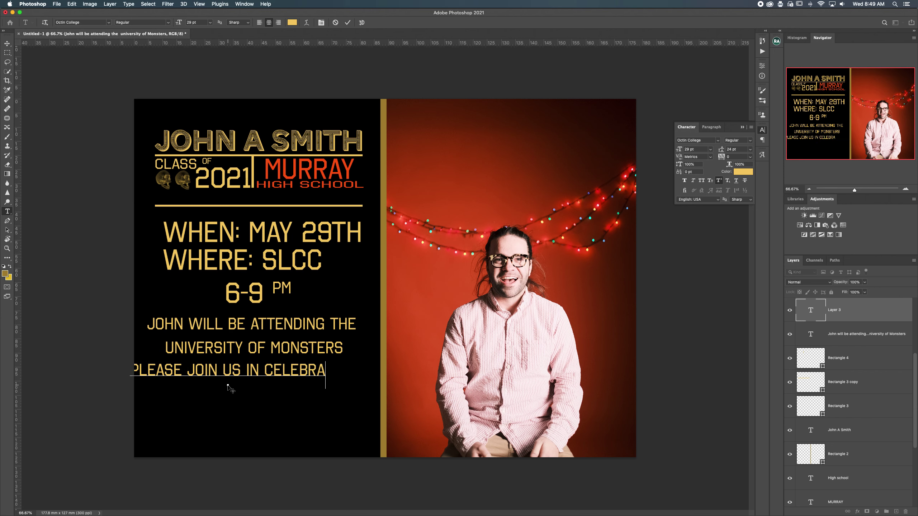
pyautogui.write('TING')
pyautogui.press('Return')
pyautogui.write('THIS ME')
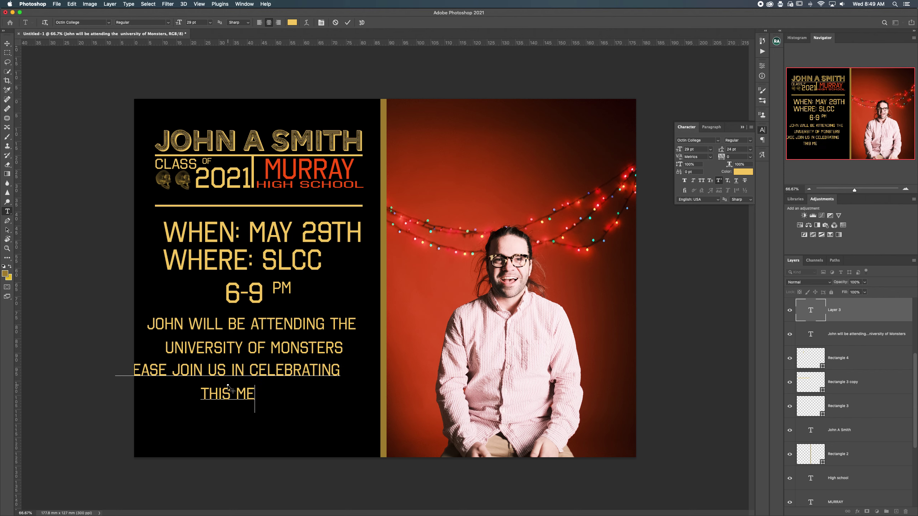
pyautogui.write('DEOCR')
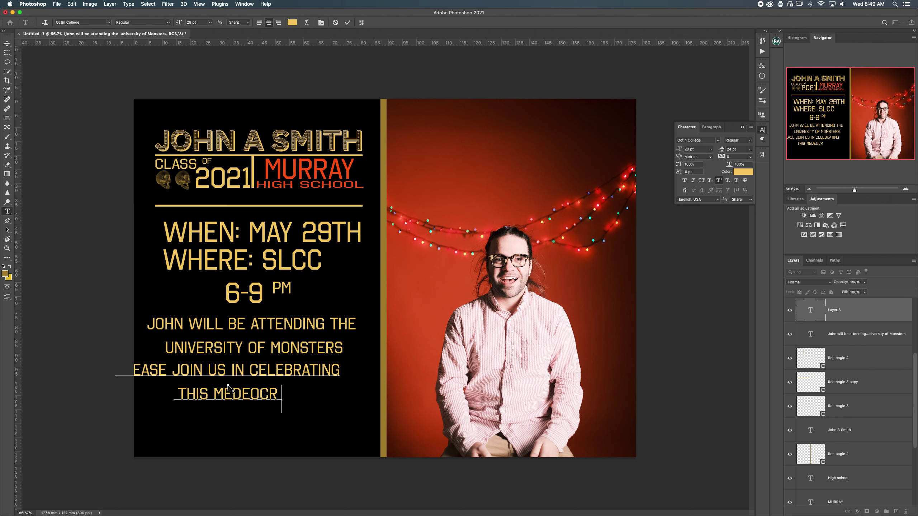
pyautogui.write('E ACHEIVEMNT')
pyautogui.press('BackSpace')
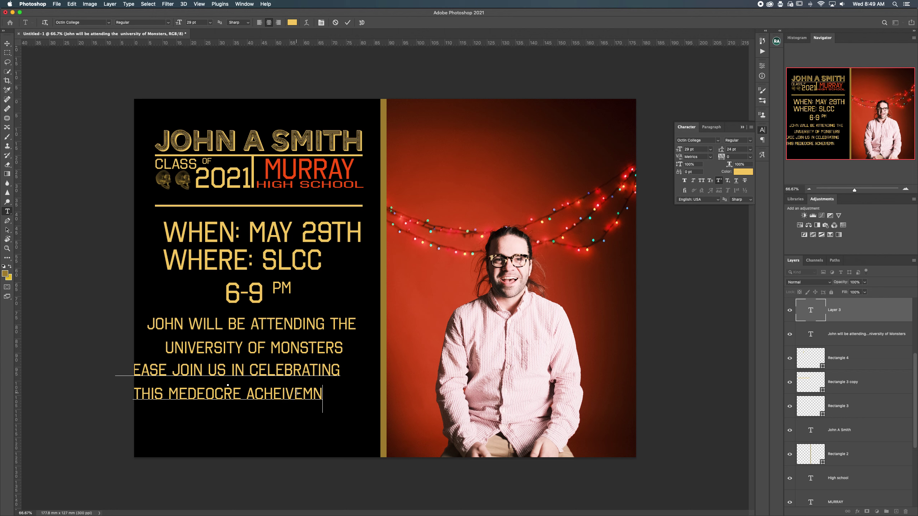
# - Commit the new text and centre the block under the invitation
pyautogui.click(347, 22)
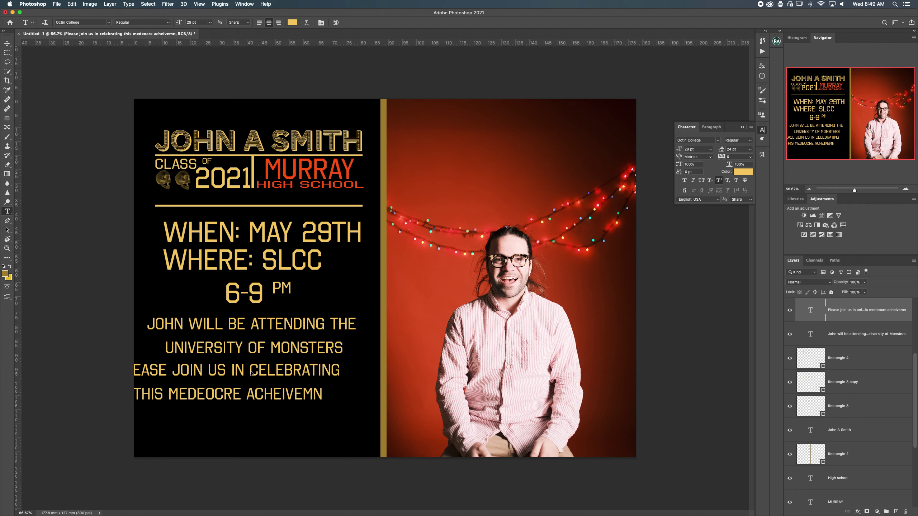
pyautogui.press('v')
pyautogui.moveTo(236, 374); pyautogui.dragTo(268, 385)
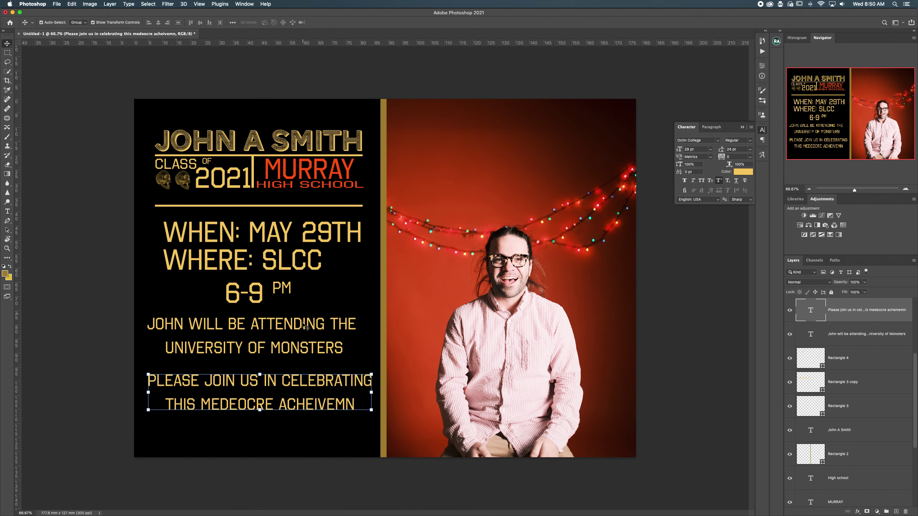
pyautogui.moveTo(279, 412); pyautogui.dragTo(272, 412)
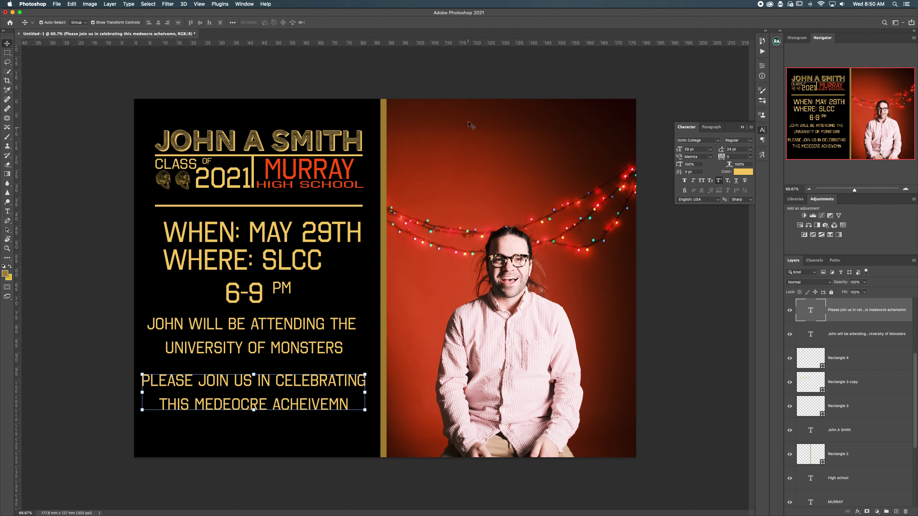
# - Set the Rectangle tool to no fill with a gold stroke
pyautogui.press('u')
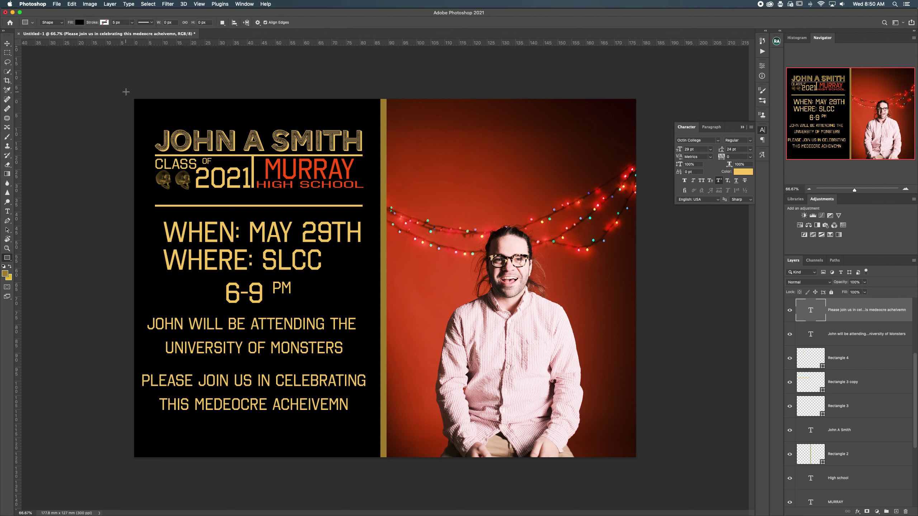
pyautogui.click(80, 23)
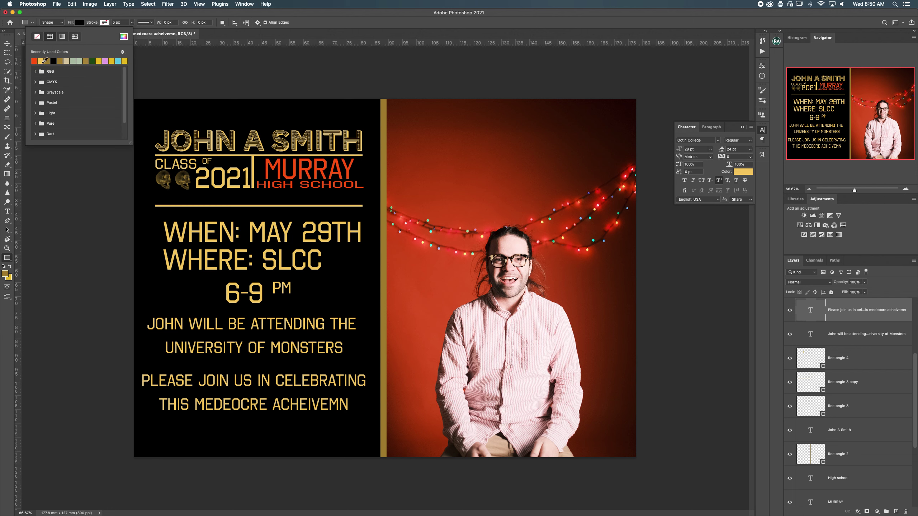
pyautogui.click(45, 60)
pyautogui.click(105, 23)
pyautogui.click(61, 60)
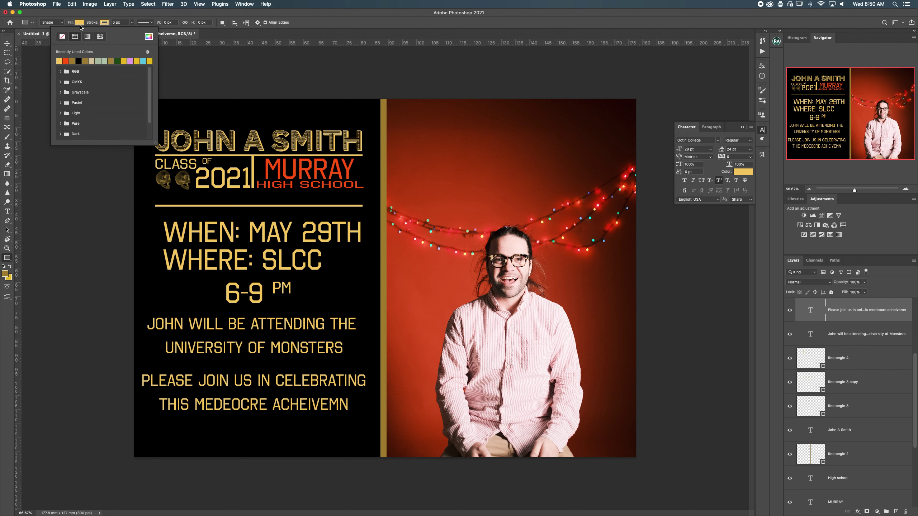
pyautogui.click(78, 23)
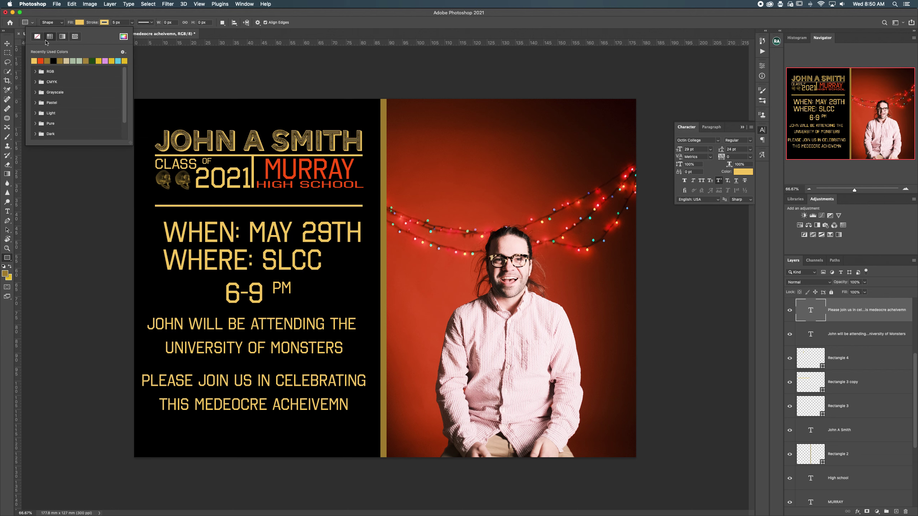
pyautogui.click(39, 37)
pyautogui.click(142, 108)
pyautogui.click(141, 111)
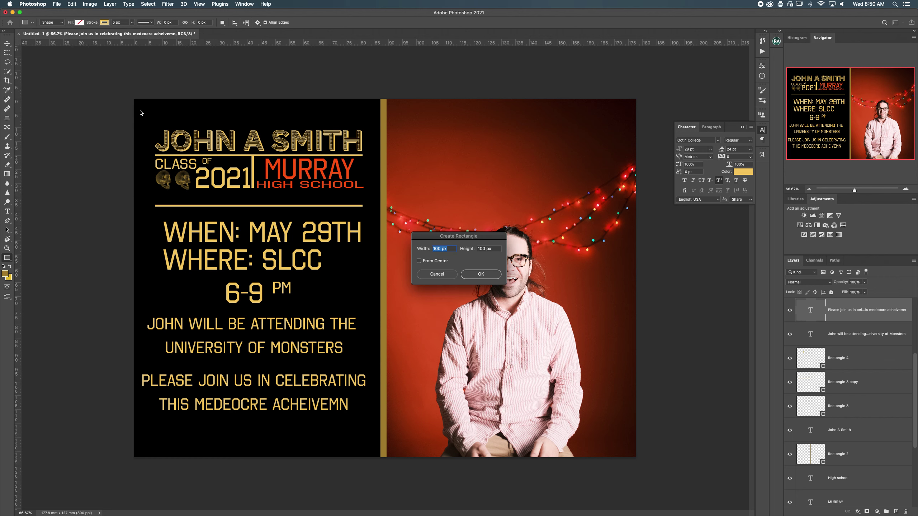
# - Draw the inset gold border rectangle across the whole card
pyautogui.click(438, 274)
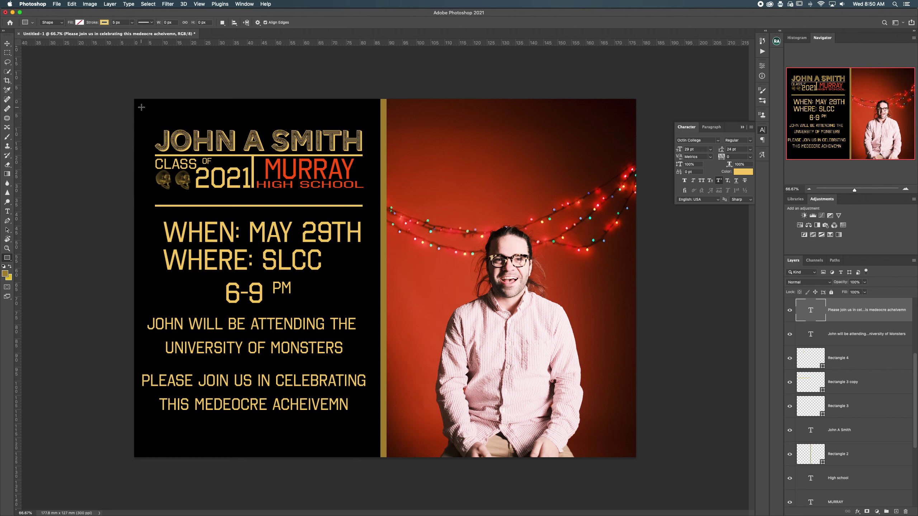
pyautogui.moveTo(140, 105); pyautogui.dragTo(627, 450)
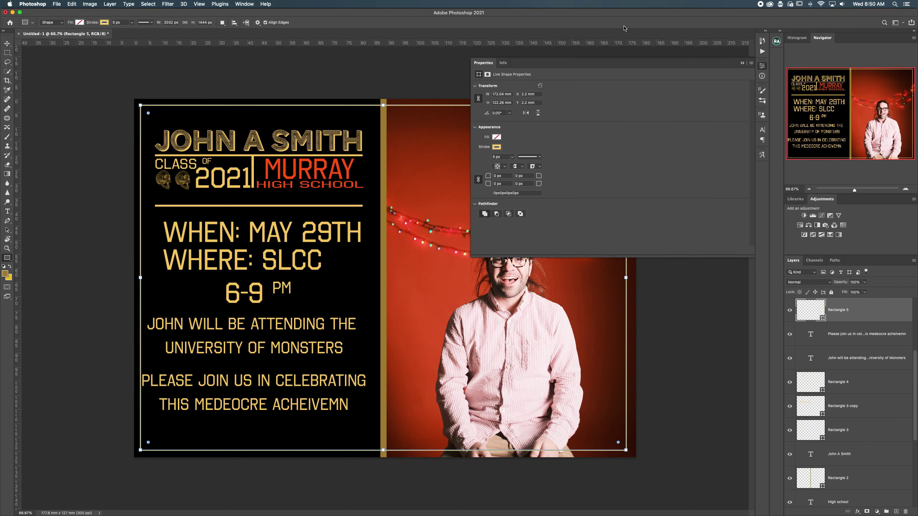
pyautogui.click(743, 64)
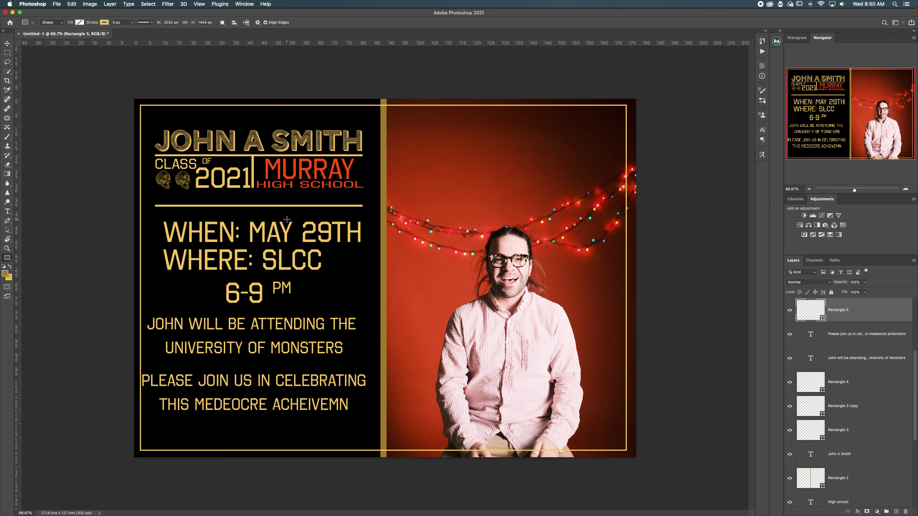
# - Move the gold divider line between 2021 and MURRAY HIGH SCHOOL, then deselect everything
pyautogui.press('v')
pyautogui.click(268, 206)
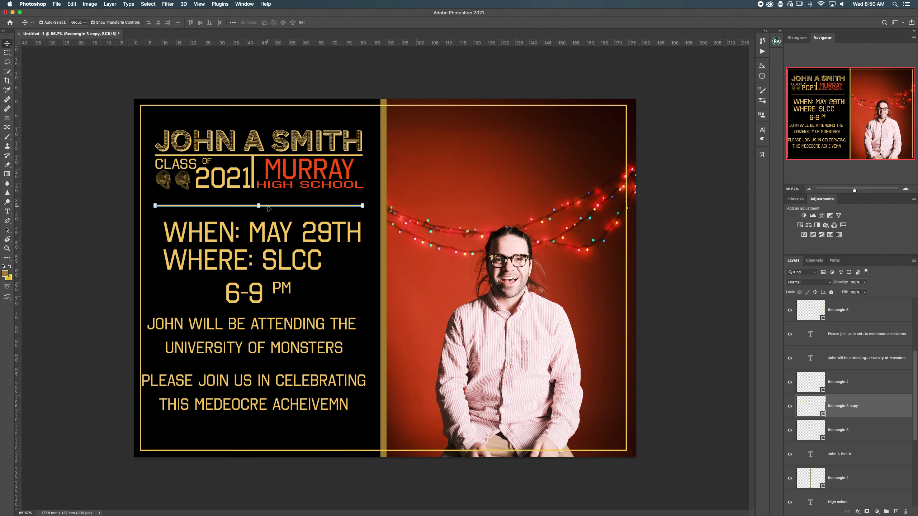
pyautogui.moveTo(268, 206); pyautogui.dragTo(268, 191)
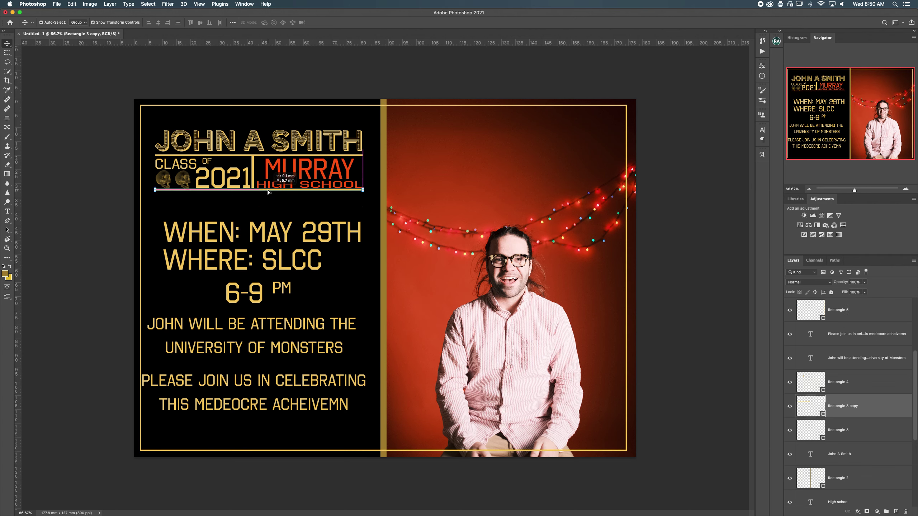
pyautogui.click(255, 175)
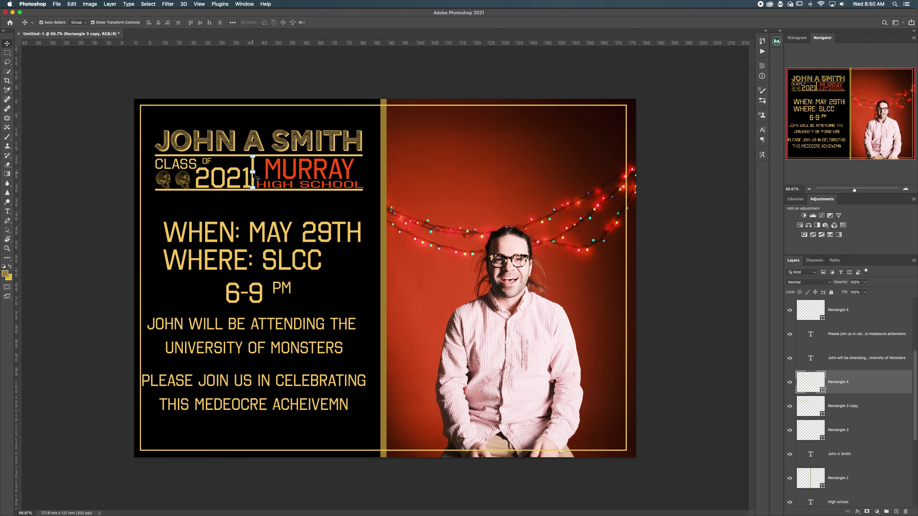
pyautogui.click(243, 260)
pyautogui.click(657, 310)
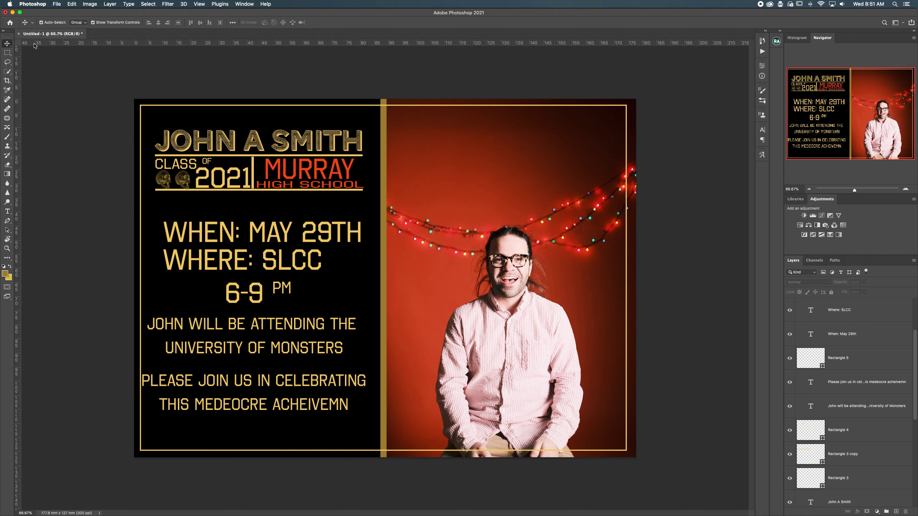
# - Select the JOHN A SMITH heading text and preview fonts from the font family list
pyautogui.click(88, 5)
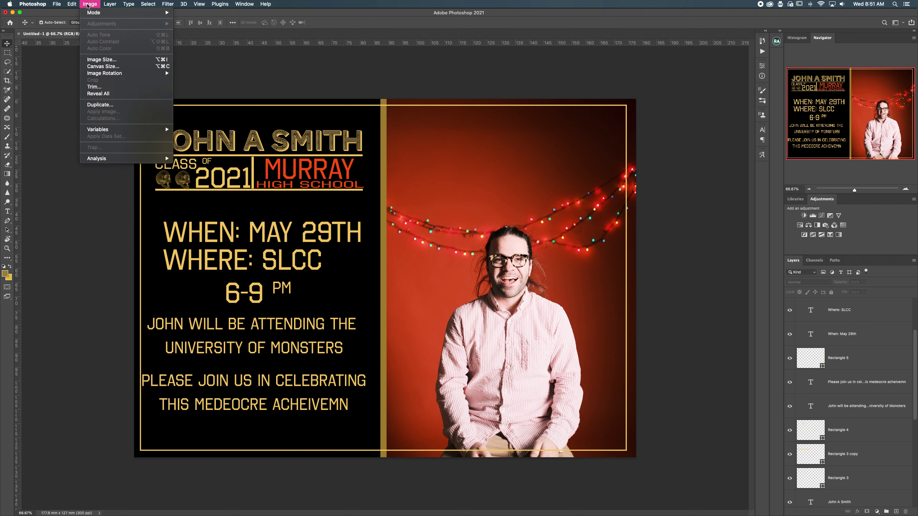
pyautogui.click(72, 4)
pyautogui.click(224, 136)
pyautogui.doubleClick(224, 137)
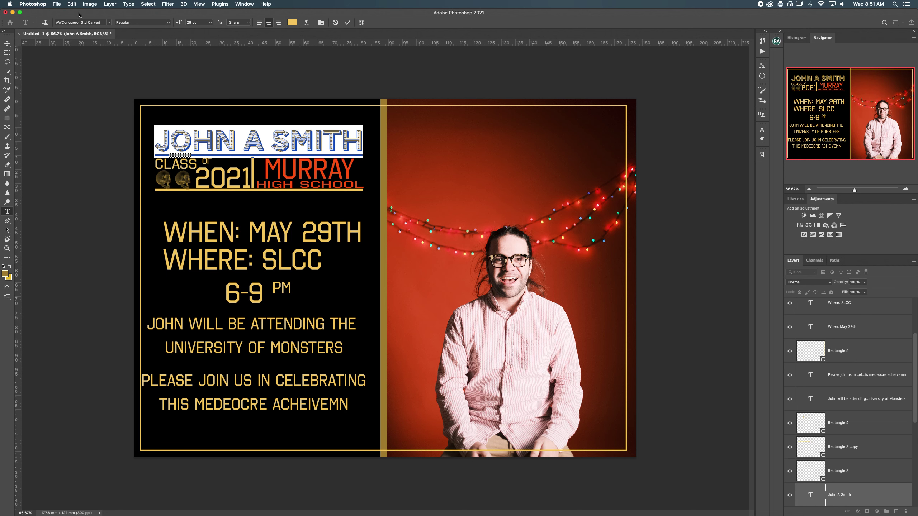
pyautogui.click(108, 23)
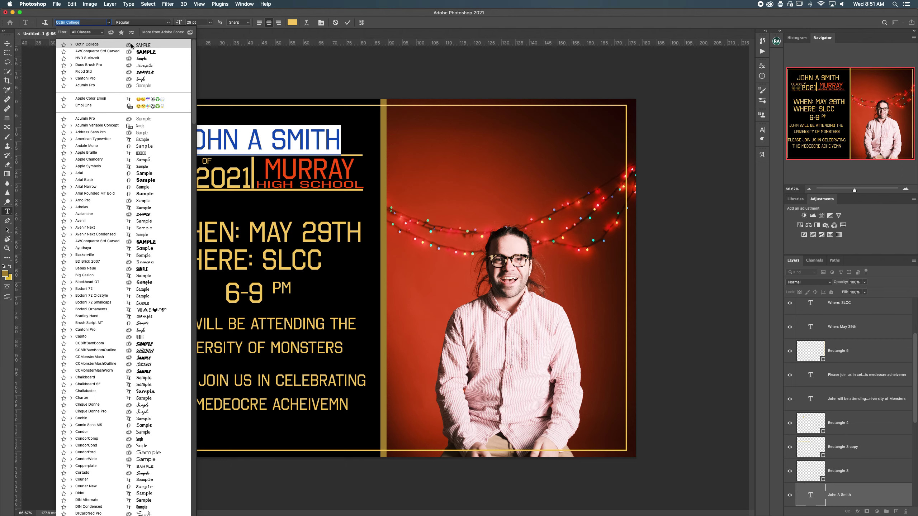
pyautogui.press('Down')
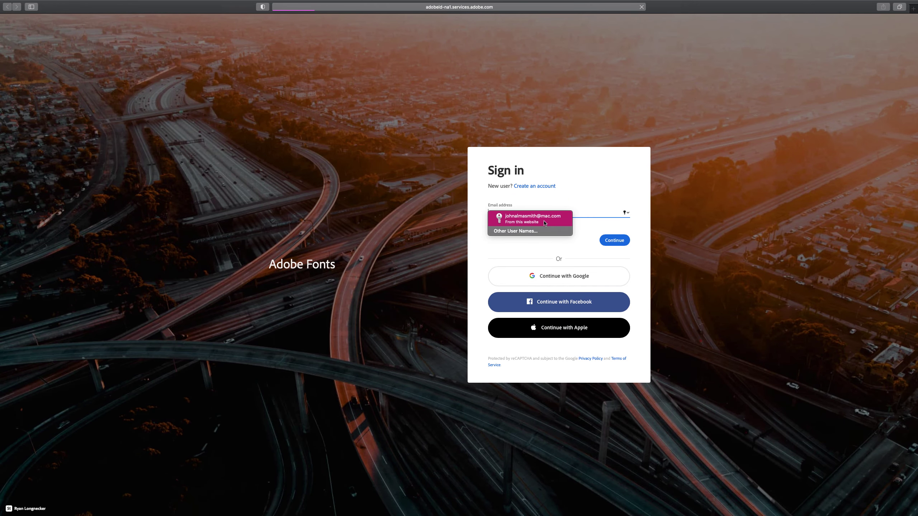
# - Sign in to Adobe Fonts with a Google company or school account and select the sample text
pyautogui.click(575, 278)
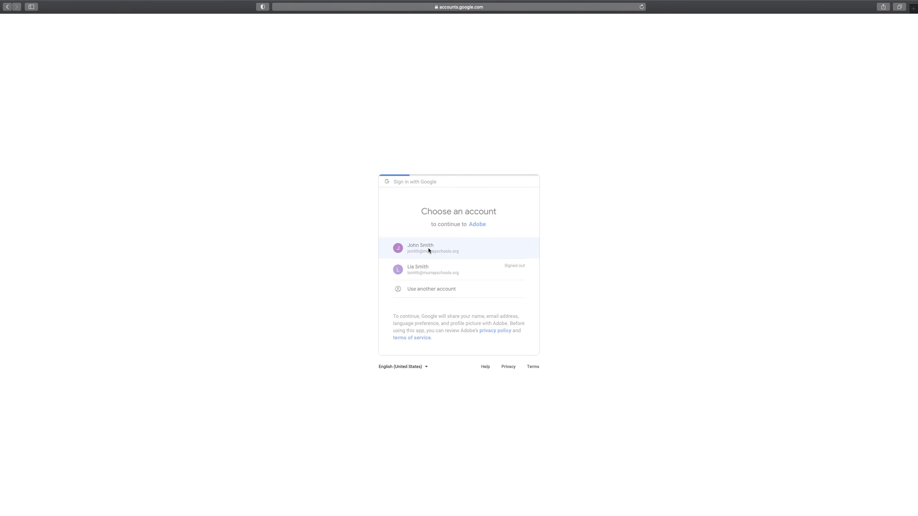
pyautogui.click(428, 249)
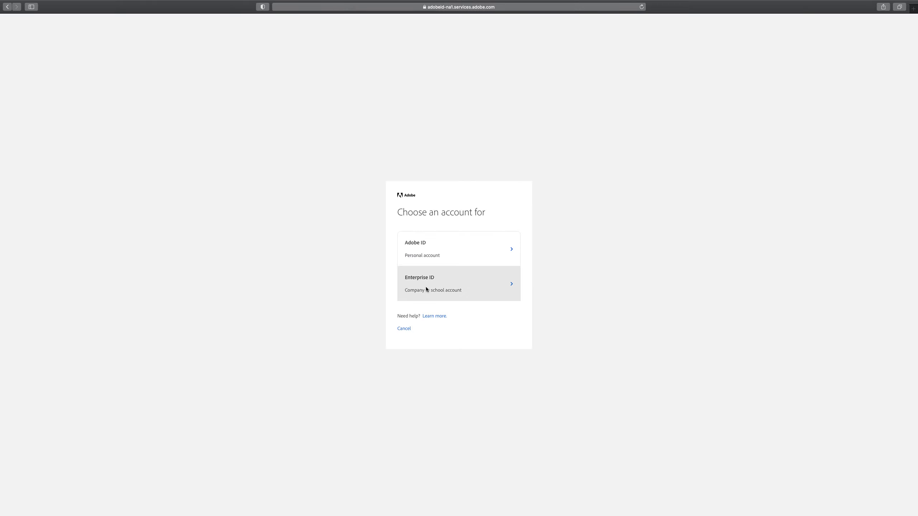
pyautogui.click(428, 288)
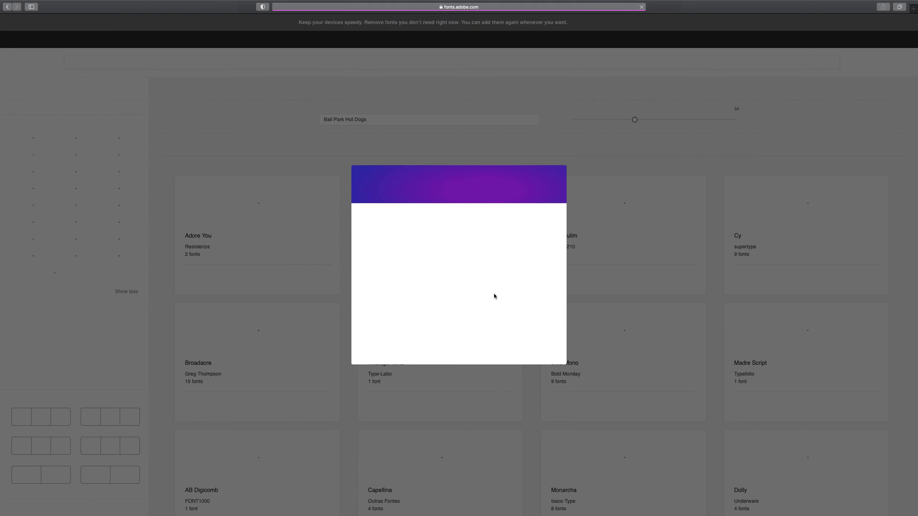
pyautogui.click(538, 341)
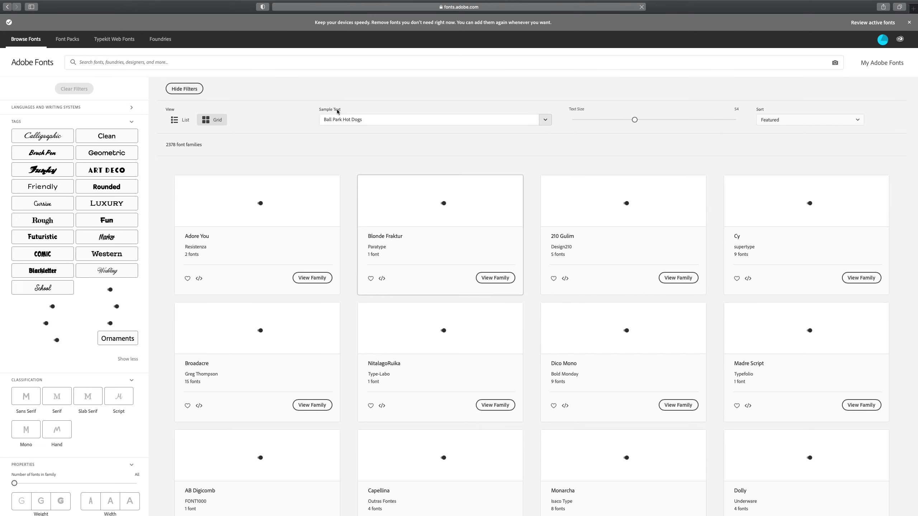
pyautogui.doubleClick(370, 118)
pyautogui.tripleClick(372, 119)
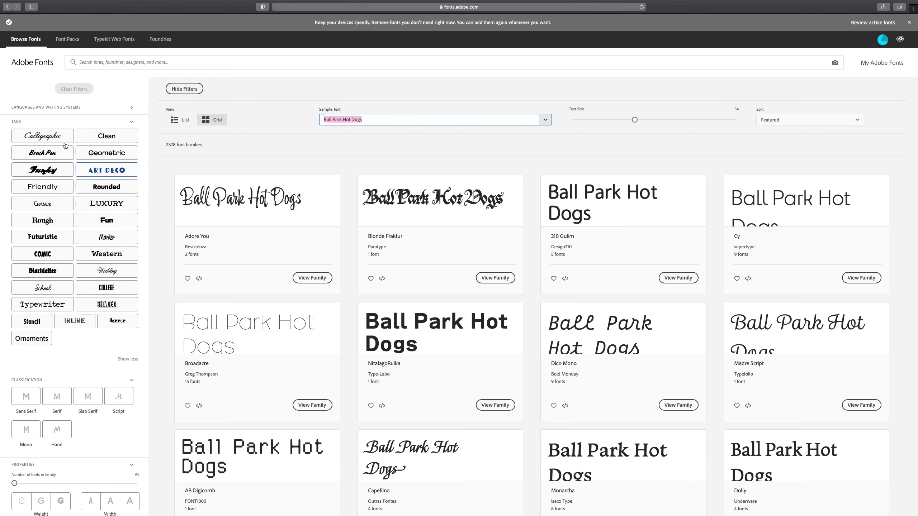
# - Filter by Calligraphic, Art Deco, then Blackletter tags and activate Blonde Fraktur
pyautogui.click(42, 135)
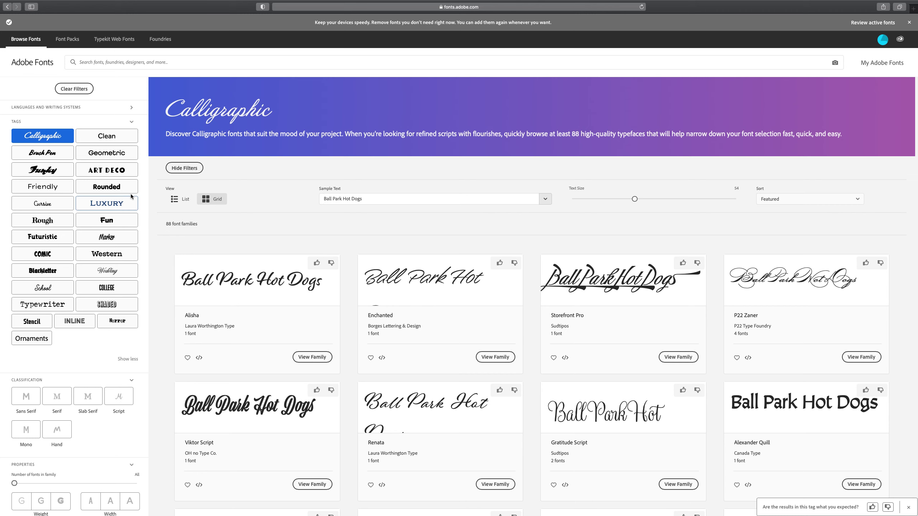
pyautogui.click(102, 170)
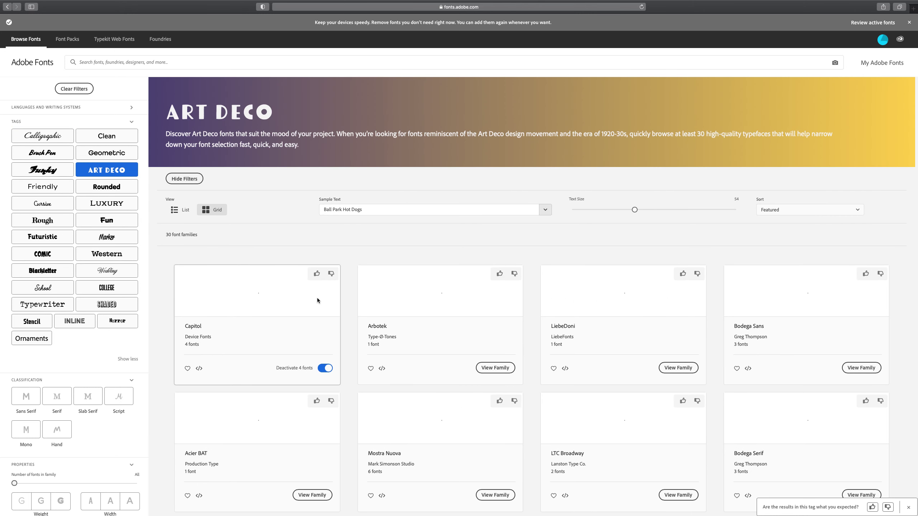
pyautogui.scroll(-8, 292, 283)
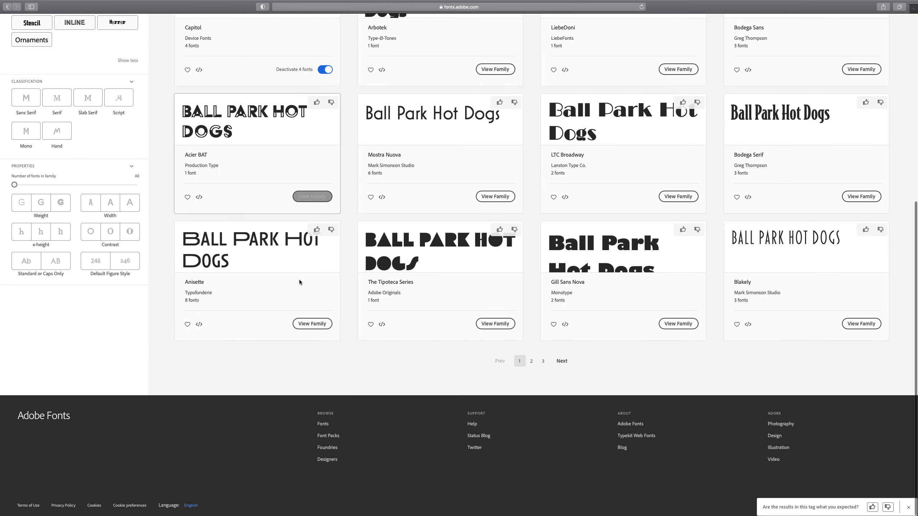
pyautogui.scroll(4, 195, 217)
pyautogui.scroll(2, 166, 213)
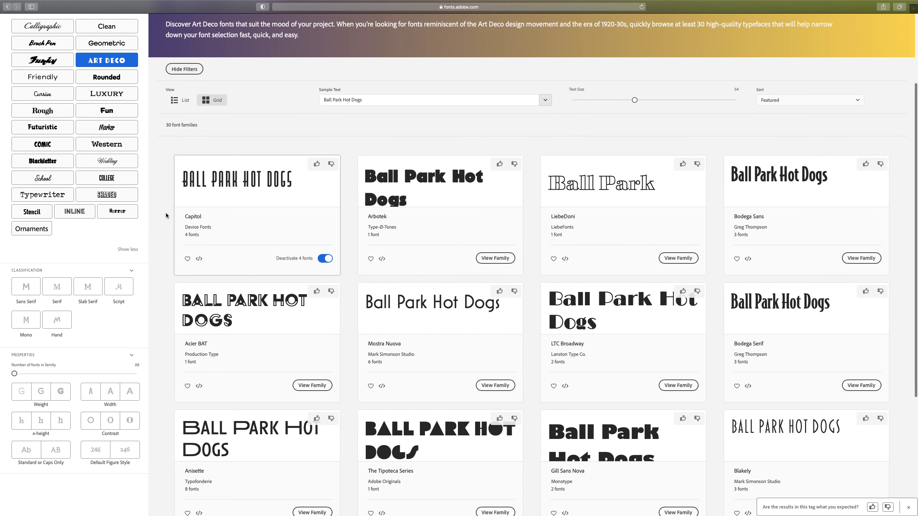
pyautogui.click(43, 161)
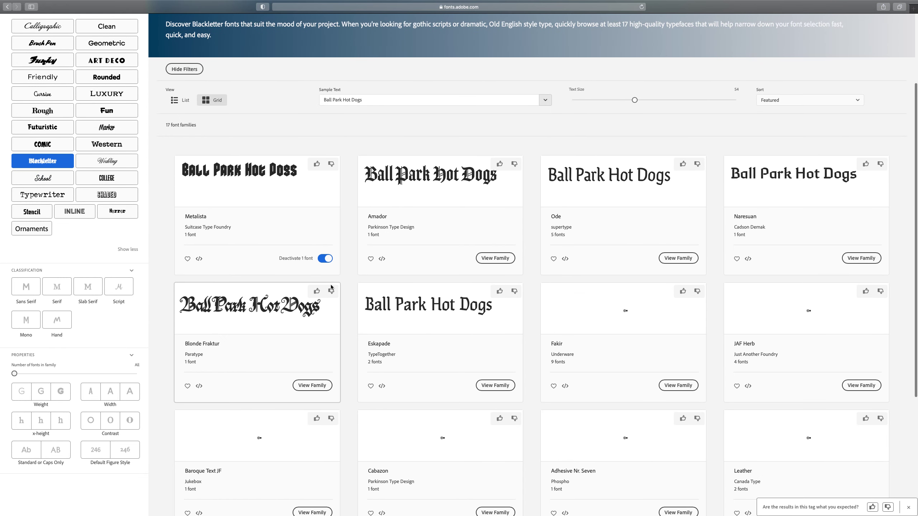
pyautogui.scroll(-4, 413, 284)
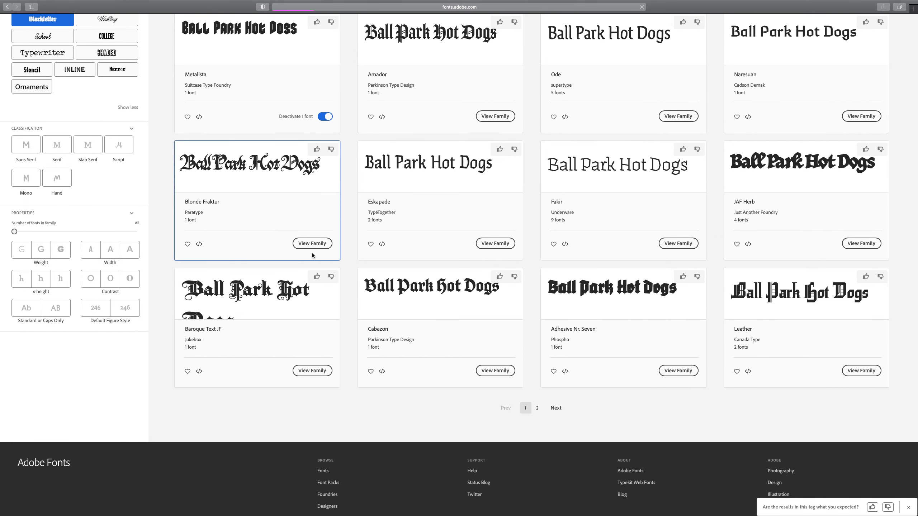
pyautogui.click(312, 244)
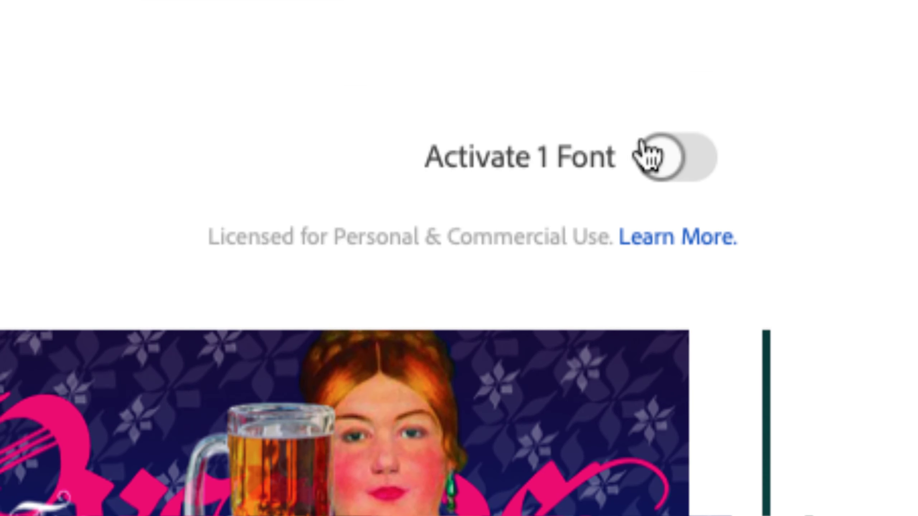
pyautogui.click(685, 121)
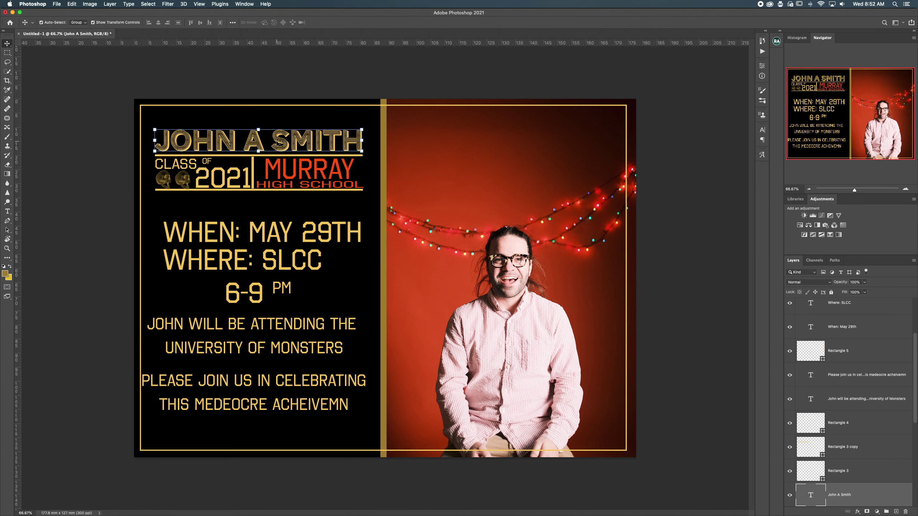
# - Copy the Blonde Fraktur font name from the Adobe Fonts page in Safari
pyautogui.press('super+a')
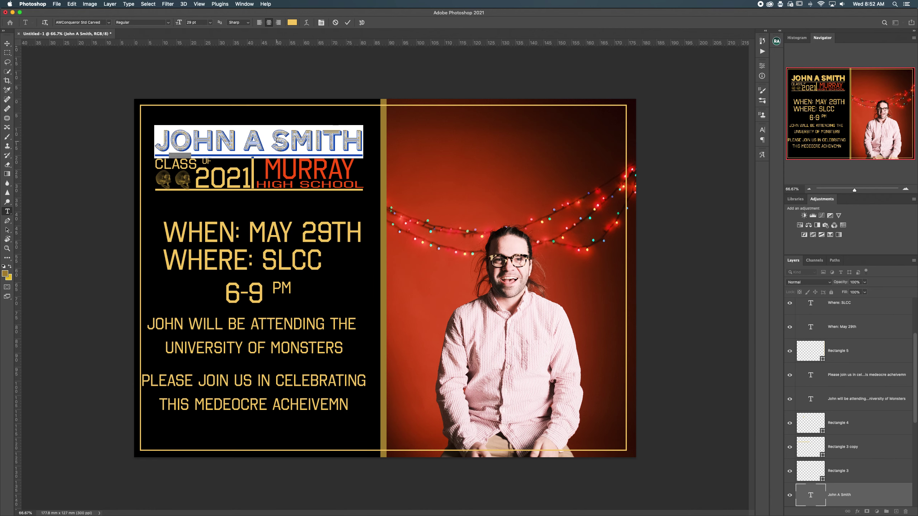
pyautogui.click(106, 24)
pyautogui.hotkey('ctrl', 'Right')
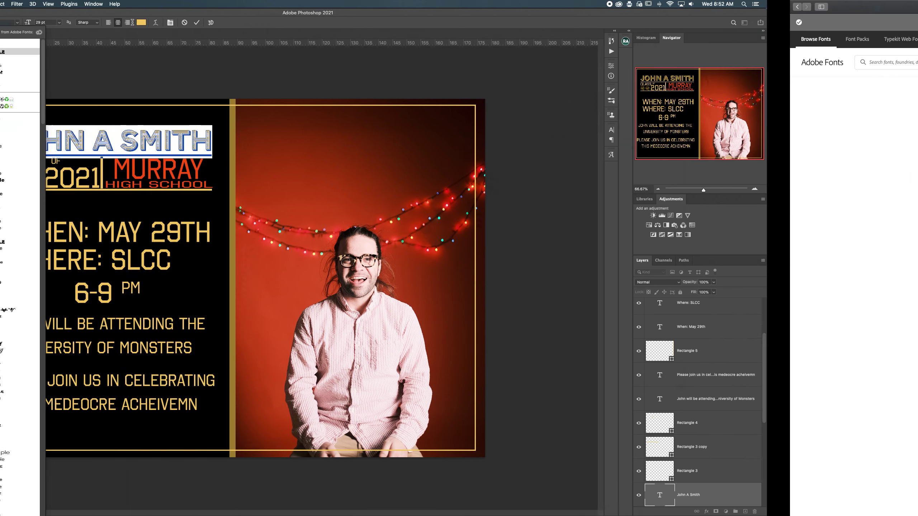
pyautogui.moveTo(229, 99); pyautogui.dragTo(357, 105)
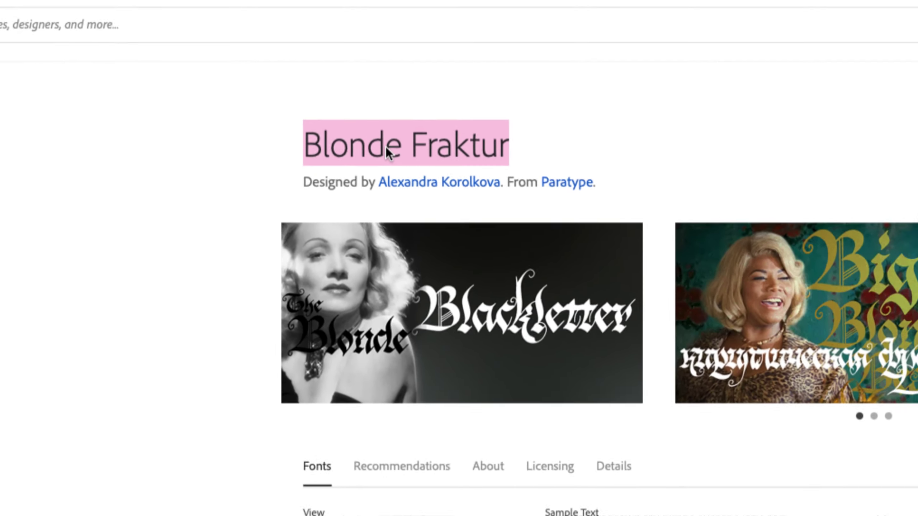
pyautogui.hotkey('ctrl', 'Left')
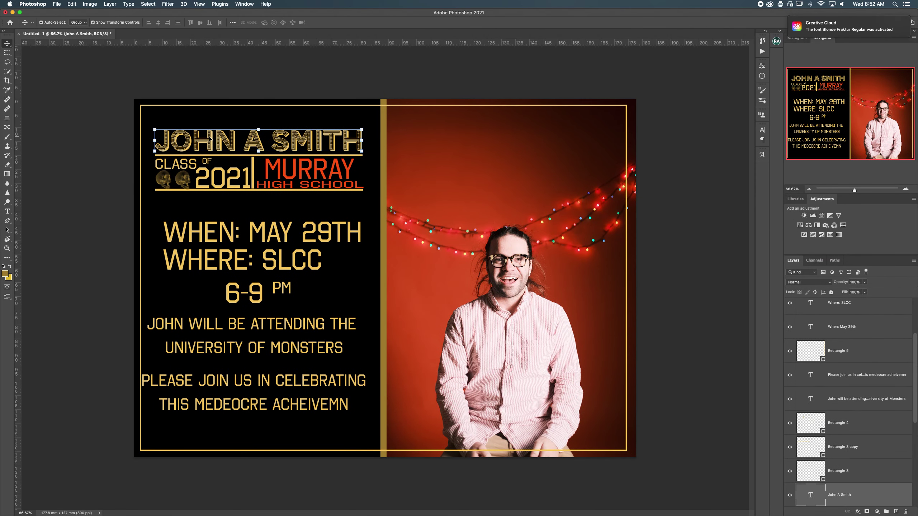
# - Apply Blonde Fraktur to the entire JOHN A SMITH heading and commit the text edit
pyautogui.doubleClick(223, 138)
pyautogui.doubleClick(223, 138)
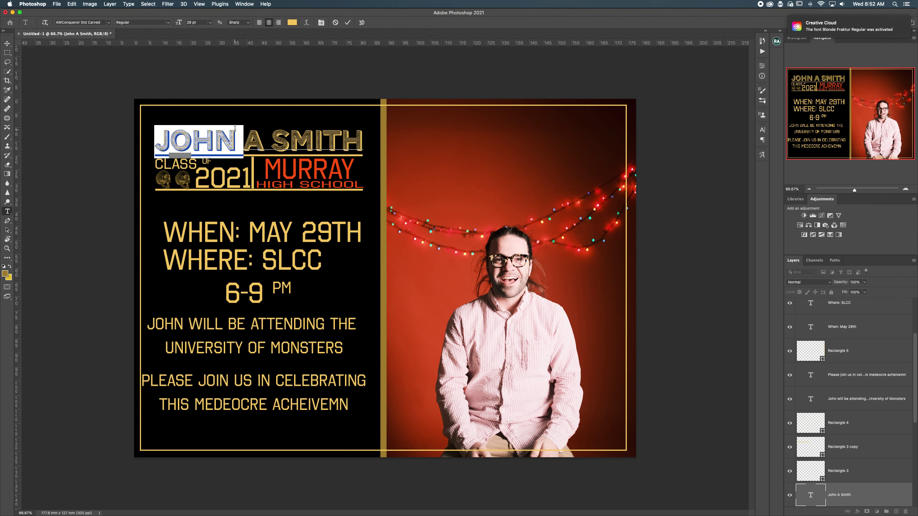
pyautogui.press('super+a')
pyautogui.click(108, 22)
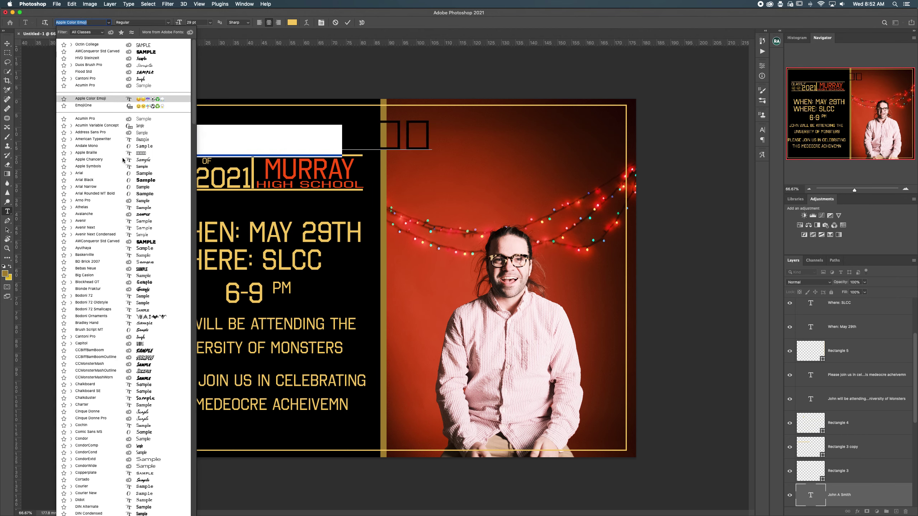
pyautogui.click(108, 290)
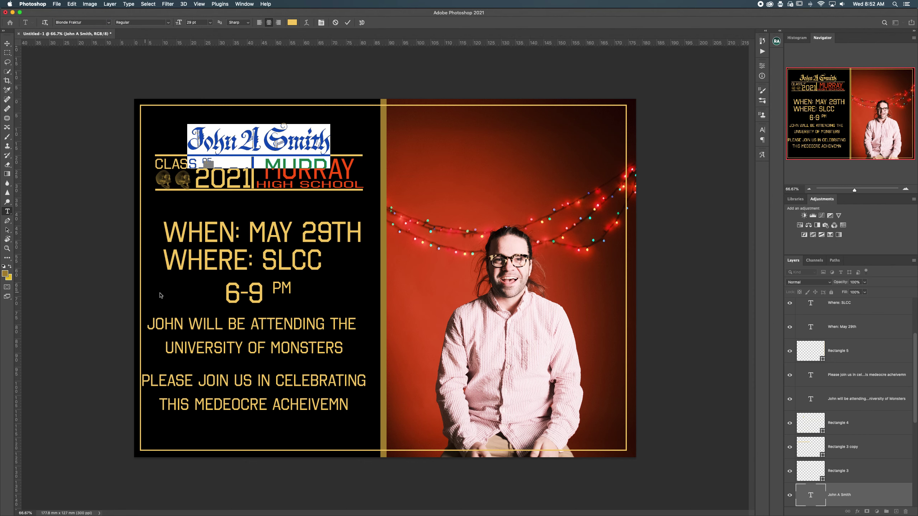
pyautogui.click(348, 23)
pyautogui.press('v')
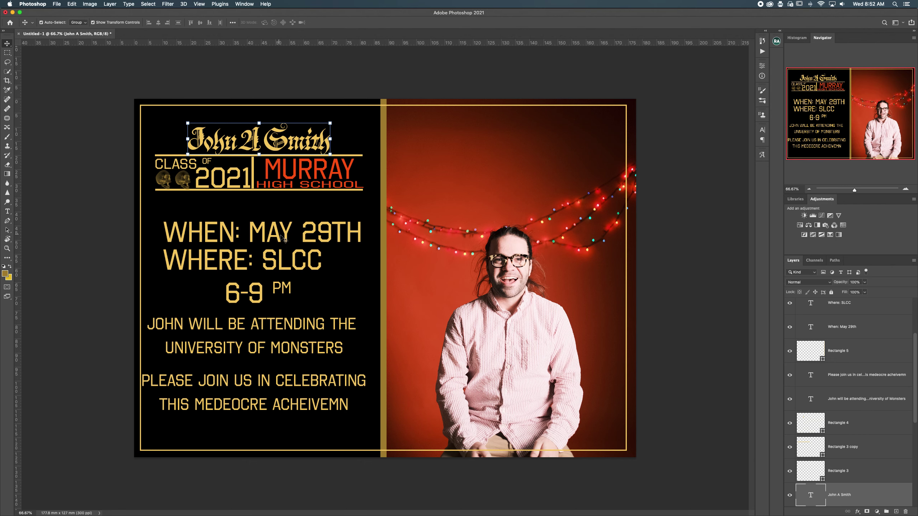